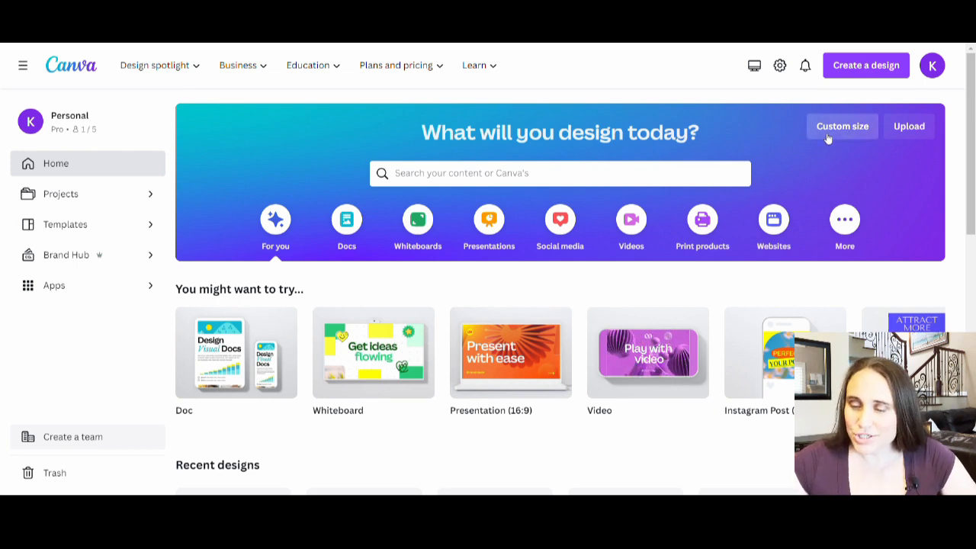
Create a custom-size design of 4500 × 5400 px and set its page background to solid black.
click(828, 138)
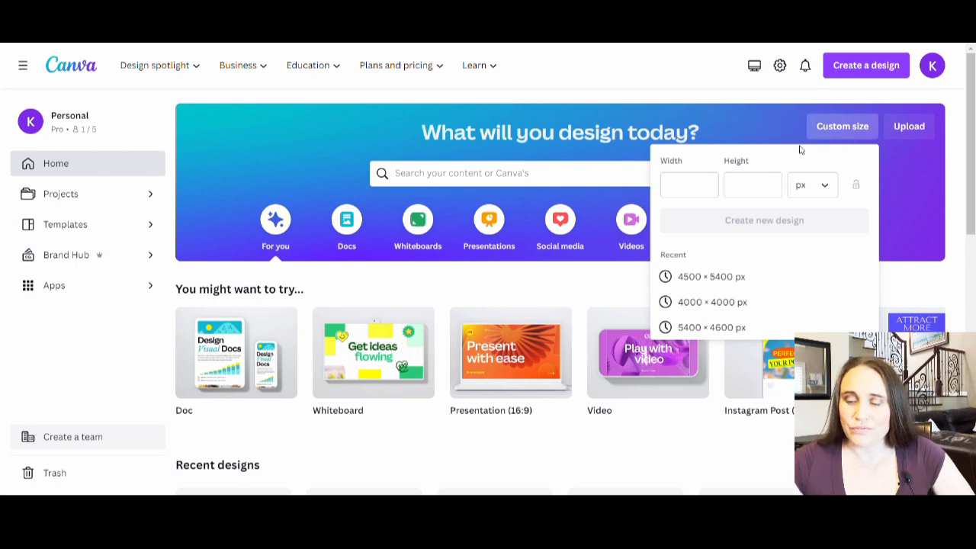
click(688, 278)
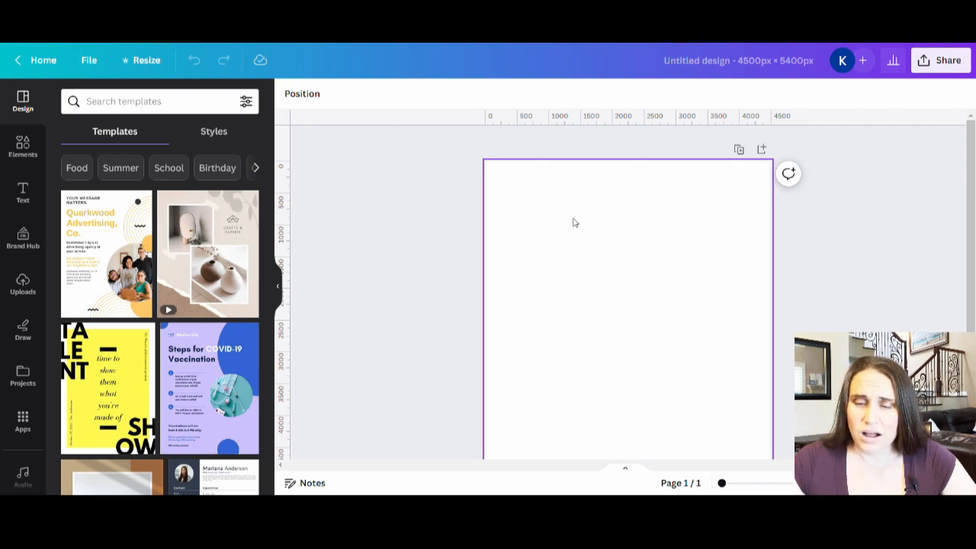
click(555, 215)
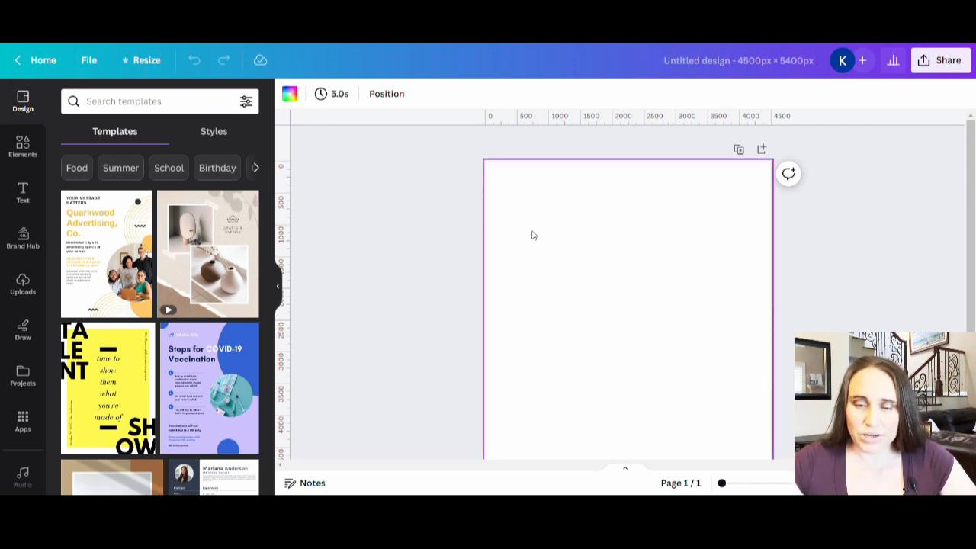
click(290, 94)
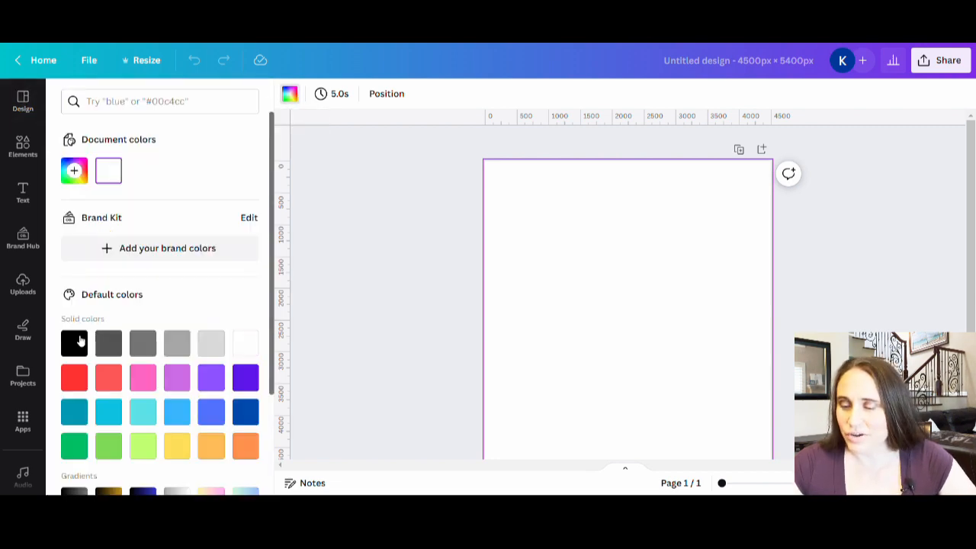
click(74, 343)
click(409, 264)
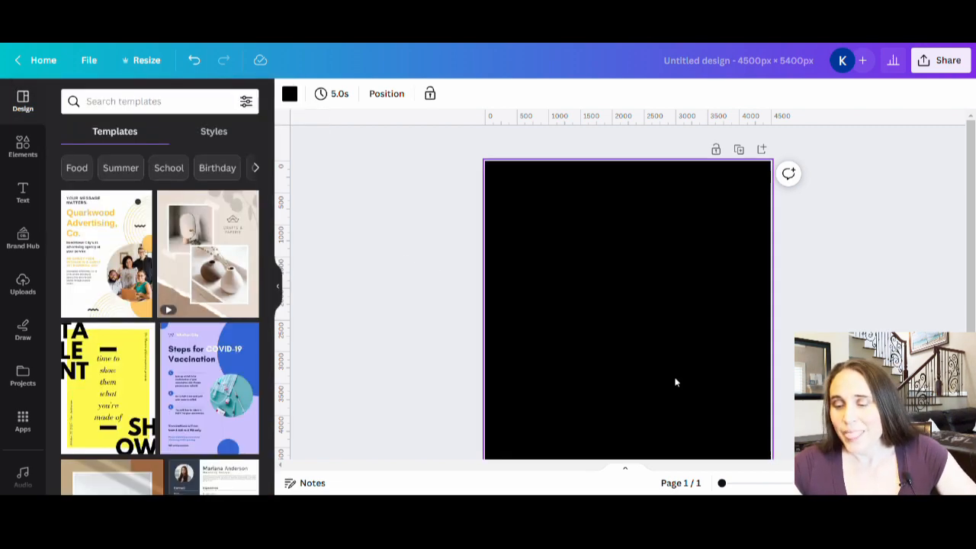
scroll(782, 268, down, 1)
scroll(782, 268, up, 1)
scroll(783, 268, down, 1)
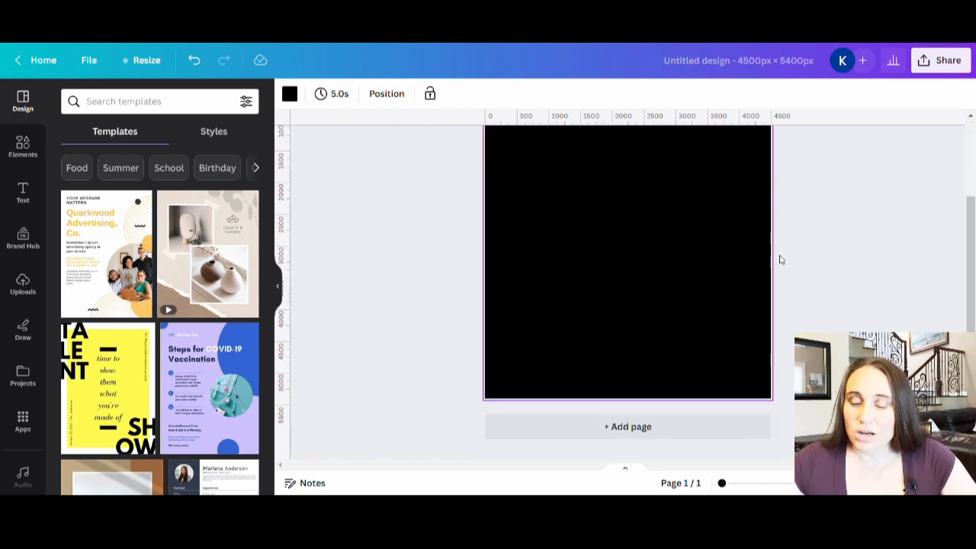
scroll(814, 264, up, 1)
scroll(739, 244, down, 1)
scroll(758, 231, up, 1)
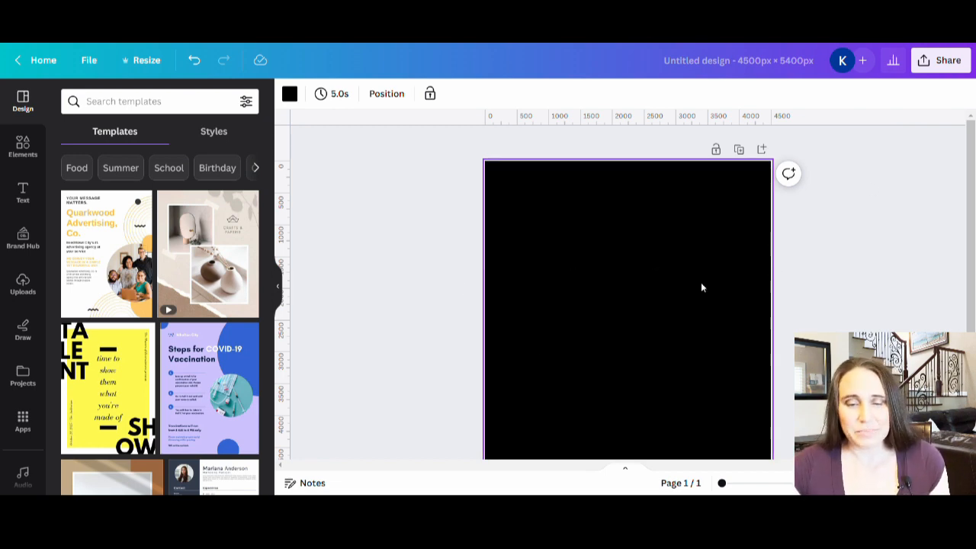
Search the element graphics for "bigfoot" and add the white walking bigfoot silhouette to the black page.
click(12, 148)
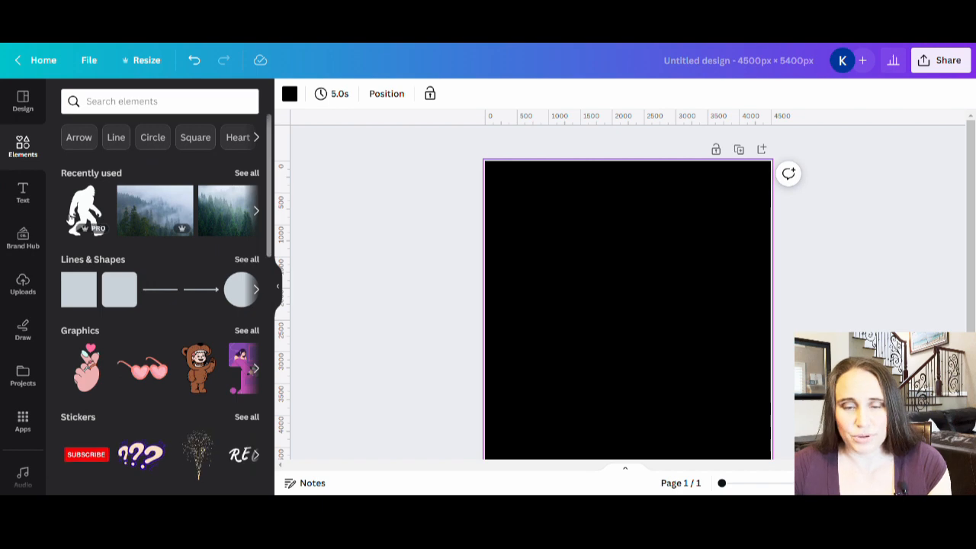
click(122, 101)
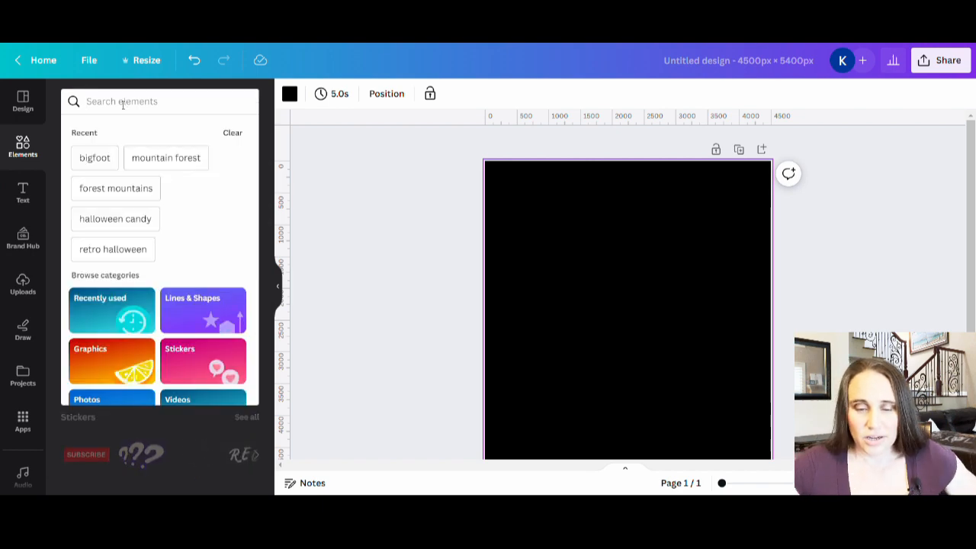
text(bigfoot)
key(Return)
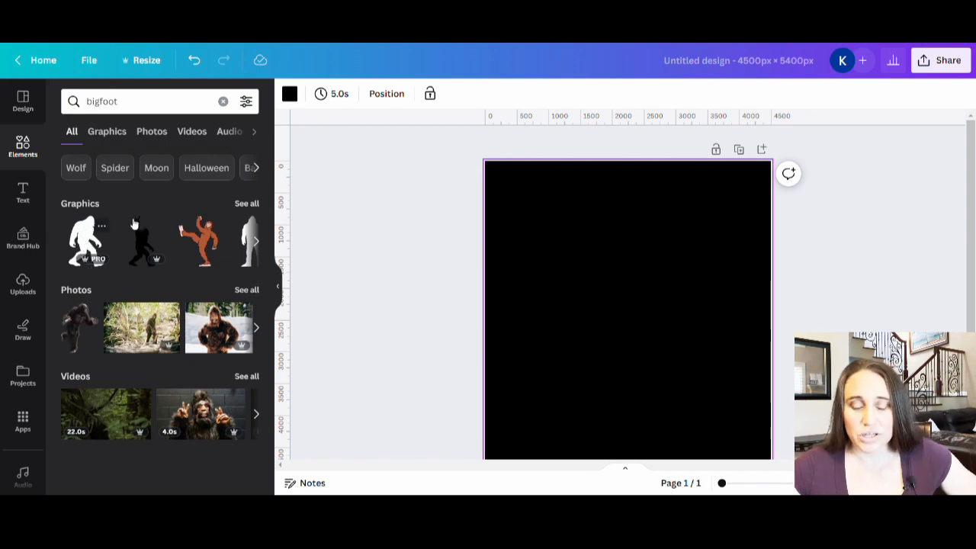
click(247, 203)
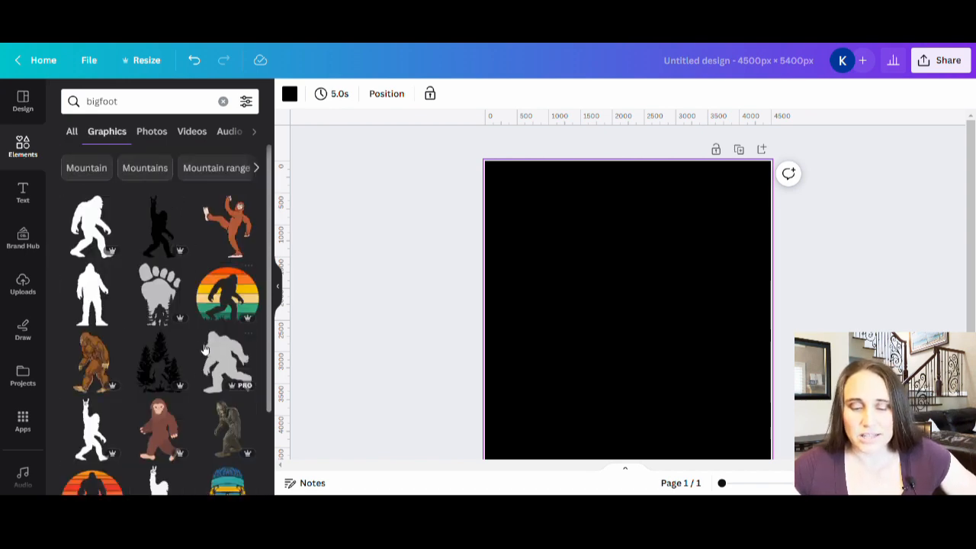
scroll(204, 349, down, 1)
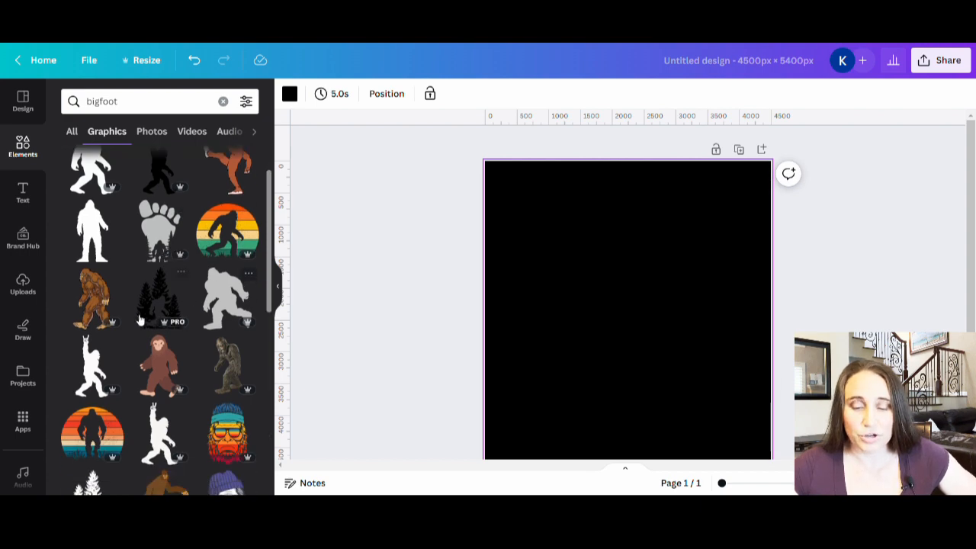
scroll(130, 335, down, 1)
scroll(114, 358, down, 2)
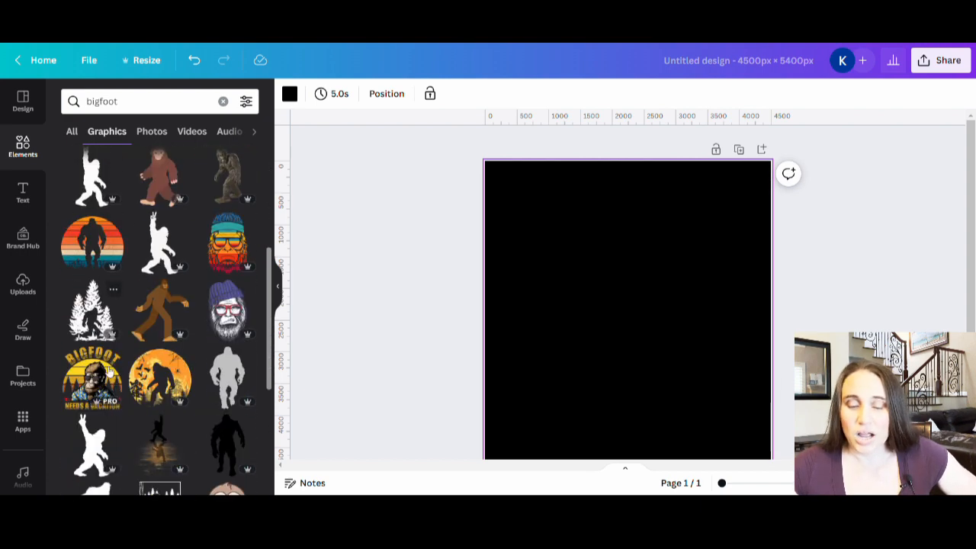
scroll(110, 374, down, 2)
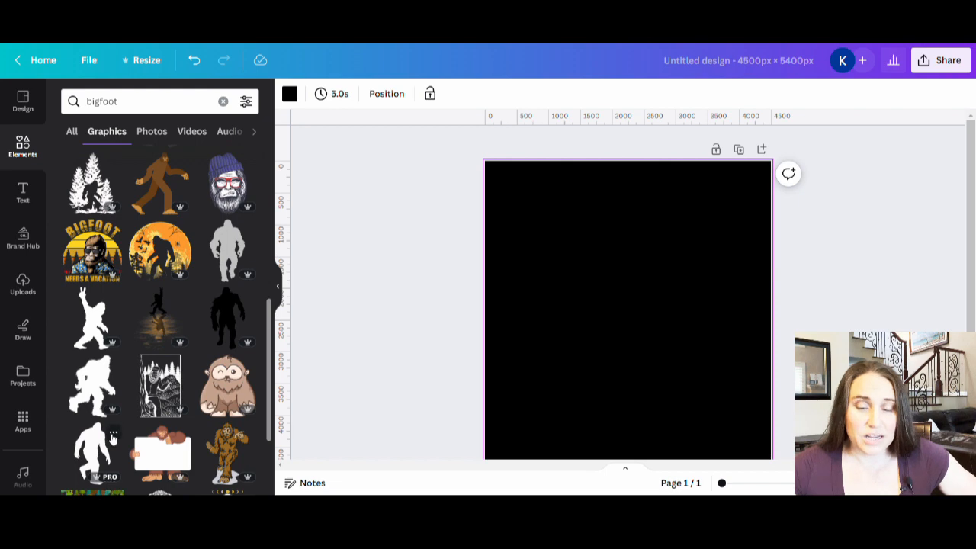
scroll(114, 427, up, 5)
scroll(165, 394, up, 1)
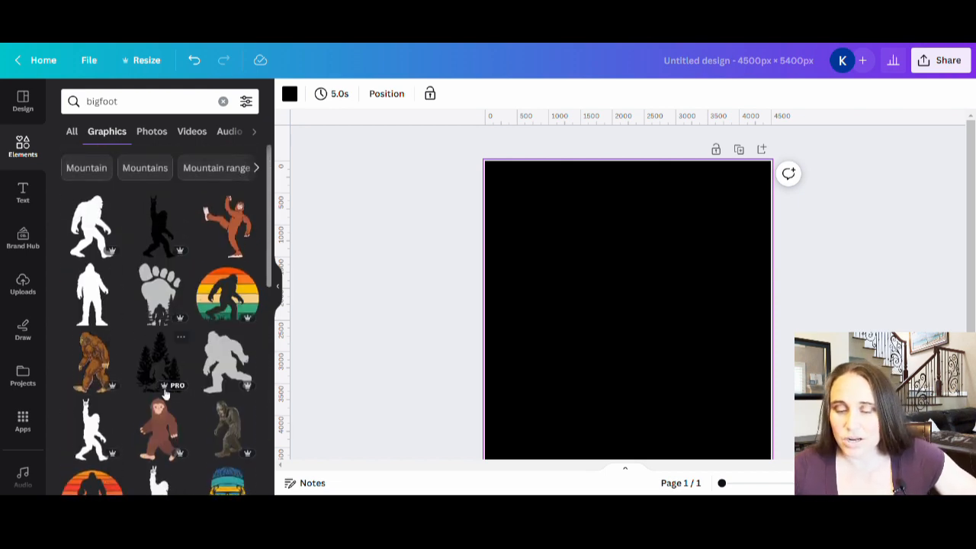
click(93, 223)
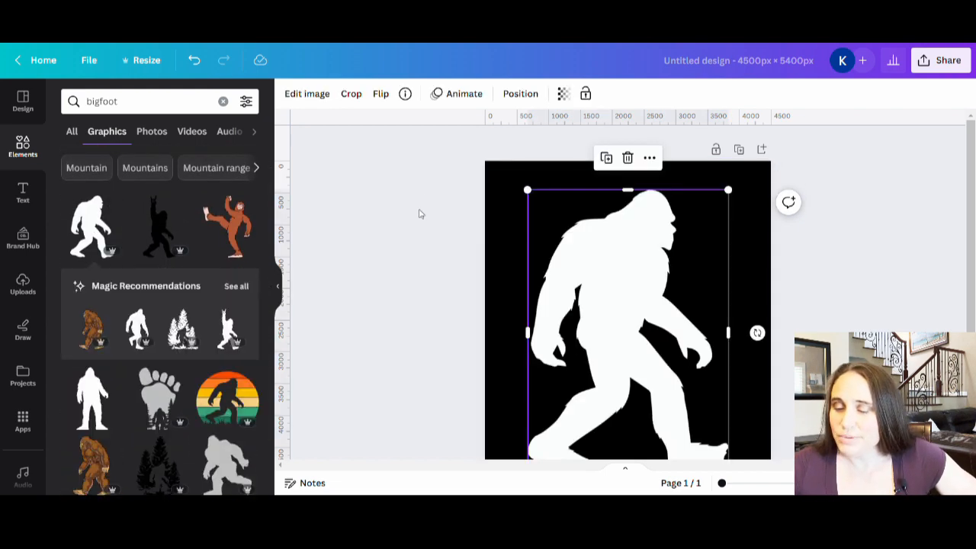
Enlarge the bigfoot silhouette slightly and center it on the page.
drag(579, 243, 632, 289)
scroll(618, 255, down, 2)
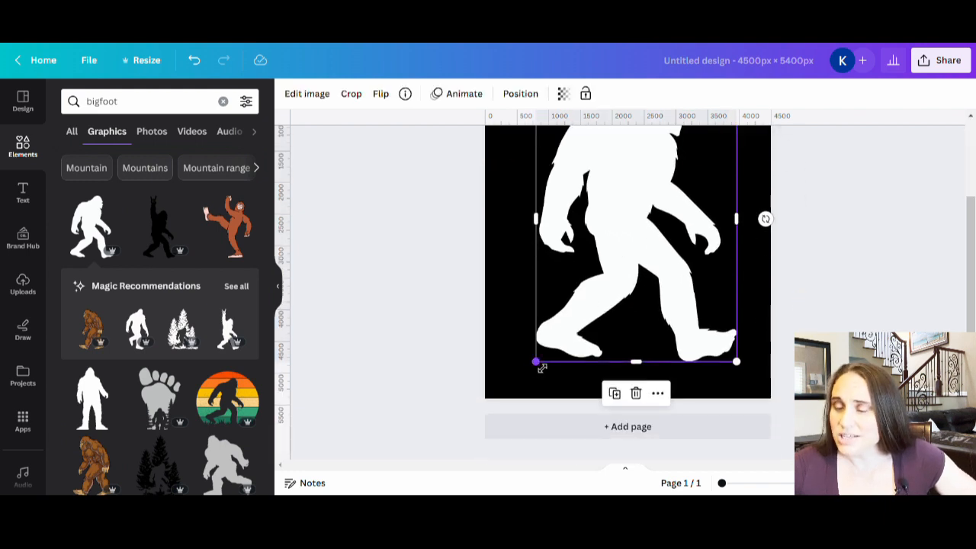
drag(537, 363, 532, 367)
drag(638, 289, 633, 290)
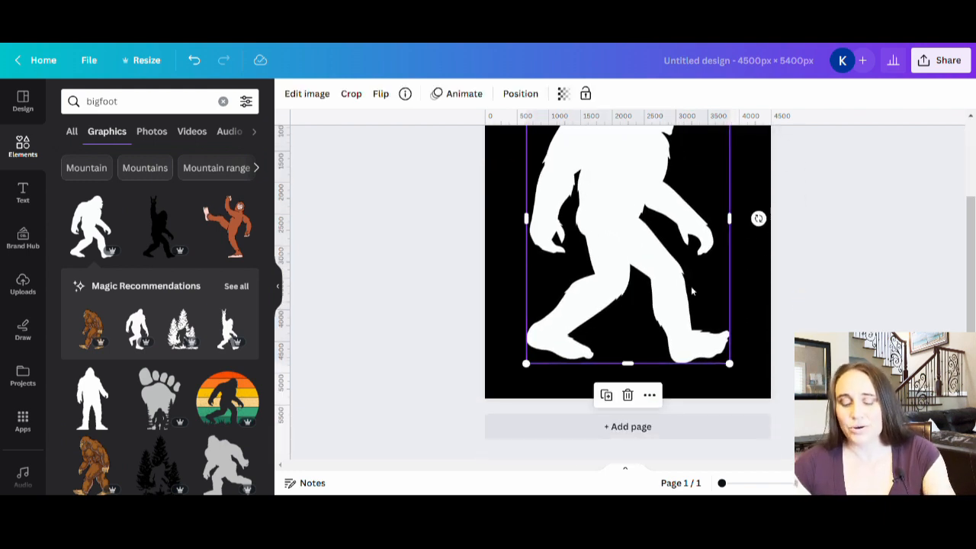
scroll(692, 291, up, 3)
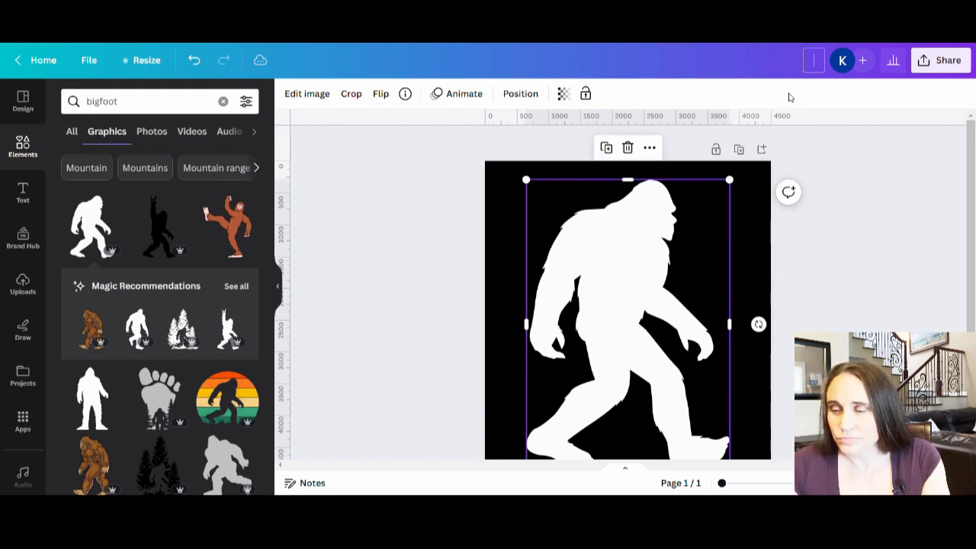
Name the design "bigfoot frame" and download it as a size 1 PNG with a transparent background.
text(big)
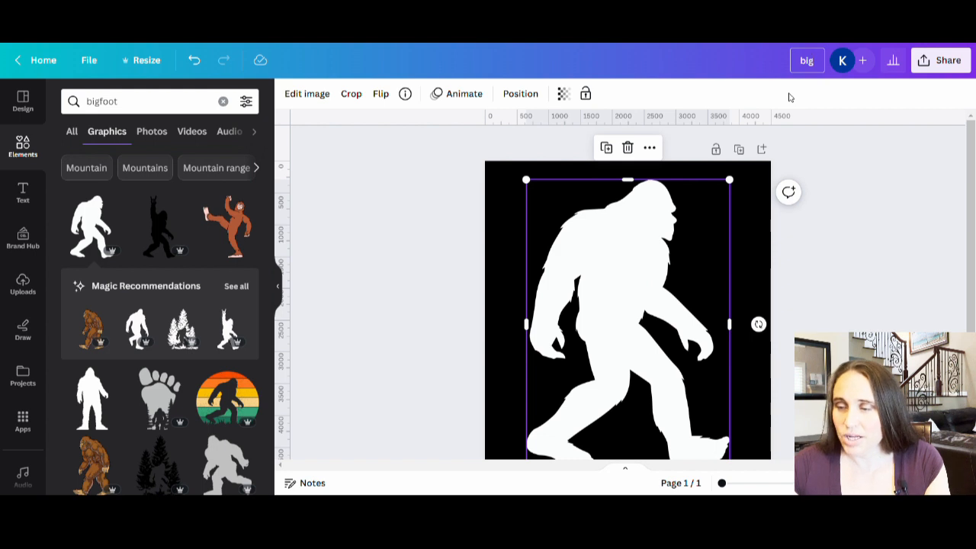
text(foot frame)
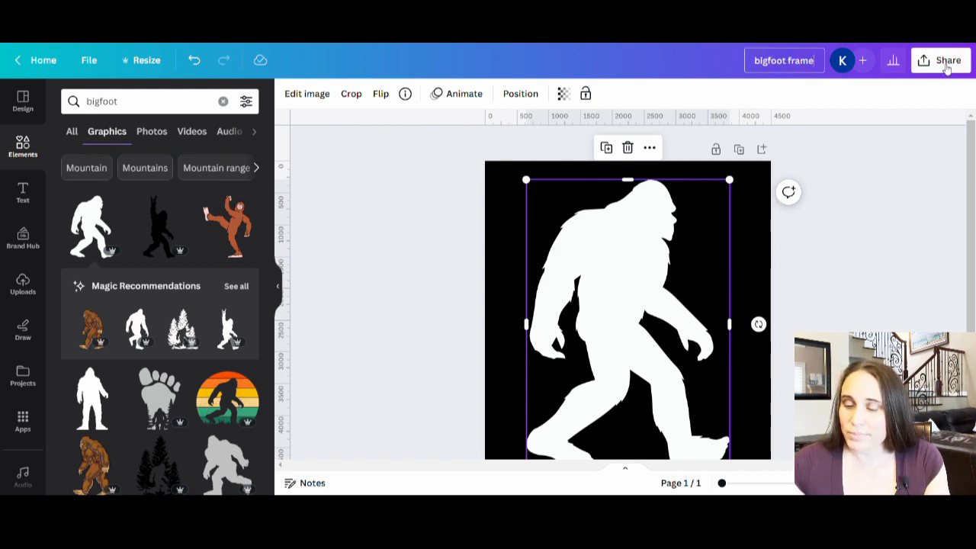
click(945, 67)
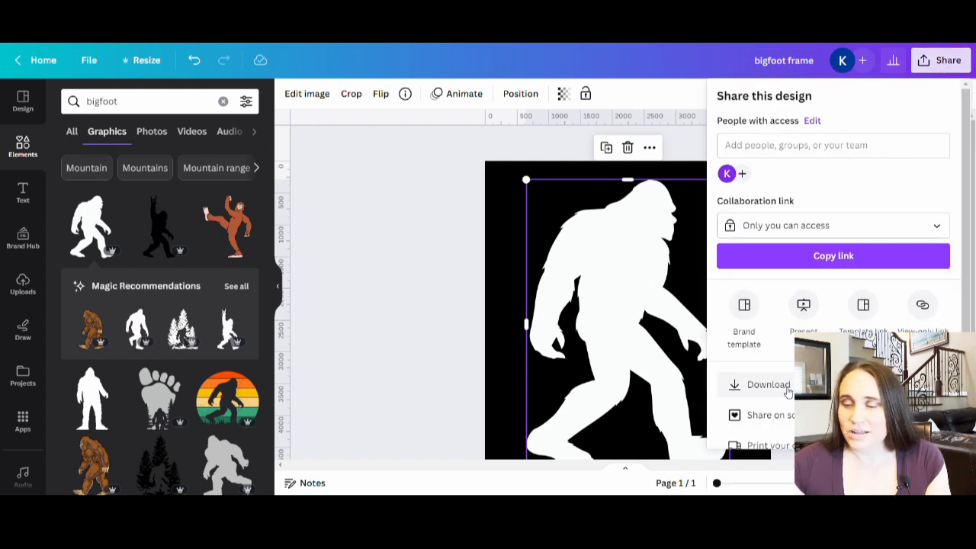
click(769, 384)
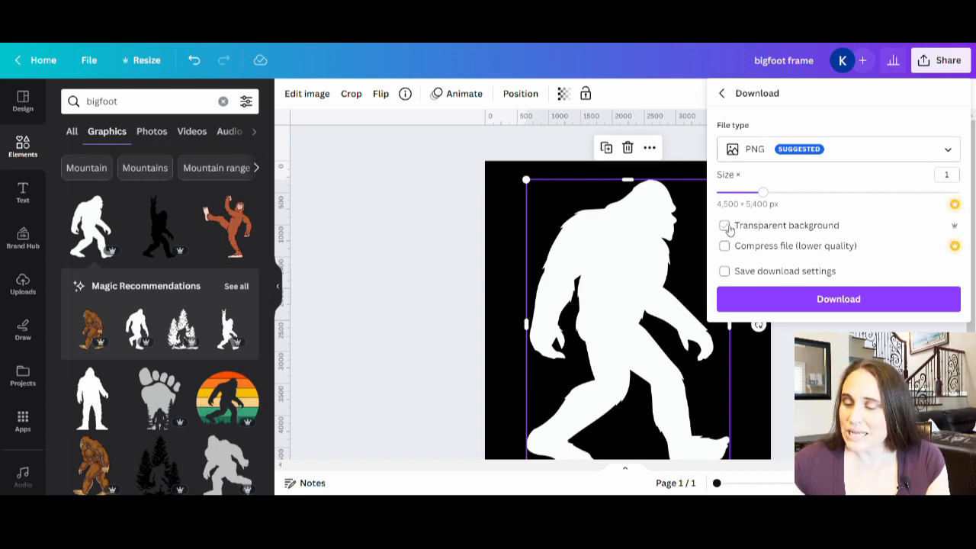
click(726, 227)
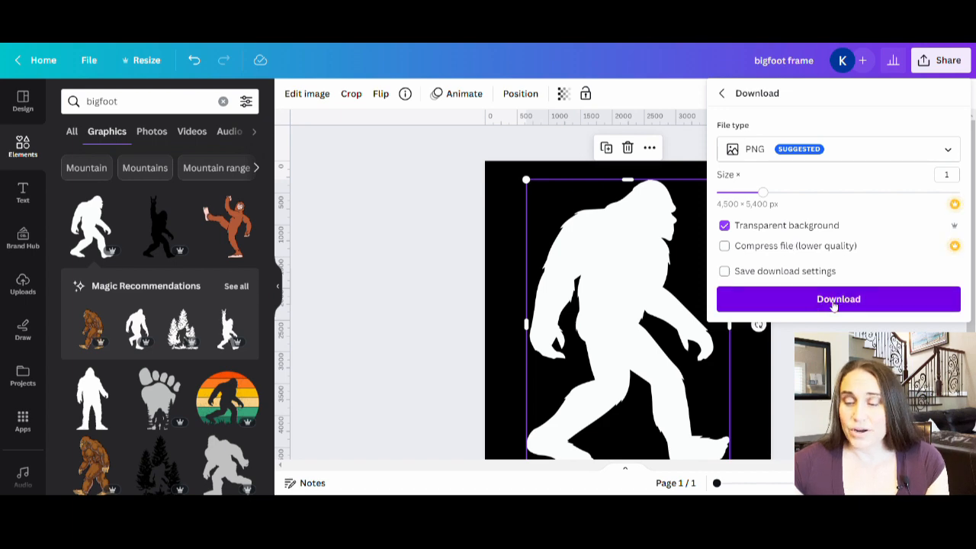
click(834, 302)
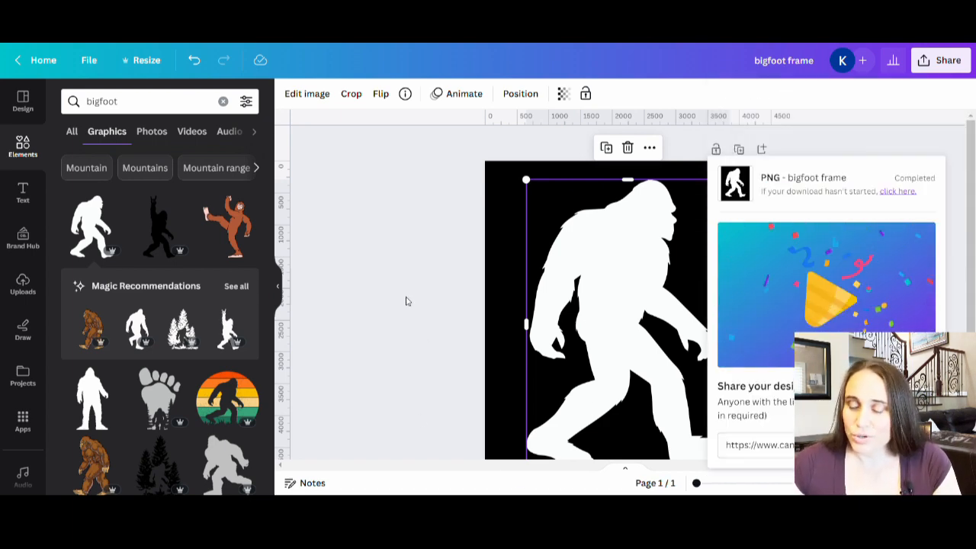
click(404, 301)
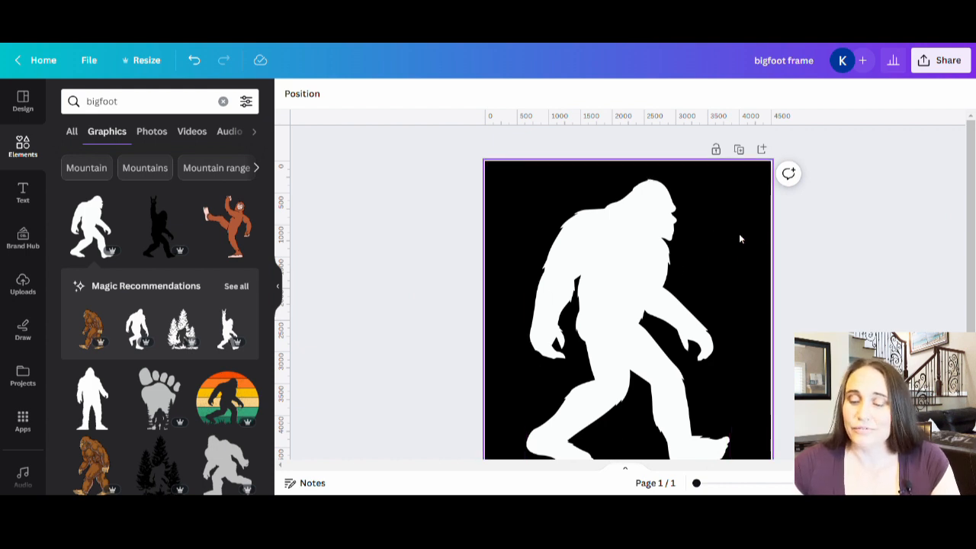
Search the element photos for "mountain forest" and browse them for a dark, misty forest picture.
scroll(739, 233, down, 1)
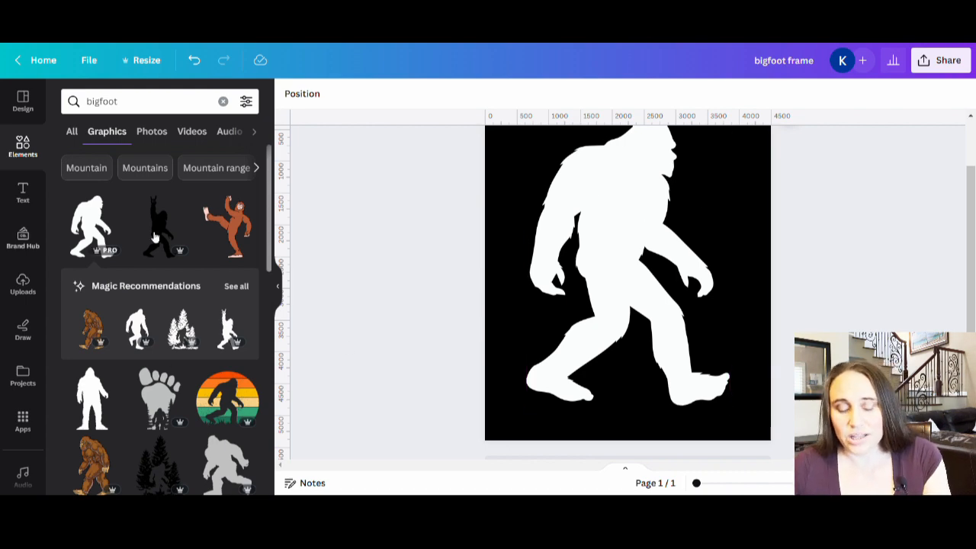
click(129, 108)
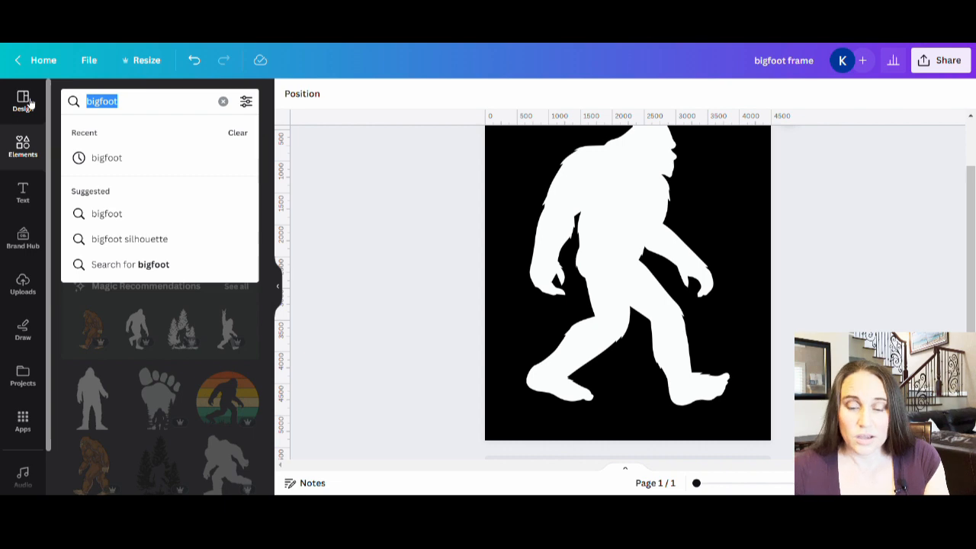
text(mountain forest)
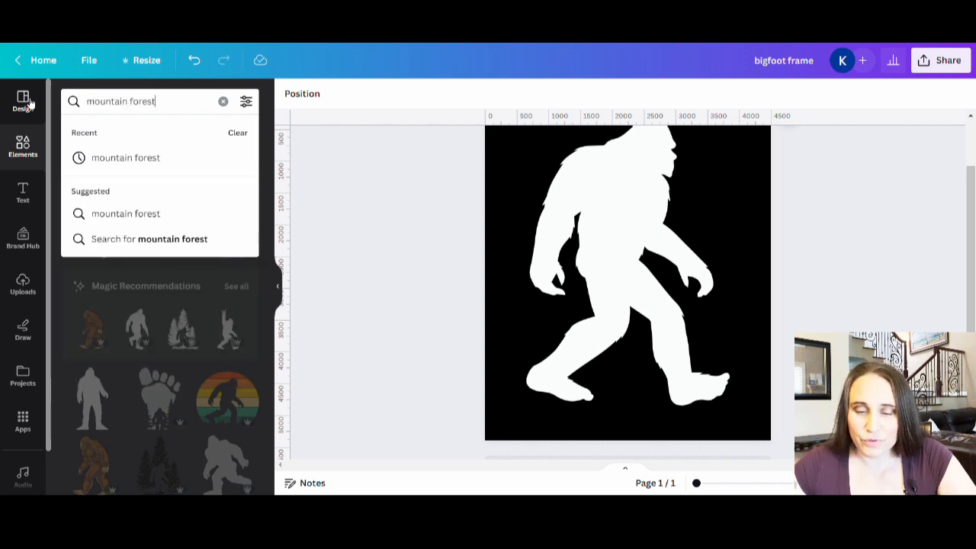
key(Return)
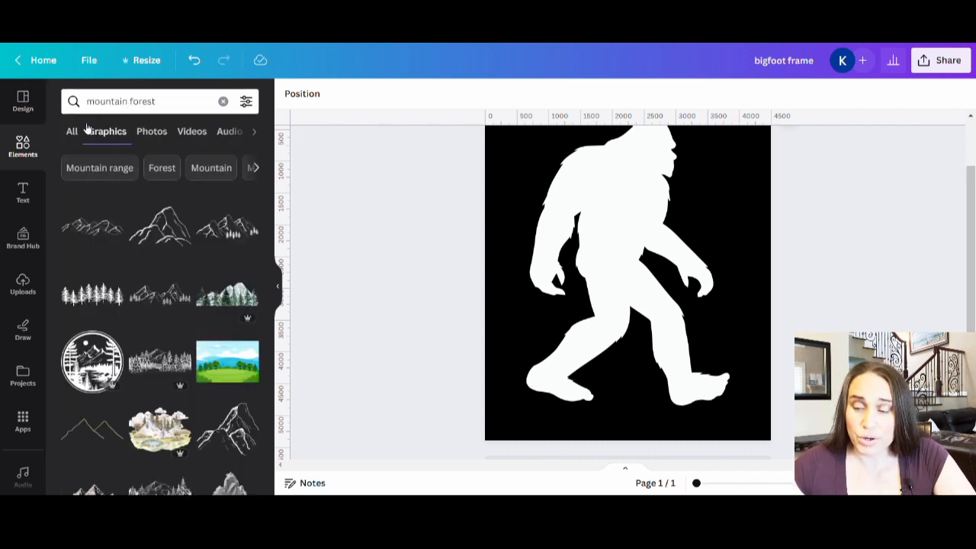
click(152, 133)
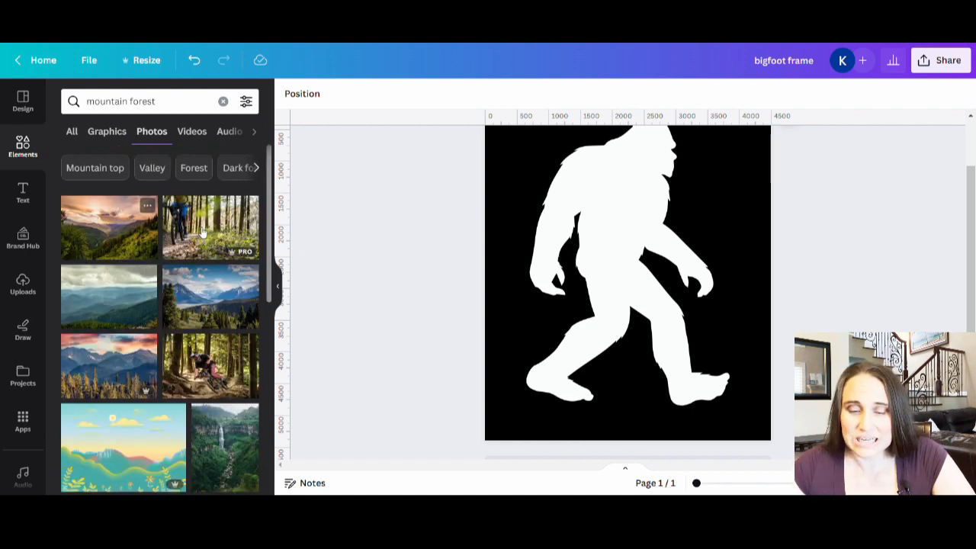
scroll(200, 237, down, 1)
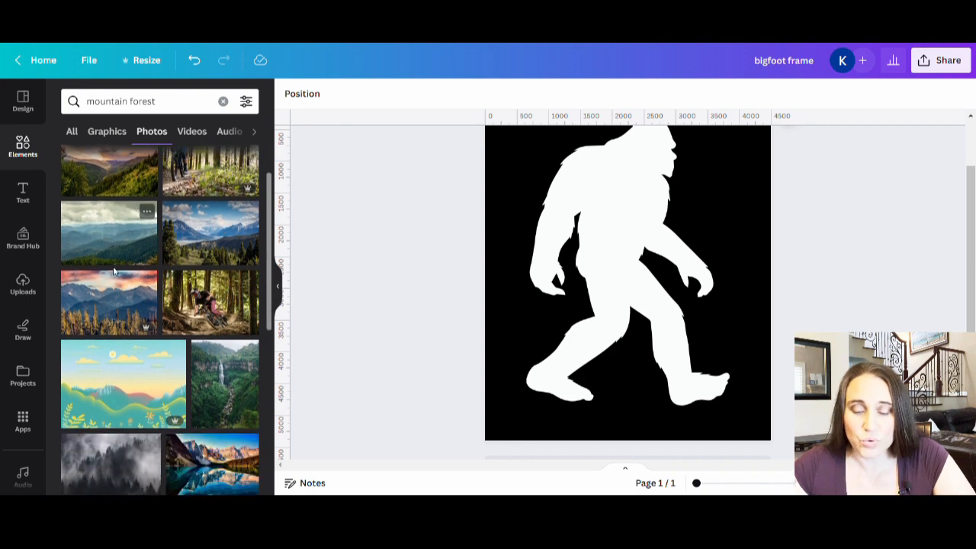
scroll(155, 266, down, 3)
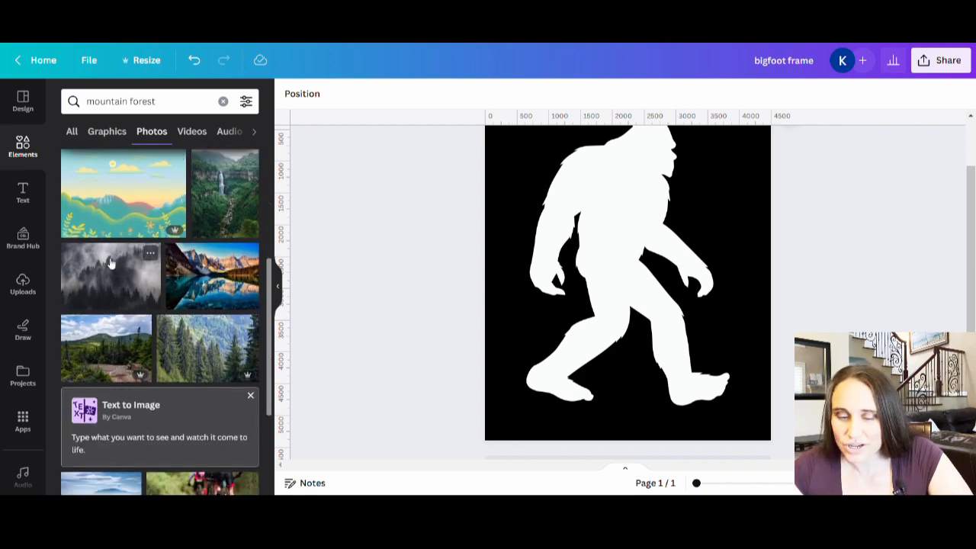
Try the dark, misty forest photo on the page, remove it, and continue through the photo results.
click(119, 284)
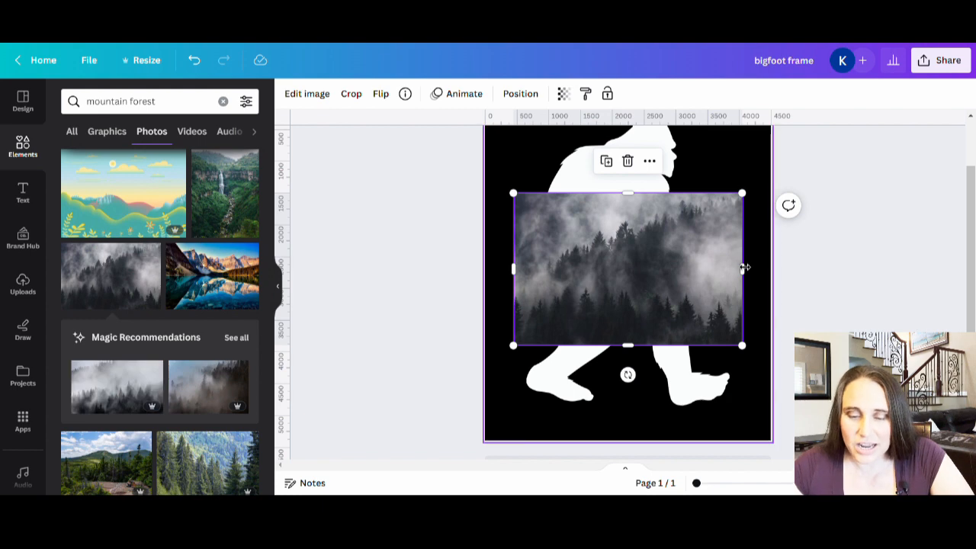
drag(663, 266, 163, 305)
scroll(176, 298, down, 3)
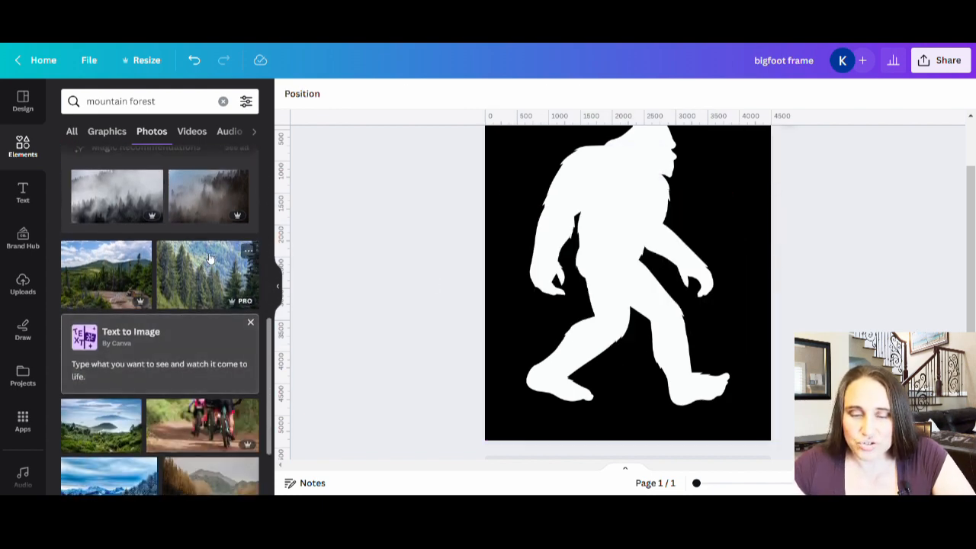
Browse further through the mountain forest photo results for a suitable misty forest picture.
scroll(222, 279, down, 3)
scroll(182, 349, down, 3)
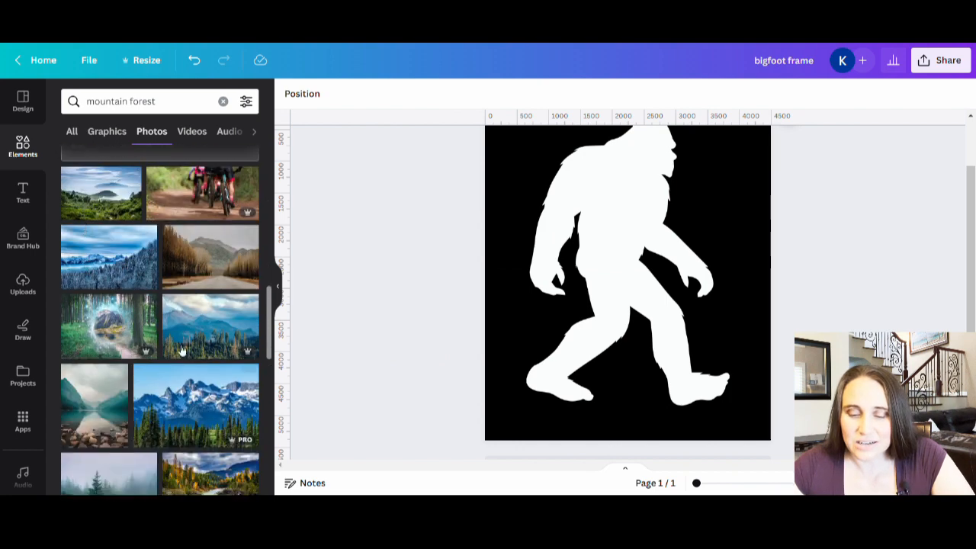
scroll(183, 278, down, 3)
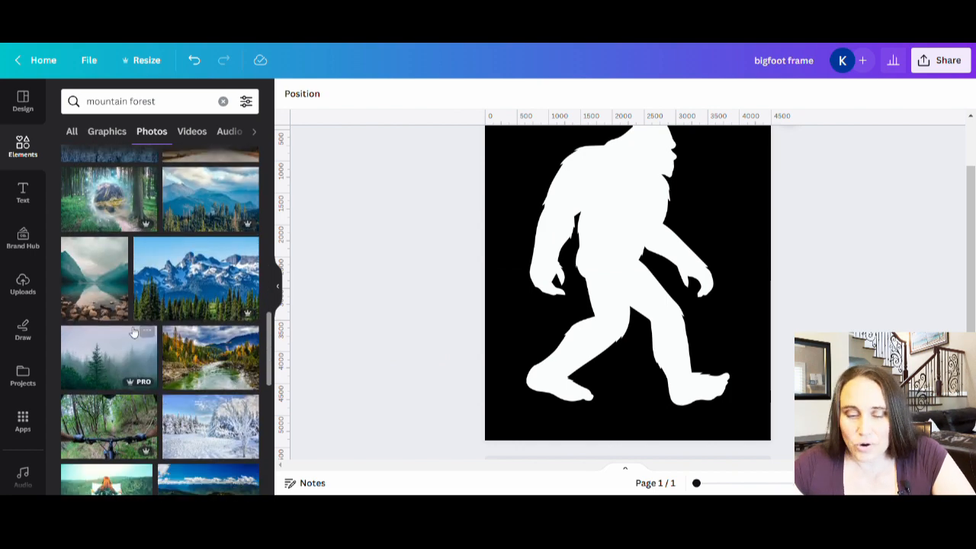
scroll(191, 320, down, 1)
scroll(347, 259, down, 2)
scroll(778, 282, up, 3)
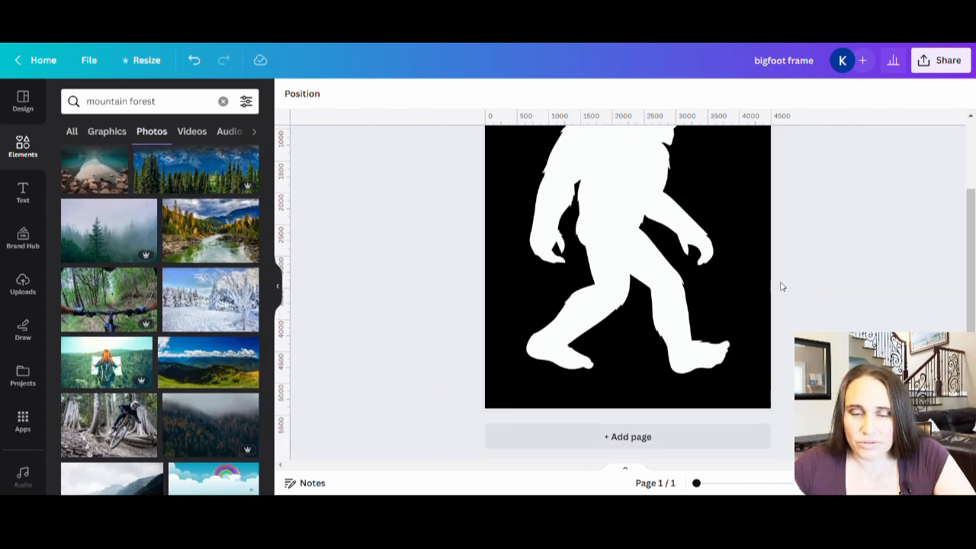
scroll(196, 369, up, 2)
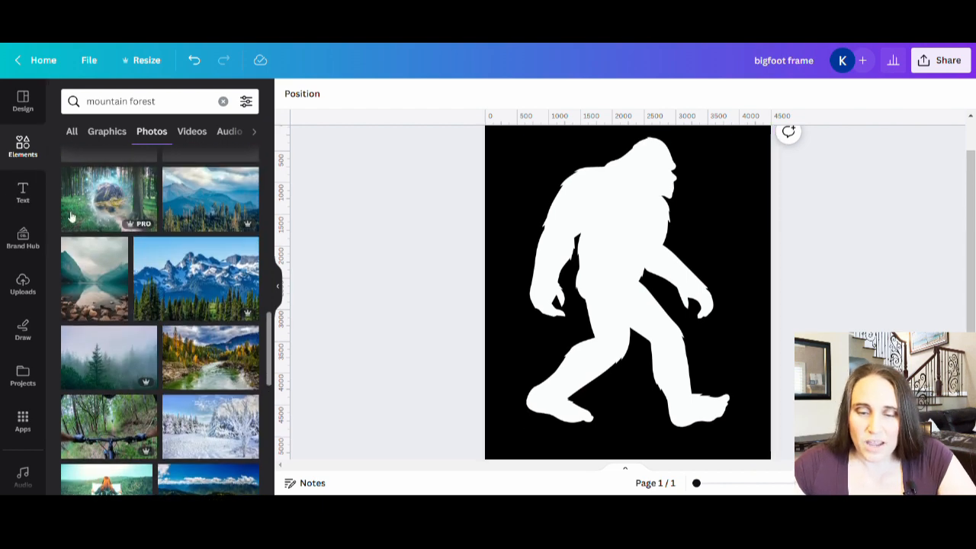
Clear the element search and add the misty green pine forest photo from the recently used elements.
click(223, 101)
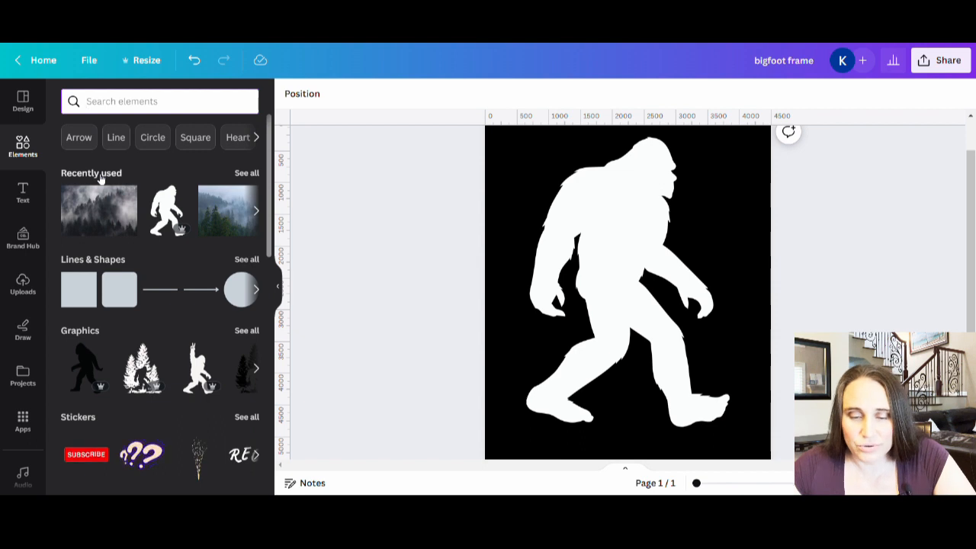
click(247, 174)
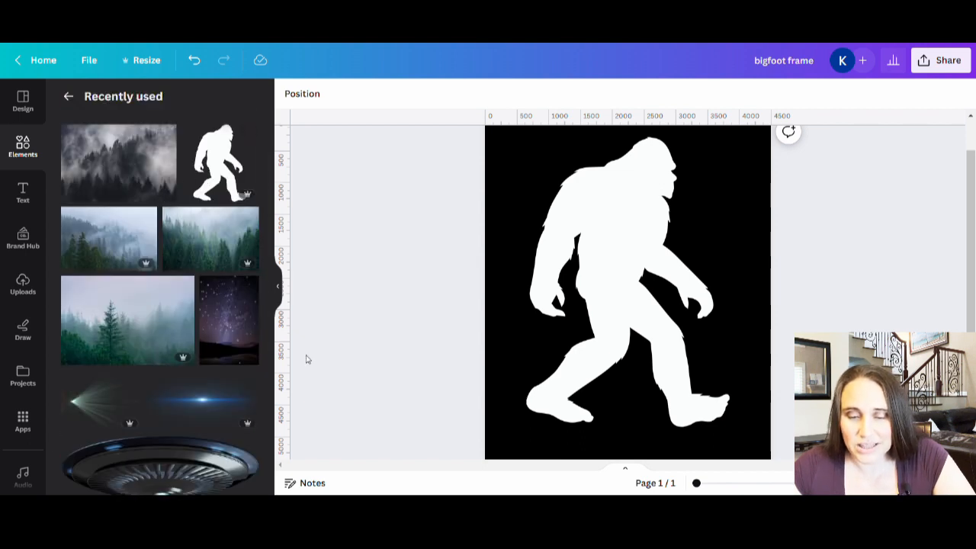
click(214, 243)
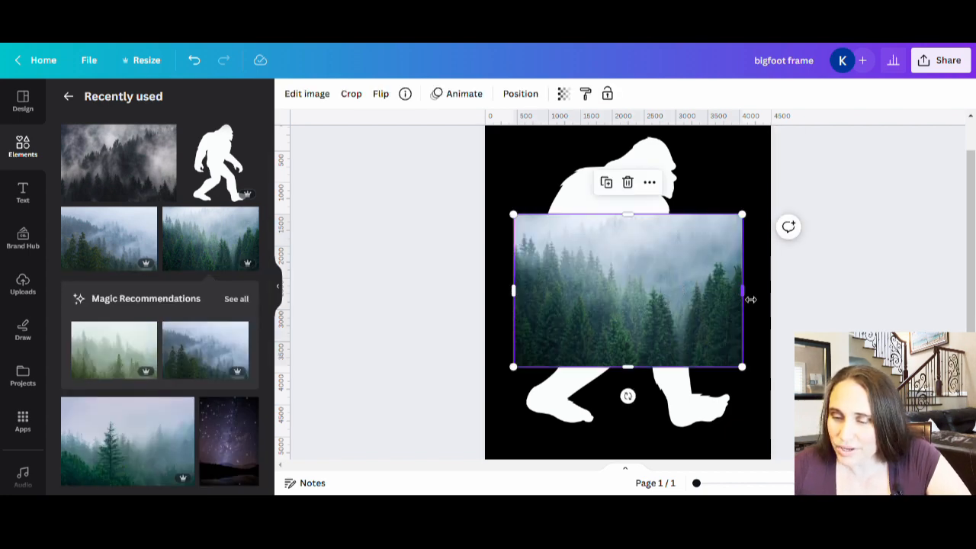
Crop both sides of the forest photo and enlarge it to about 5,517 by 5,255 so it covers the silhouette.
drag(752, 300, 712, 297)
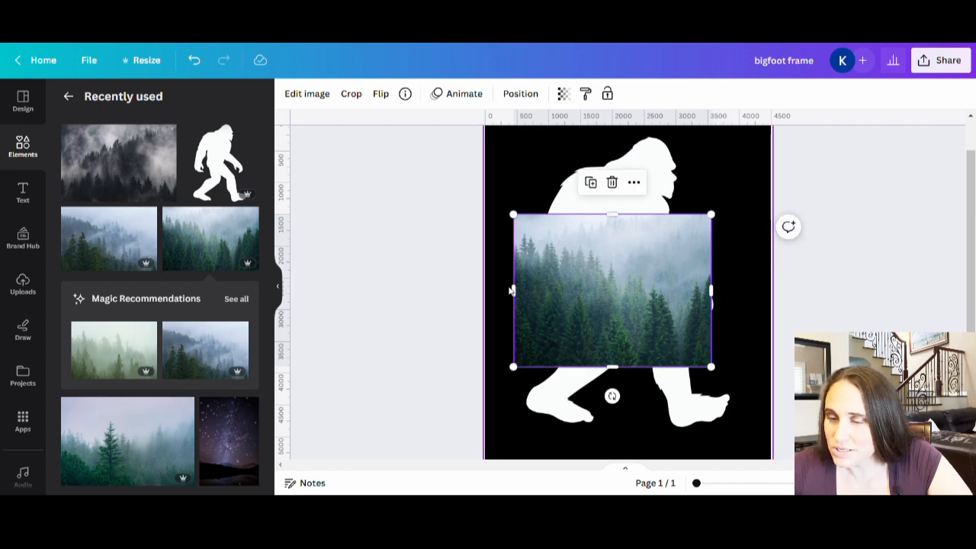
drag(510, 291, 551, 292)
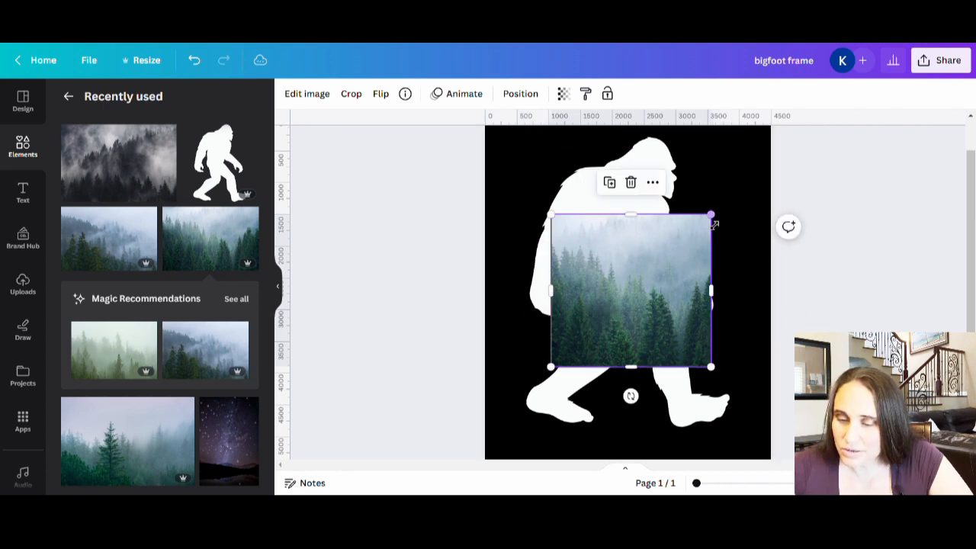
drag(715, 224, 810, 151)
drag(557, 373, 456, 473)
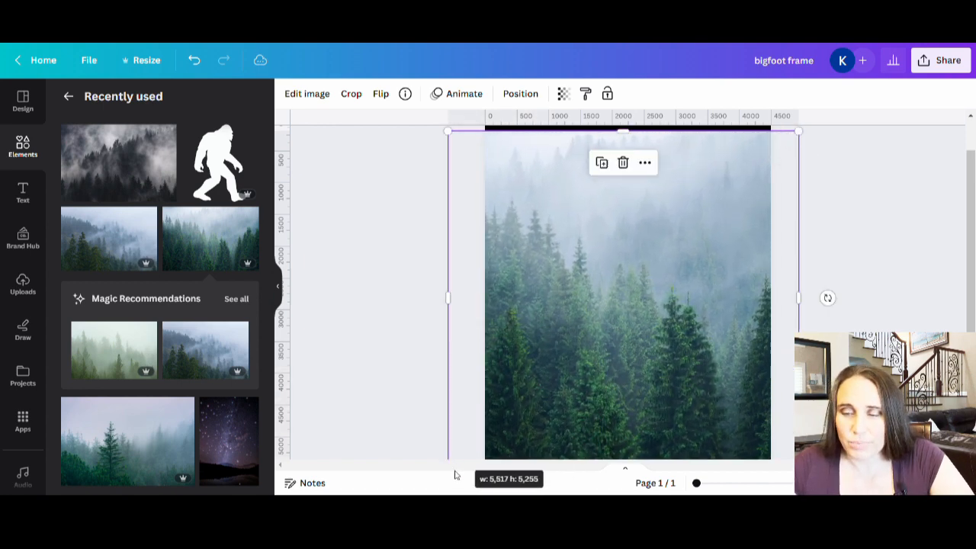
Set the forest photo's transparency to 69 so the bigfoot silhouette shows through.
click(565, 93)
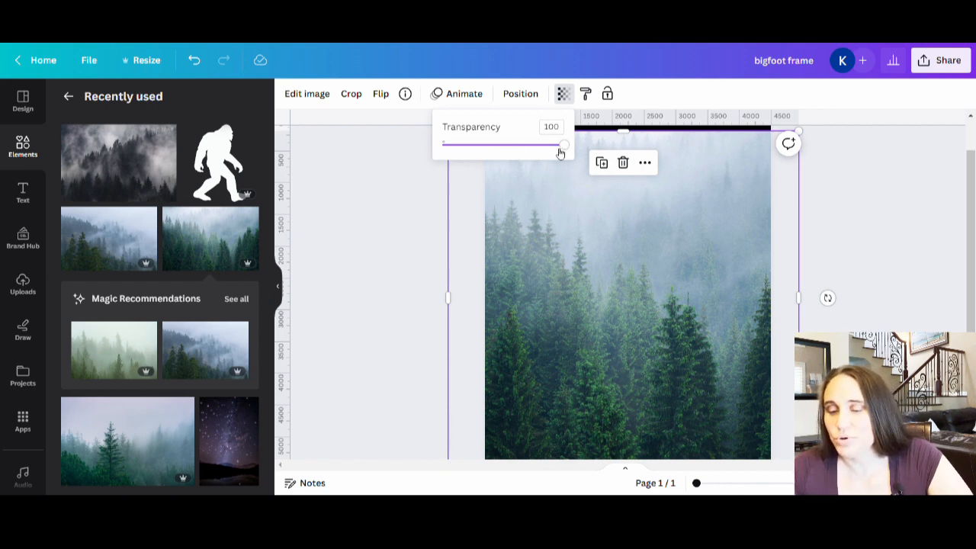
drag(561, 153, 530, 152)
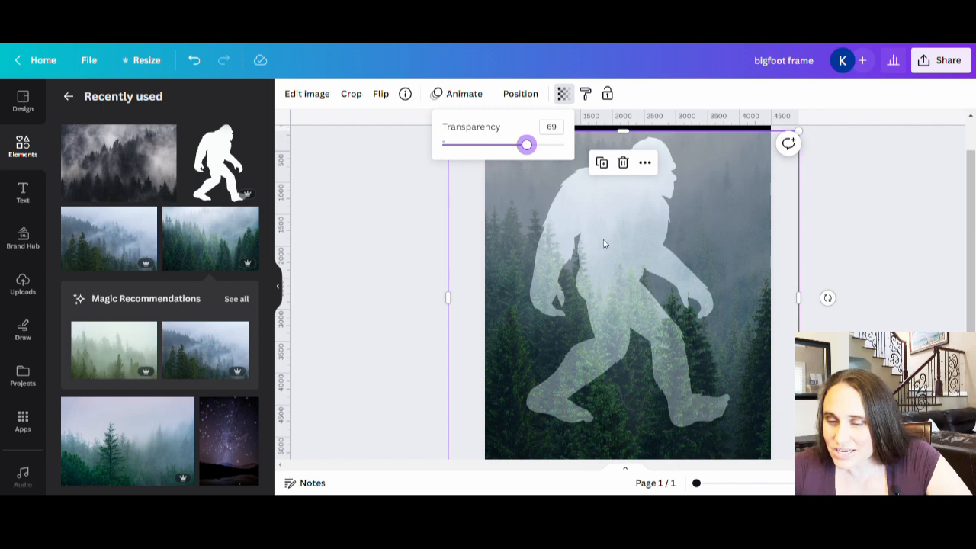
scroll(704, 272, up, 2)
scroll(725, 297, down, 3)
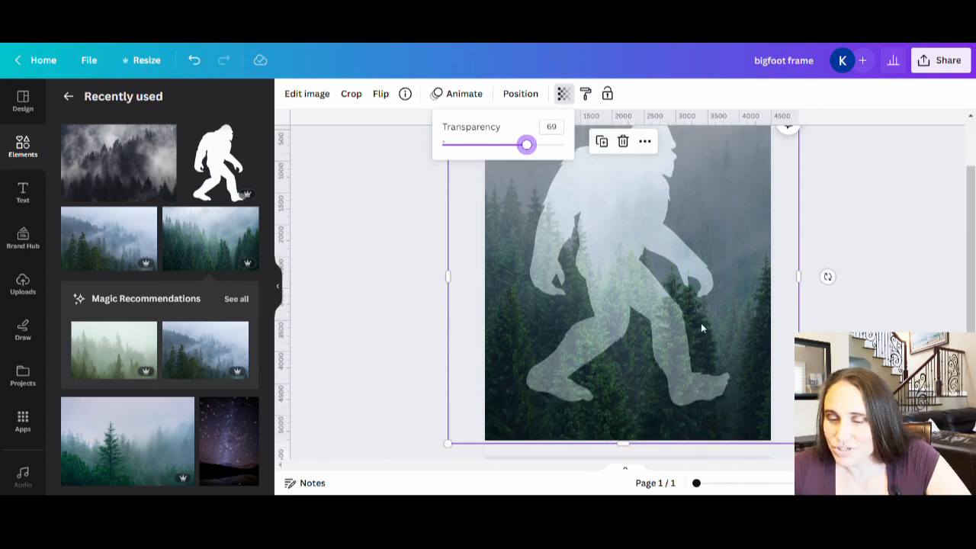
Shrink the forest photo slightly and reposition it so its treeline runs across the whole bigfoot silhouette.
mouse_move(723, 323)
mouse_down()
mouse_move(741, 290)
mouse_move(737, 343)
mouse_move(739, 329)
mouse_up()
scroll(736, 317, up, 1)
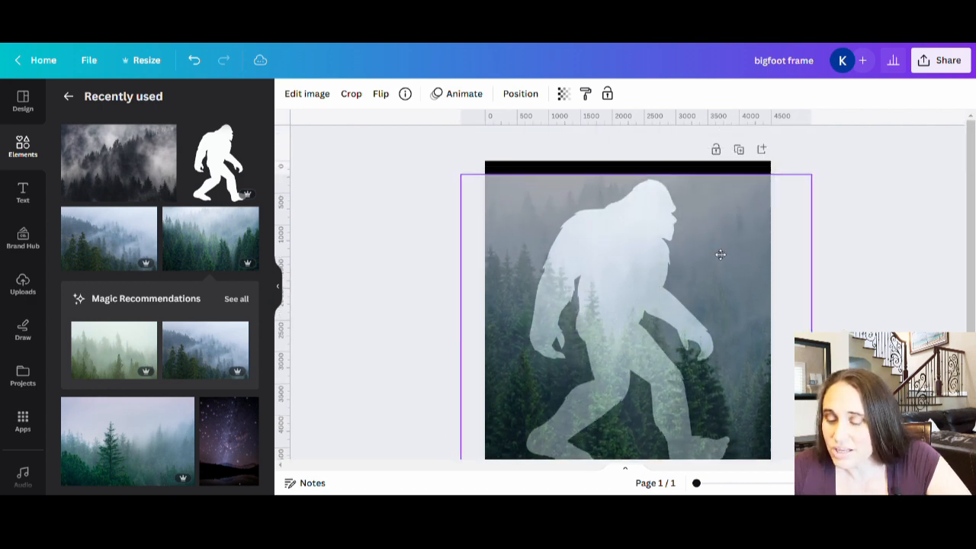
drag(719, 252, 740, 249)
scroll(735, 243, down, 1)
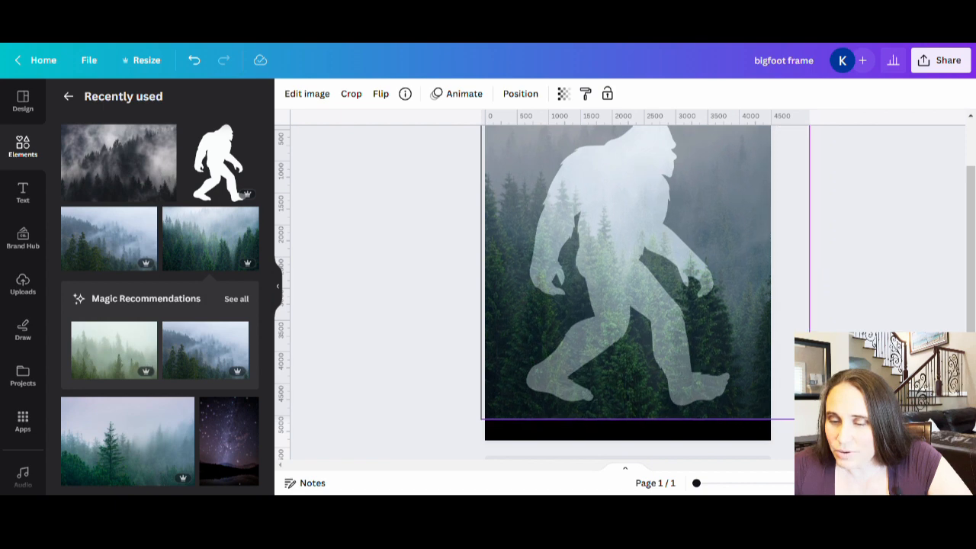
scroll(719, 308, up, 1)
drag(716, 324, 732, 328)
scroll(720, 306, down, 1)
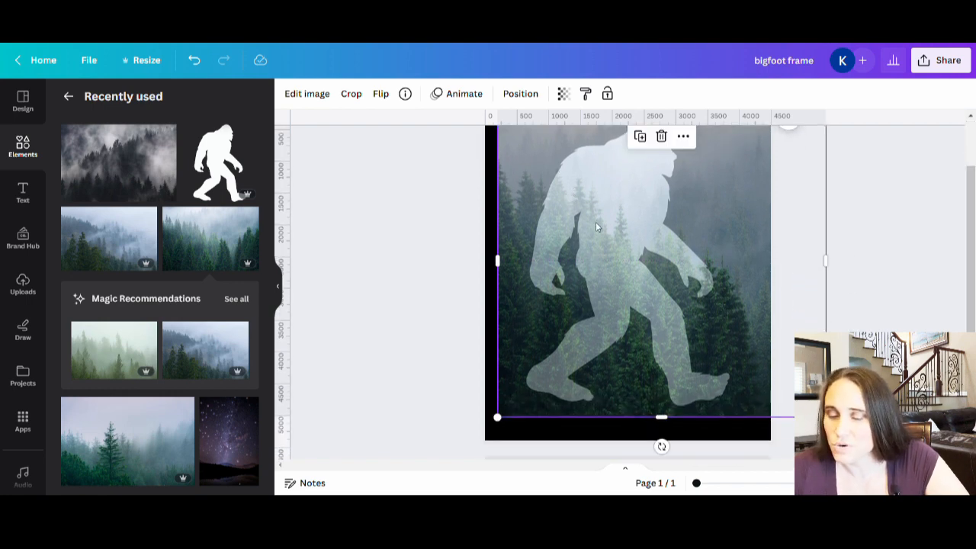
scroll(725, 300, up, 1)
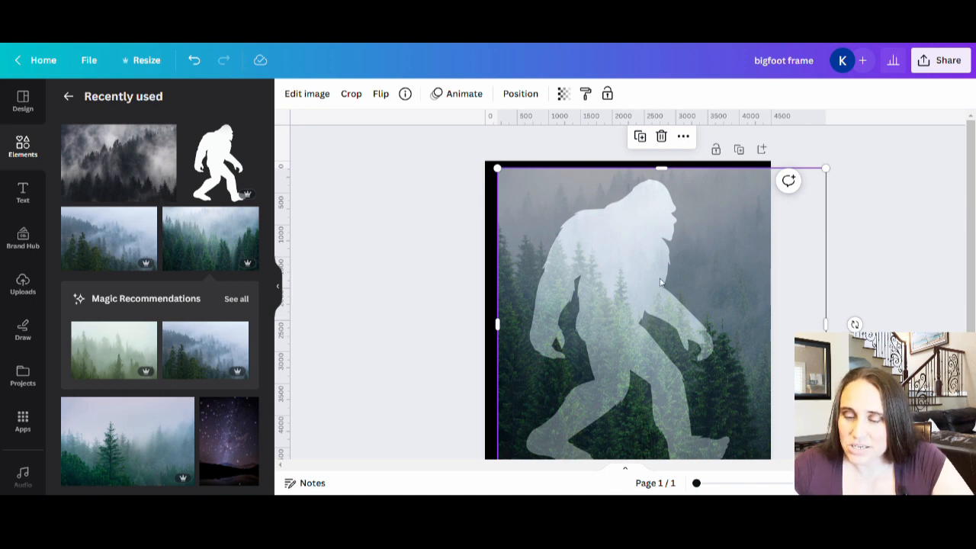
Check the forest photo at full opacity and set its transparency to 78.
click(563, 93)
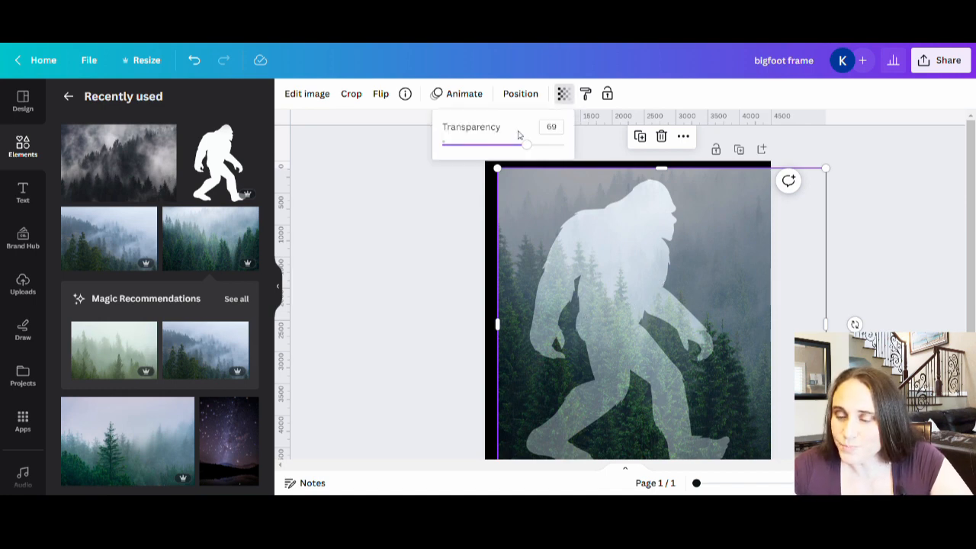
drag(527, 153, 564, 145)
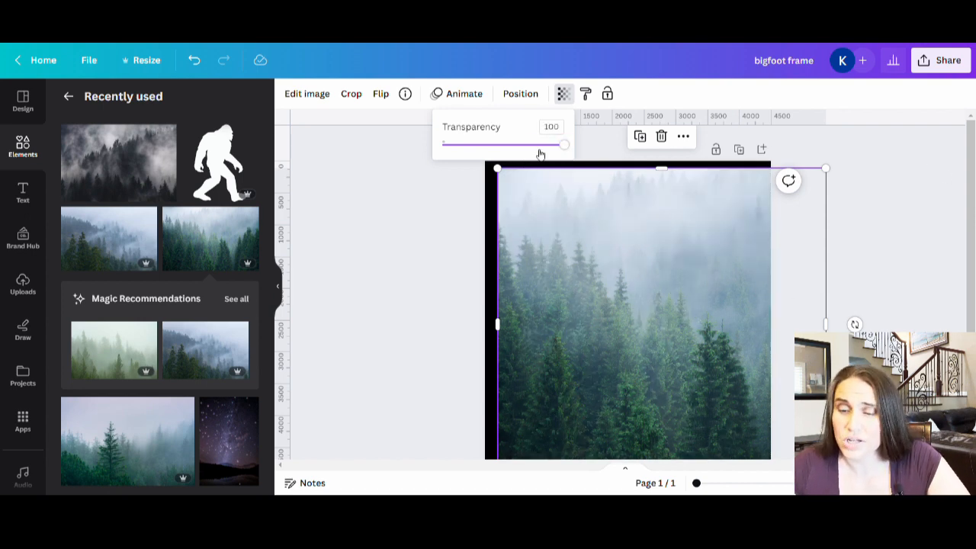
drag(565, 150, 540, 148)
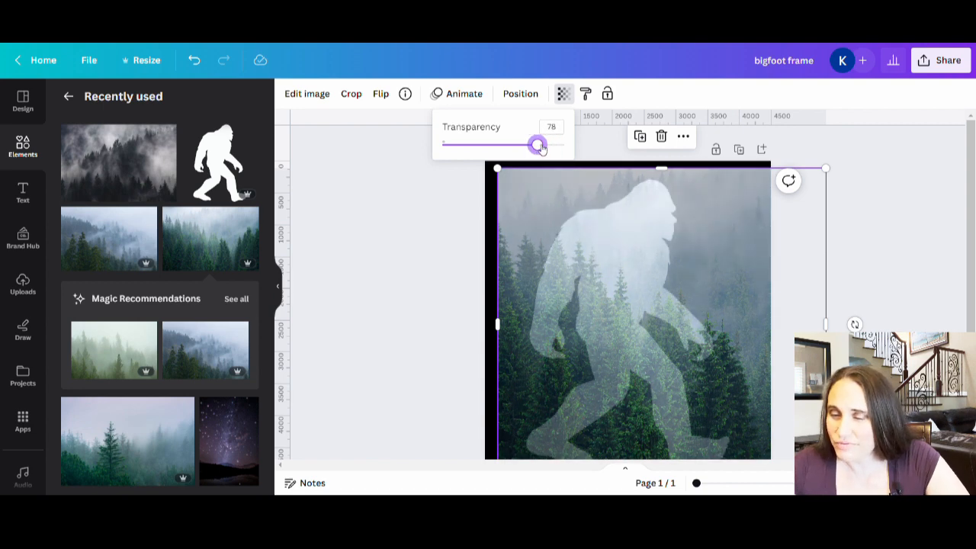
click(387, 330)
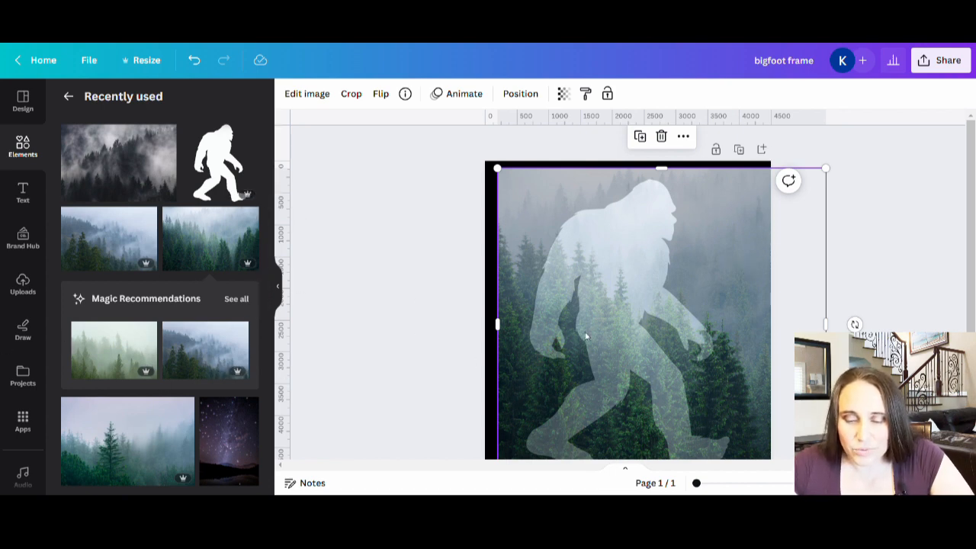
Search the elements for "stars" and add the scattered tiny dots graphic from the graphics results.
scroll(129, 275, down, 1)
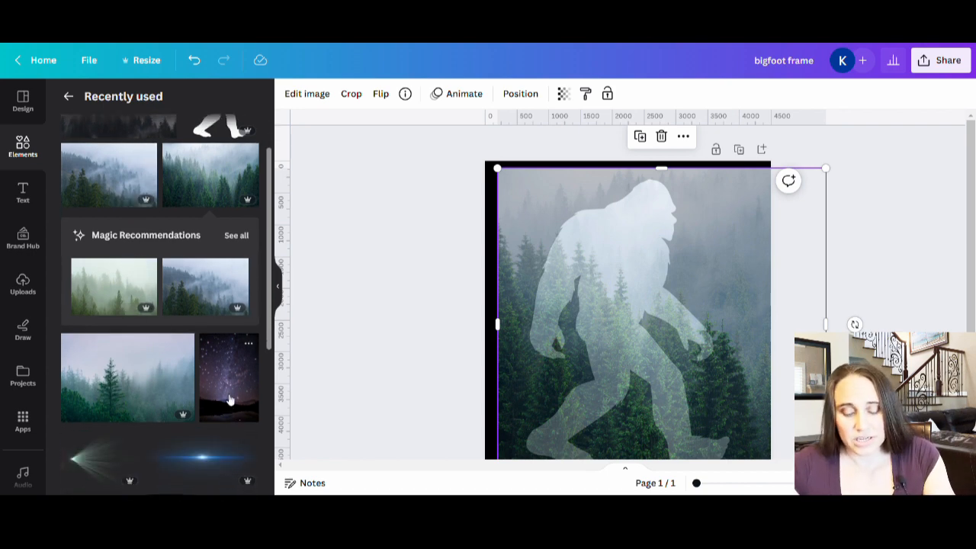
click(68, 96)
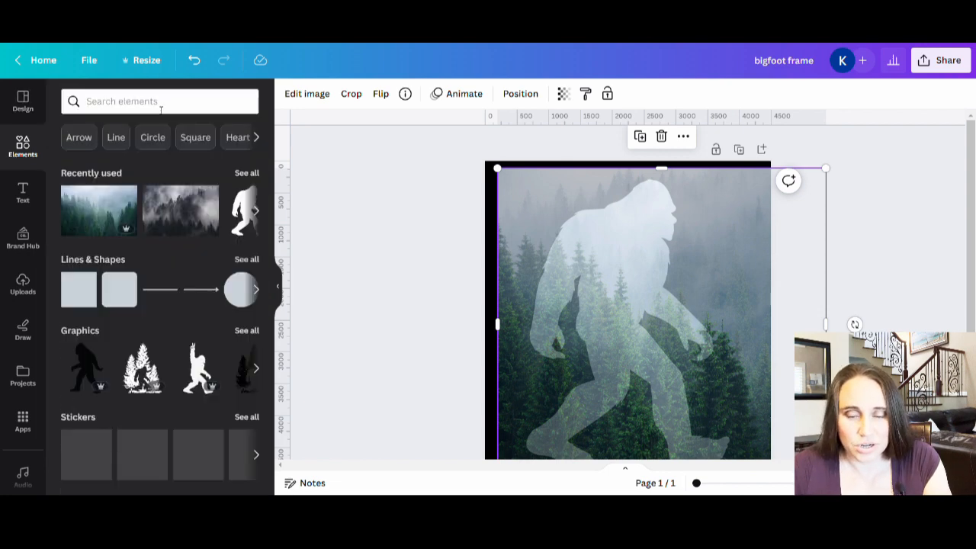
click(161, 110)
text(st)
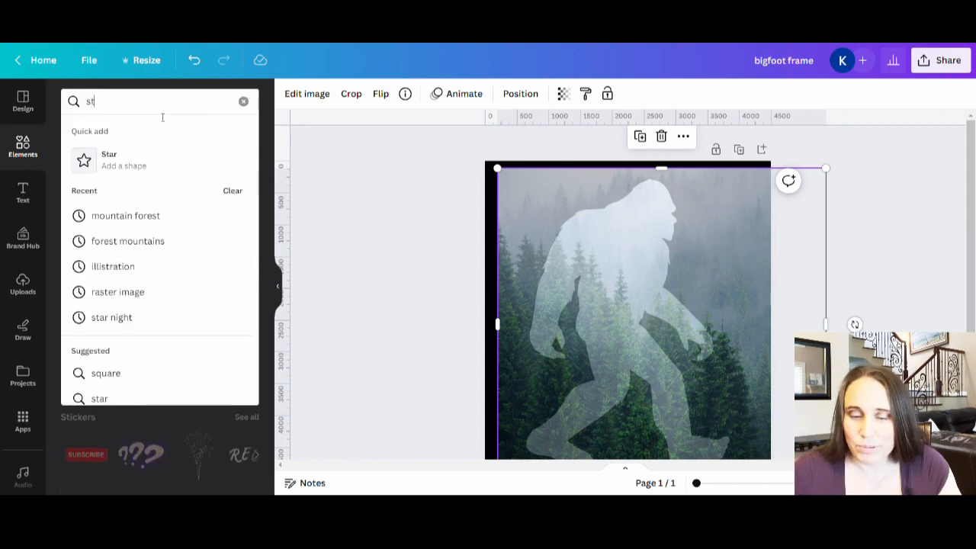
text(ars)
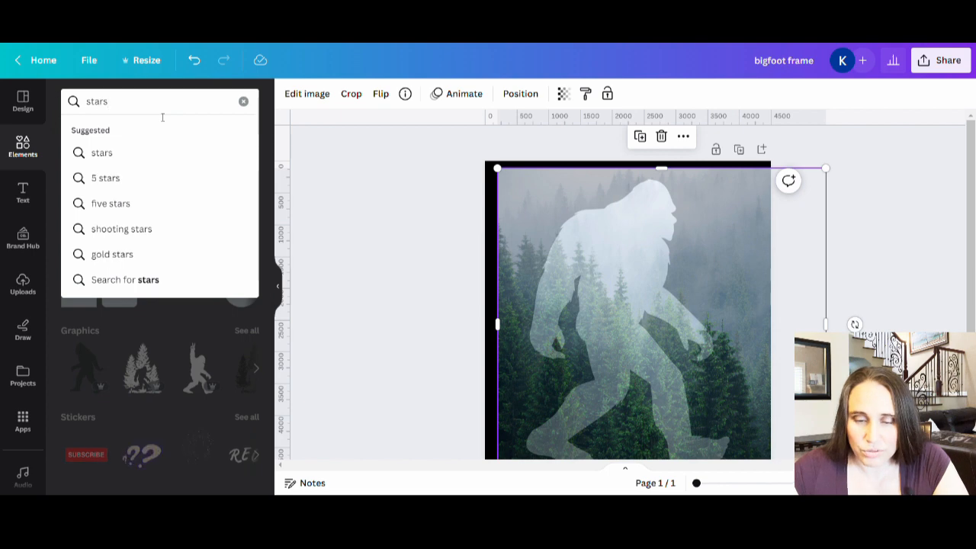
key(Return)
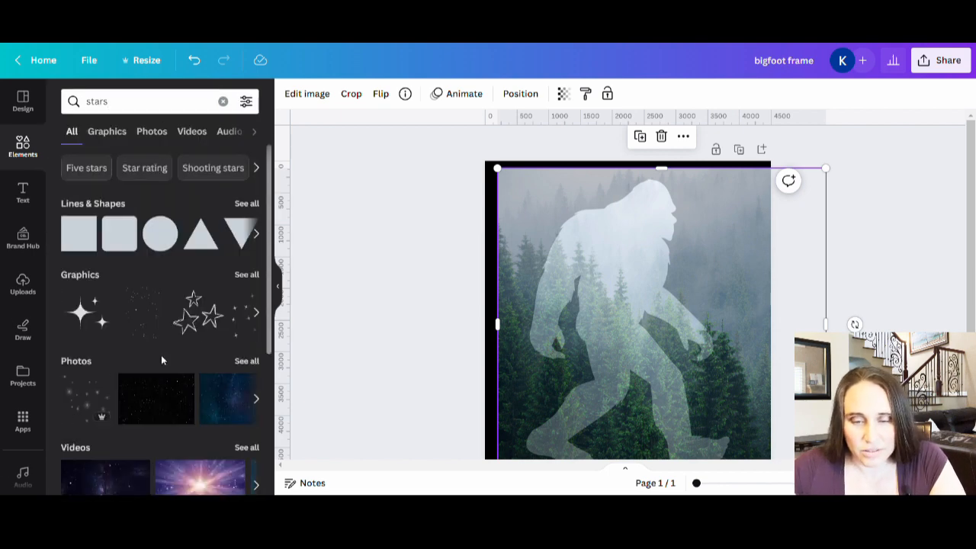
click(241, 279)
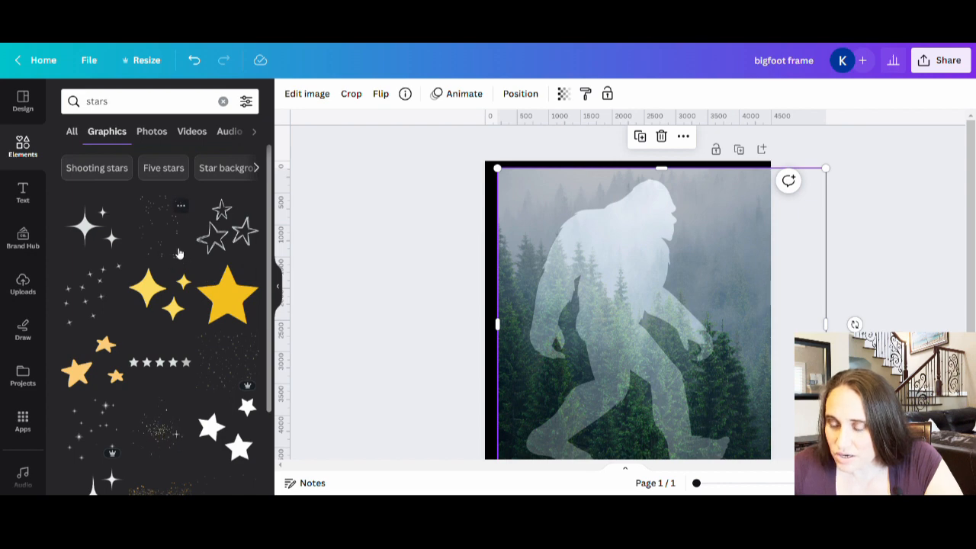
click(179, 254)
Rotate the scattered stars graphic to landscape orientation, enlarge it, and place it over the silhouette's upper body.
drag(644, 387, 647, 305)
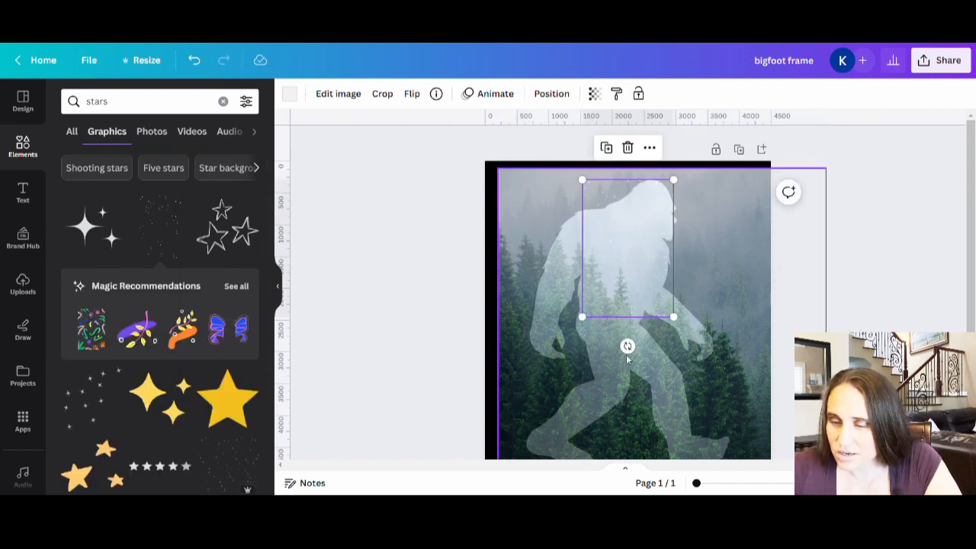
drag(627, 346, 539, 261)
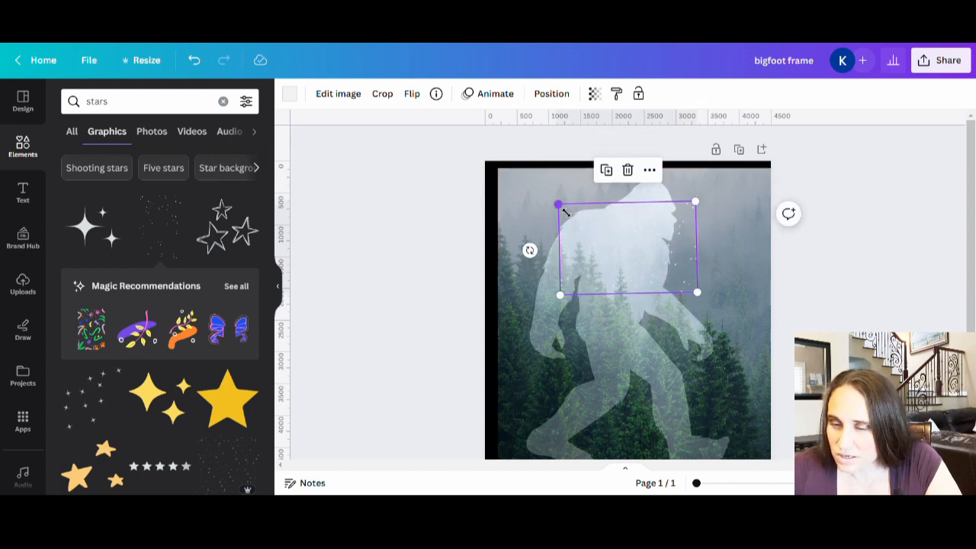
click(549, 204)
click(568, 205)
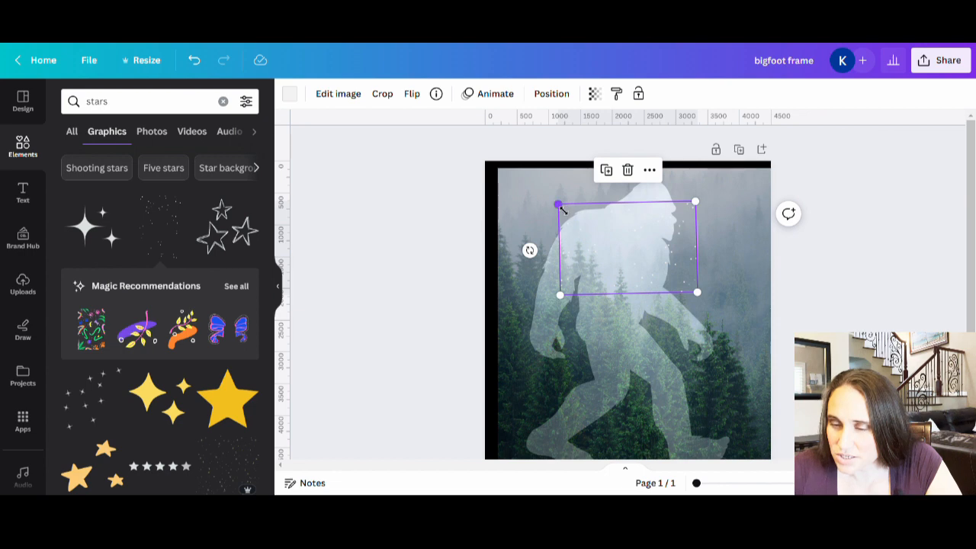
drag(559, 206, 494, 164)
drag(635, 224, 647, 239)
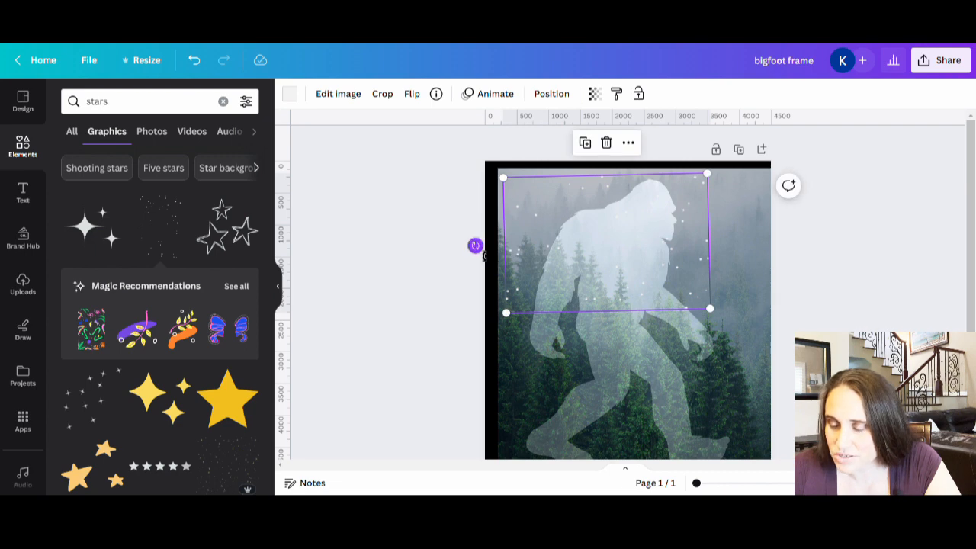
Straighten the stars graphic, shrink it slightly, and align its left side with the forest photo's left edge.
drag(484, 255, 487, 253)
mouse_move(632, 263)
mouse_down()
mouse_move(624, 270)
mouse_move(619, 258)
mouse_up()
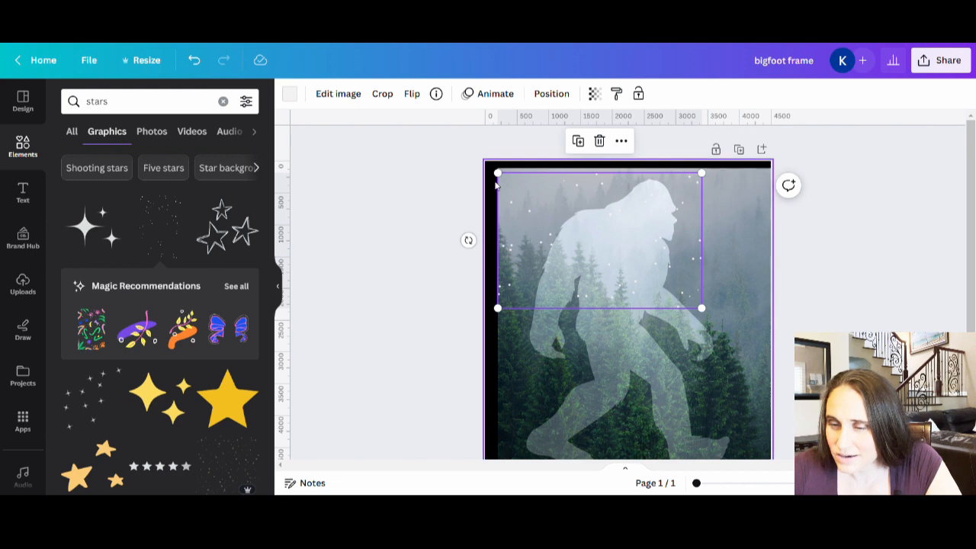
drag(497, 174, 525, 191)
drag(656, 271, 650, 264)
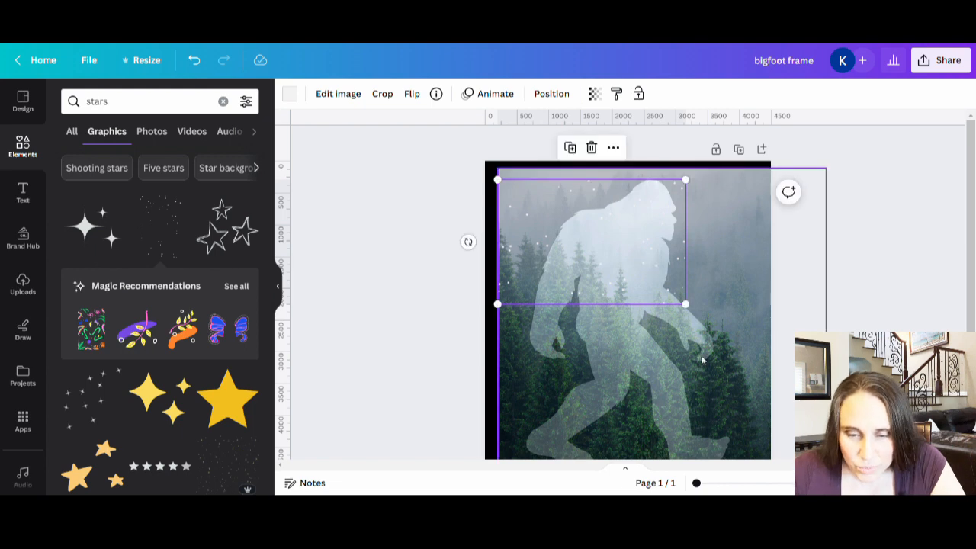
scroll(206, 252, down, 3)
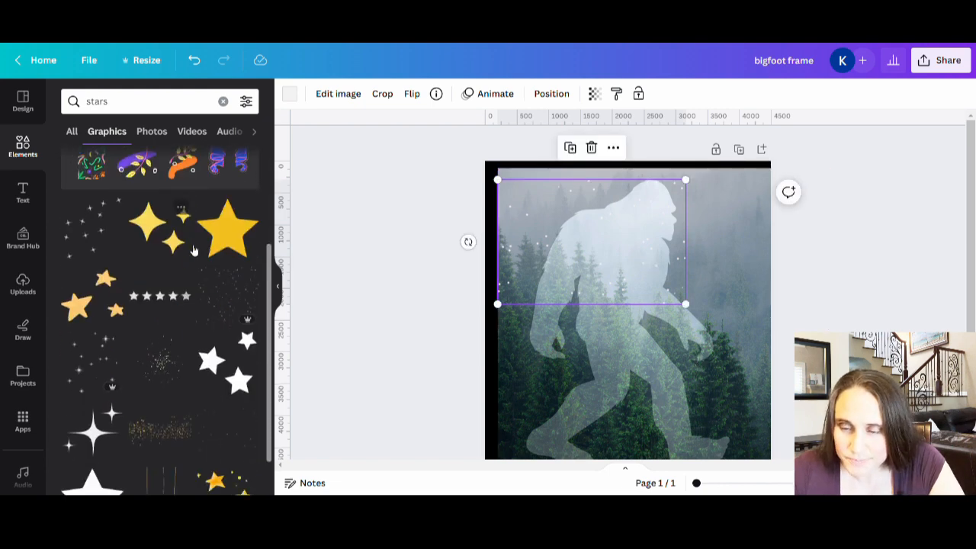
click(348, 273)
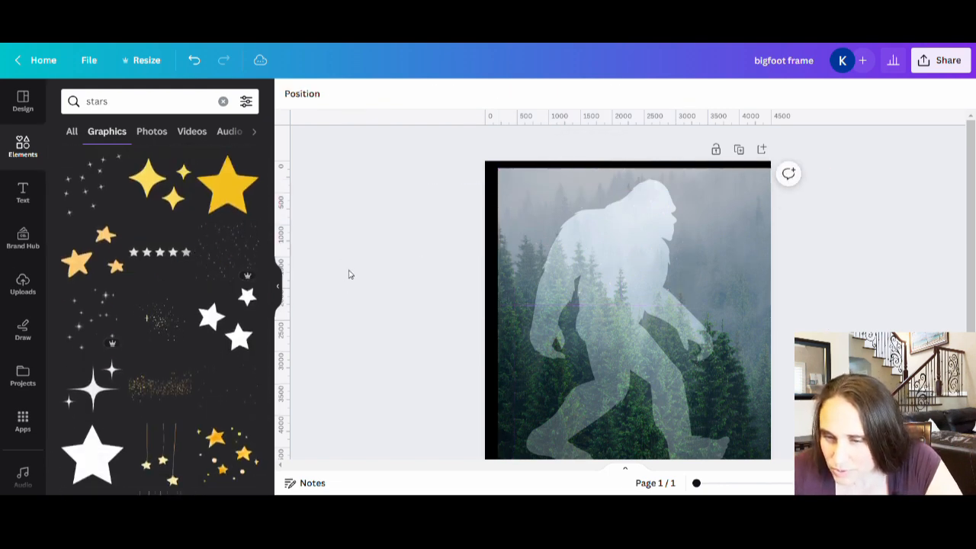
Add the dense tiny dots stars graphic from the results, place it over the silhouette's head and torso, and enlarge it.
click(227, 260)
drag(642, 360, 618, 260)
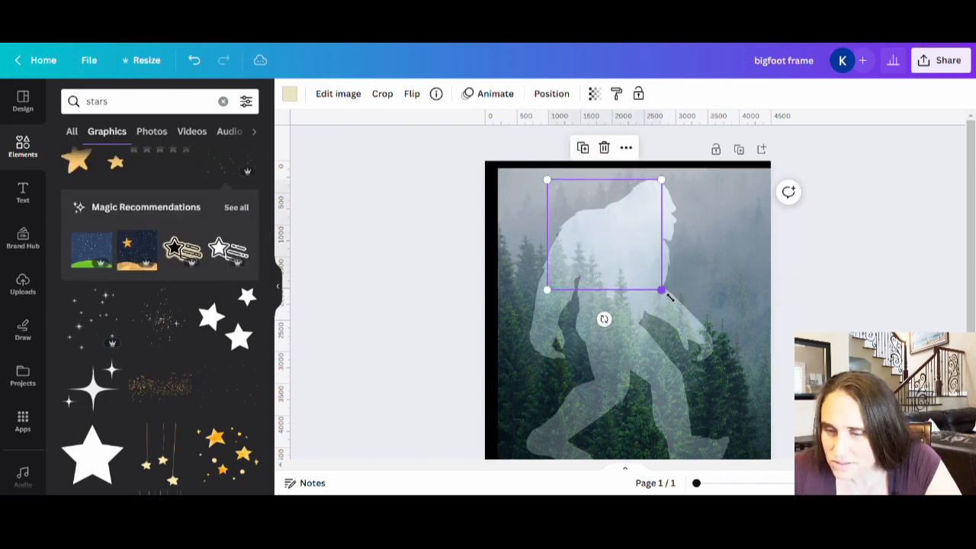
mouse_move(661, 290)
mouse_down()
mouse_move(698, 324)
mouse_move(660, 305)
mouse_up()
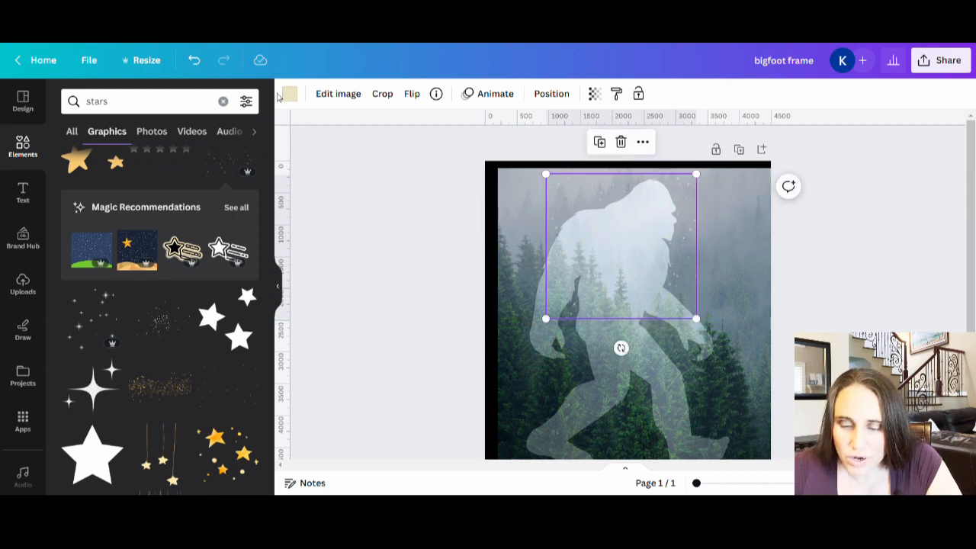
Recolor the new stars graphic white and shift it slightly left over the silhouette's upper body.
click(289, 93)
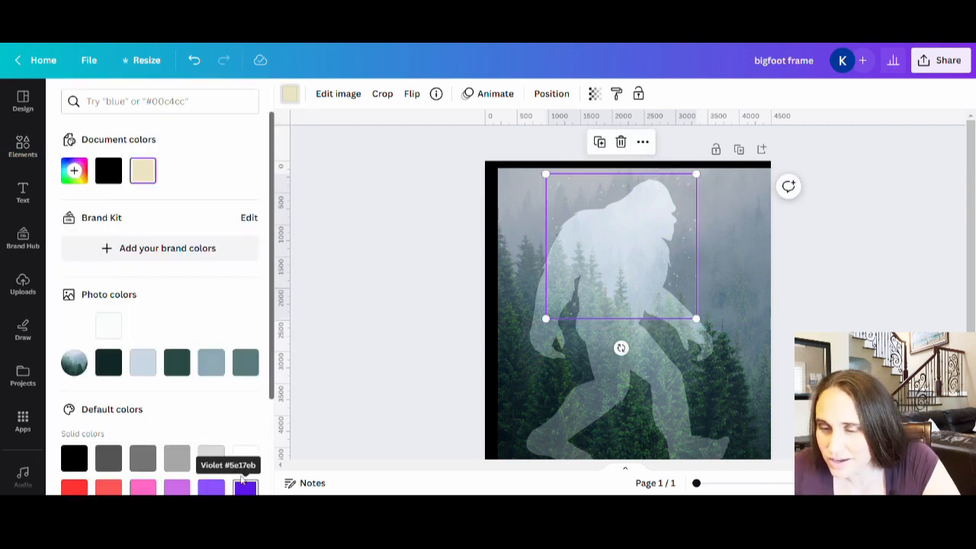
click(246, 457)
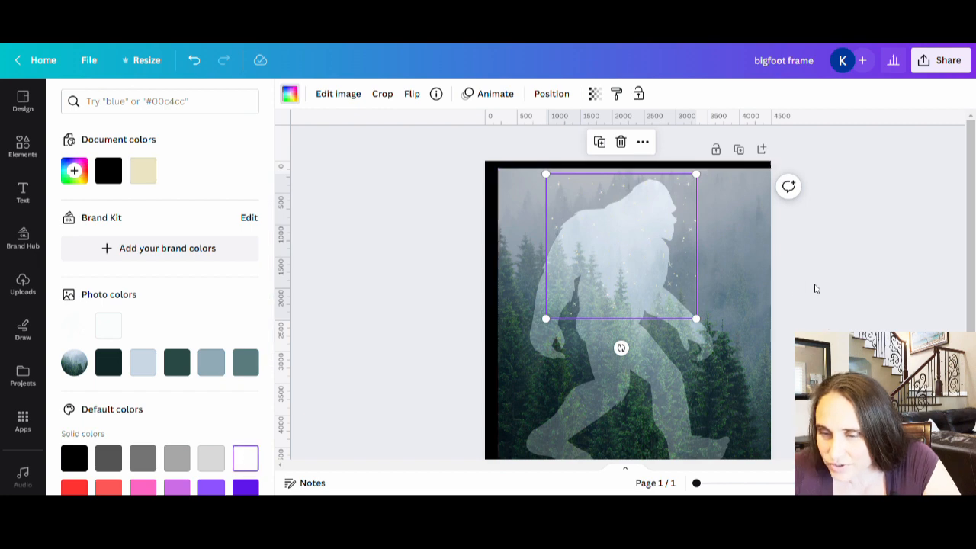
key(Escape)
drag(649, 249, 640, 250)
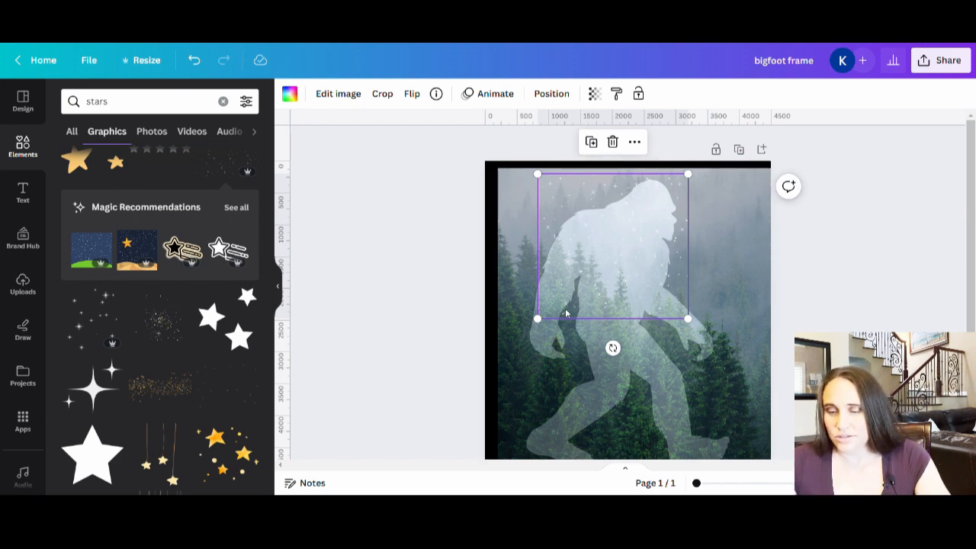
click(858, 274)
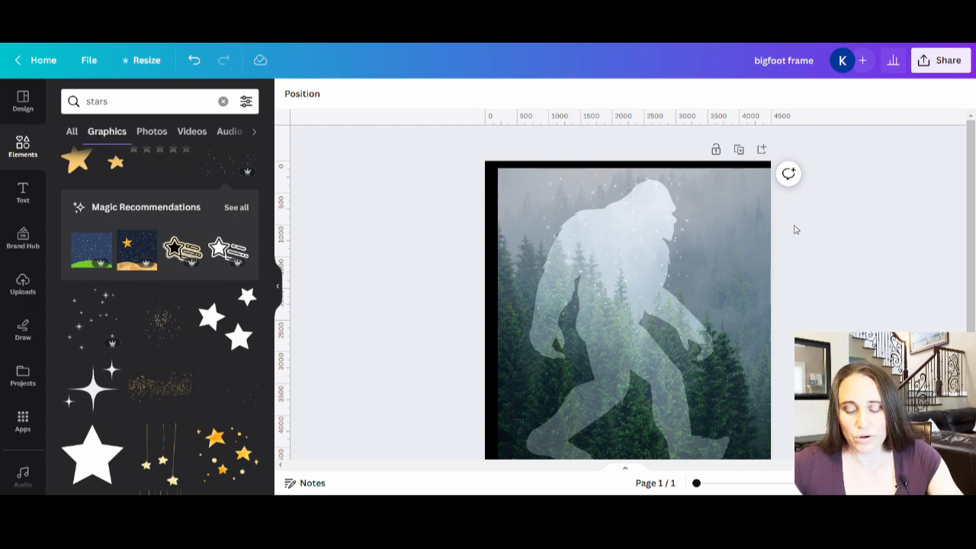
Search the elements for "ufo" and browse the photo results for a suitable flying saucer.
click(126, 105)
text(ufo)
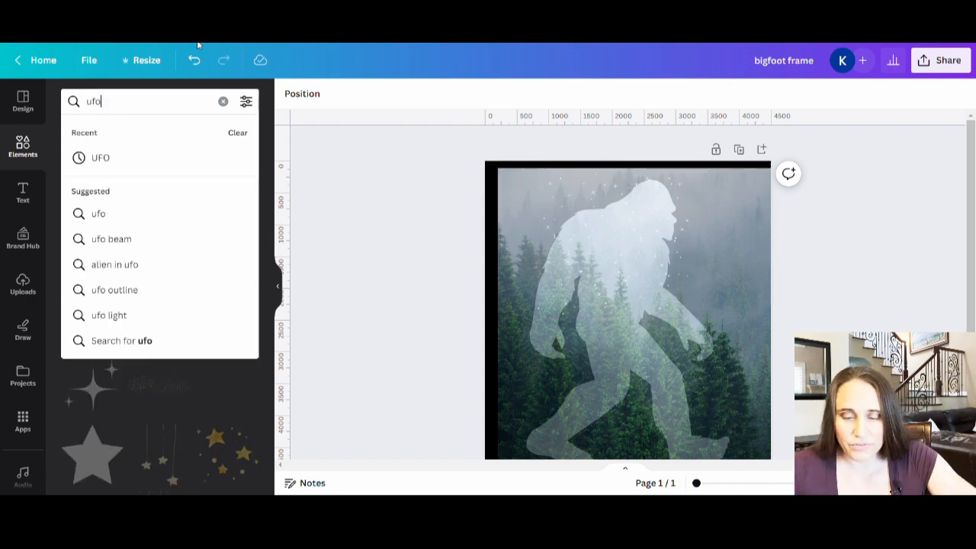
key(Return)
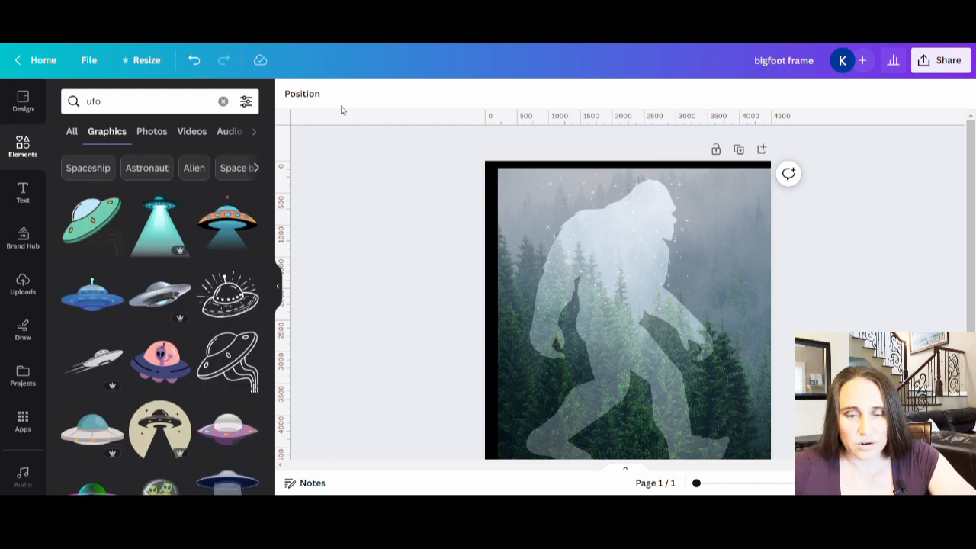
click(159, 133)
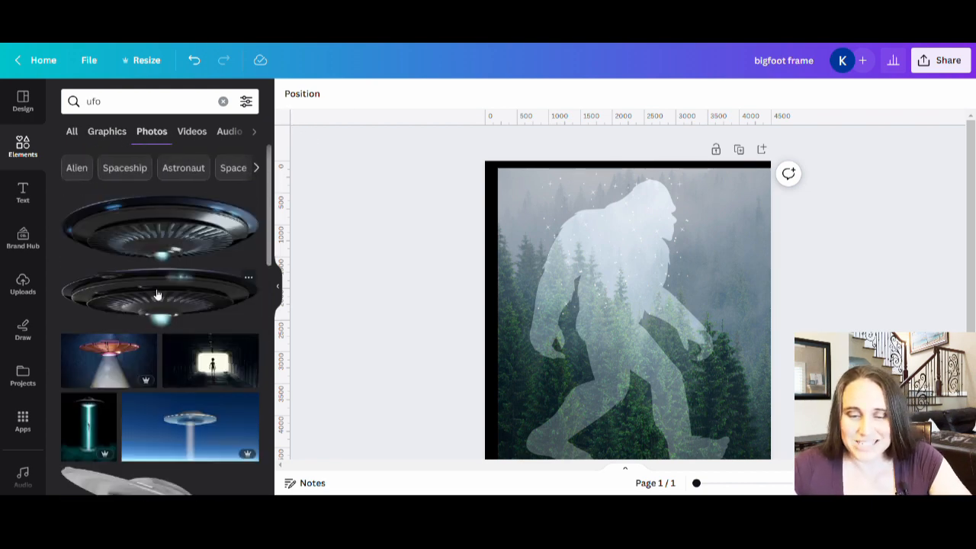
scroll(90, 265, down, 6)
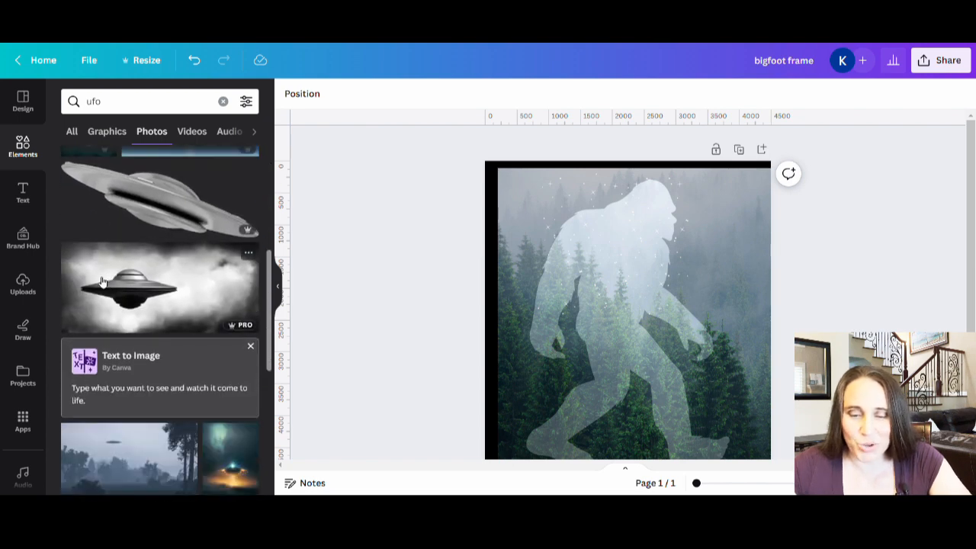
scroll(95, 376, down, 10)
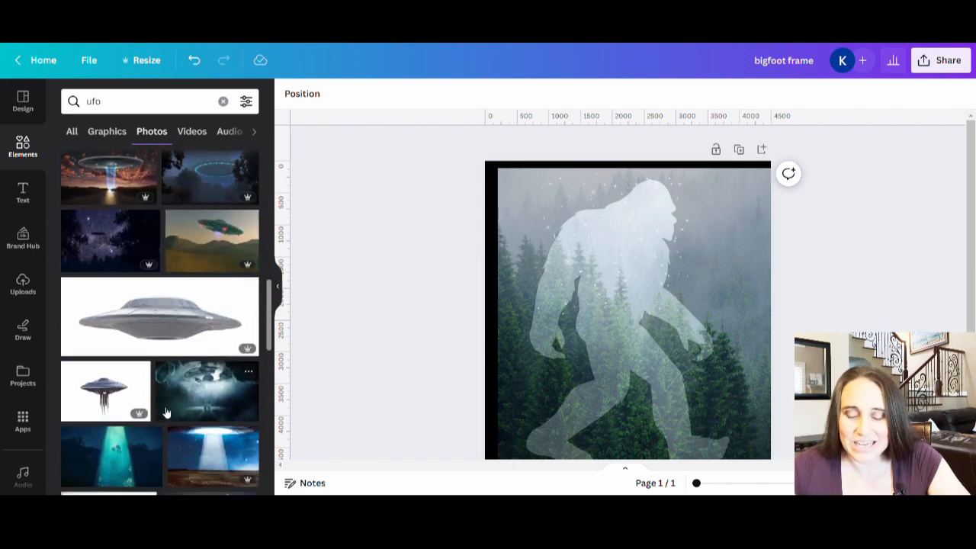
scroll(150, 382, down, 8)
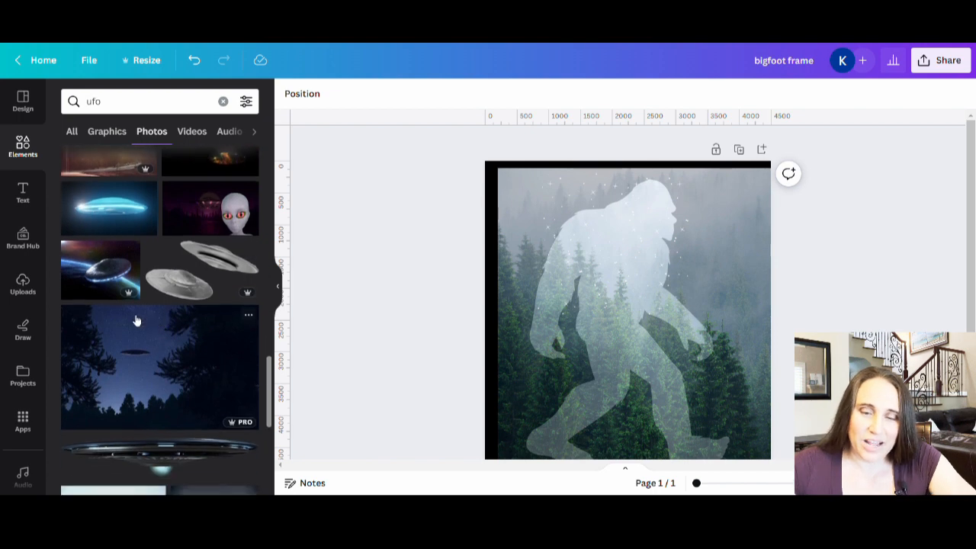
scroll(152, 290, down, 2)
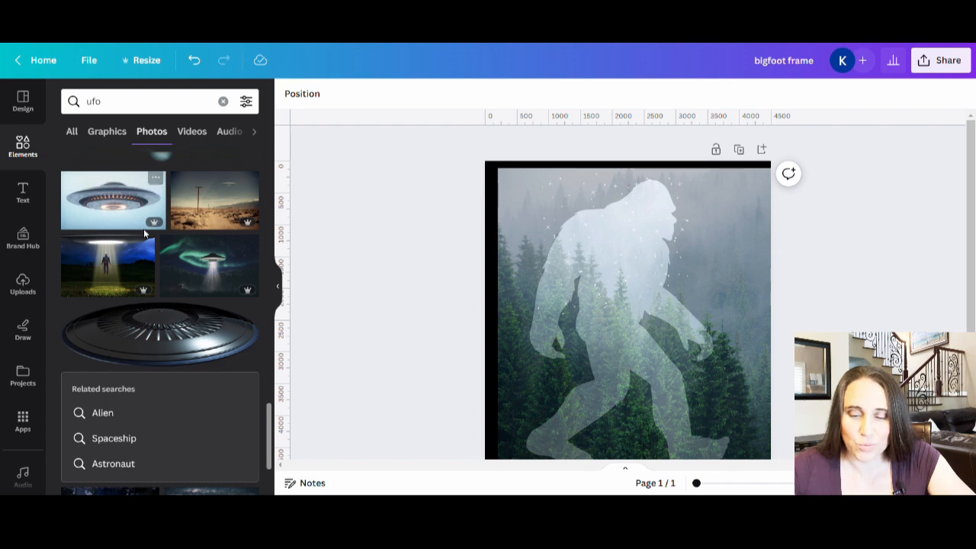
scroll(204, 286, down, 5)
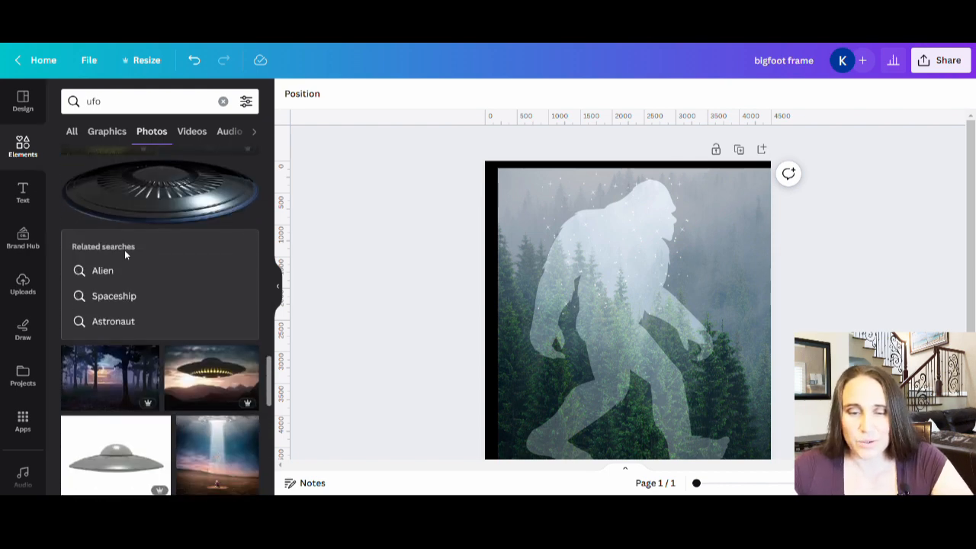
scroll(179, 393, up, 6)
scroll(178, 393, up, 5)
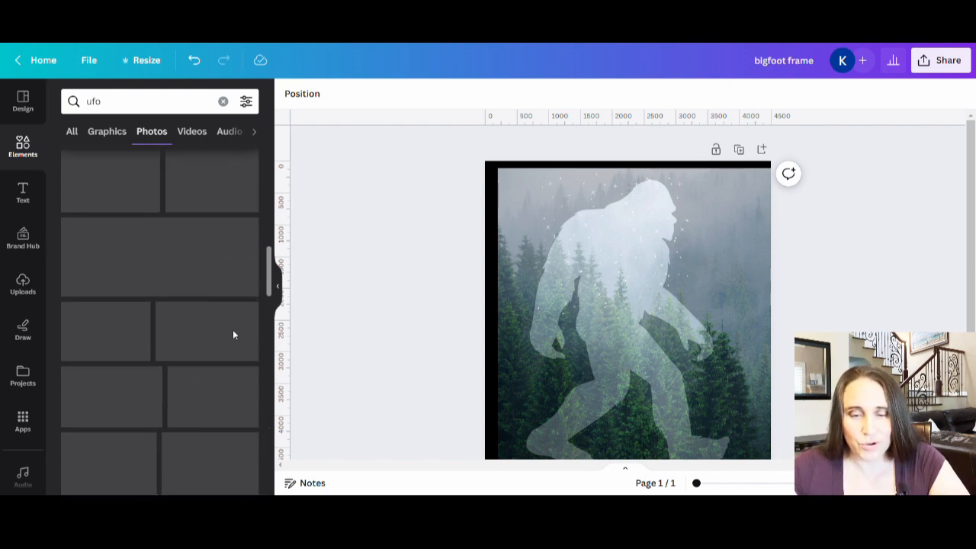
scroll(164, 280, up, 6)
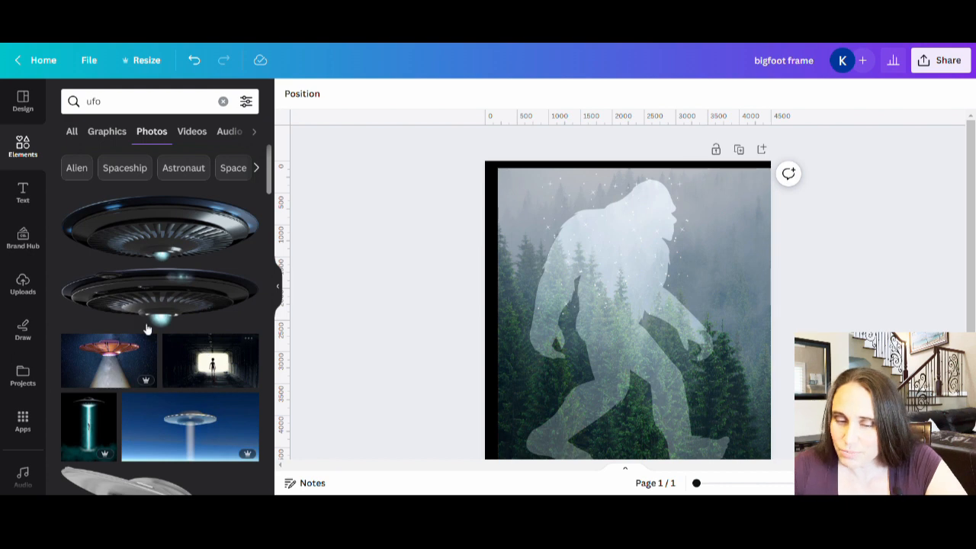
Add the first dark flying saucer photo, shrink it, and place it over the silhouette's upper chest.
click(220, 250)
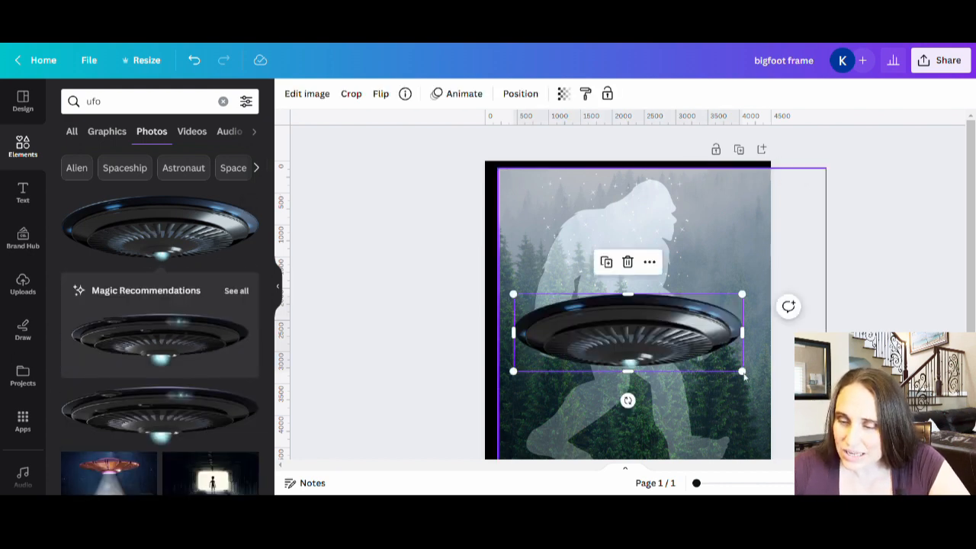
drag(743, 372, 651, 254)
drag(695, 223, 656, 257)
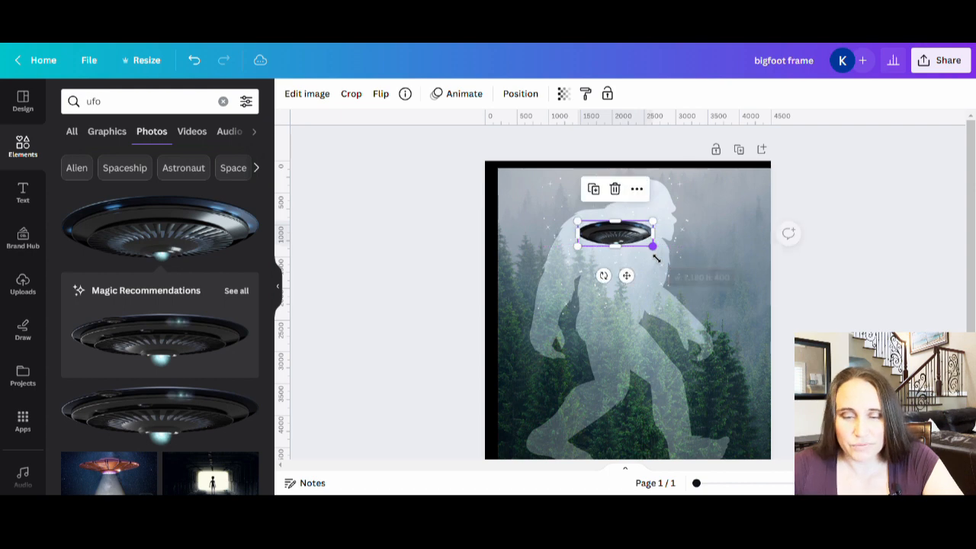
click(854, 264)
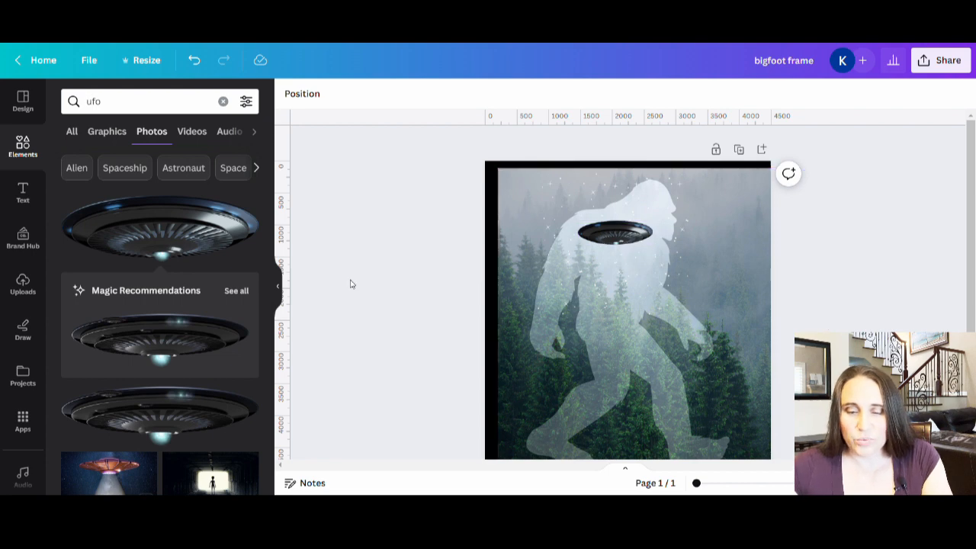
scroll(126, 429, down, 1)
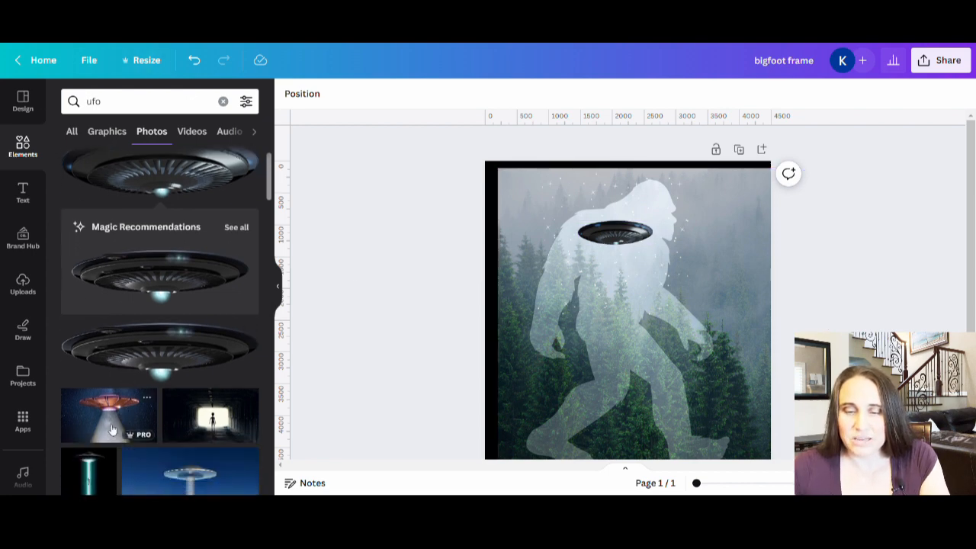
scroll(135, 434, down, 4)
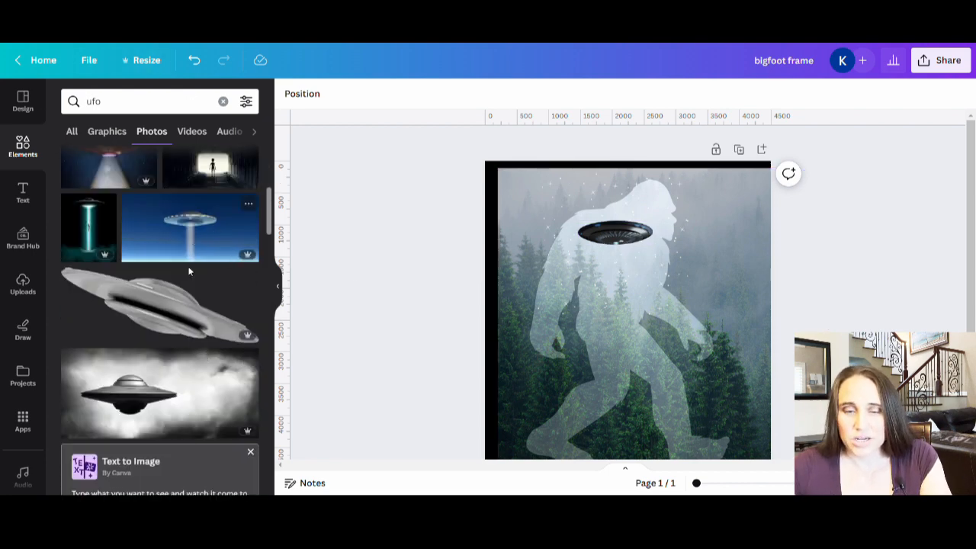
scroll(175, 396, down, 1)
scroll(132, 302, down, 3)
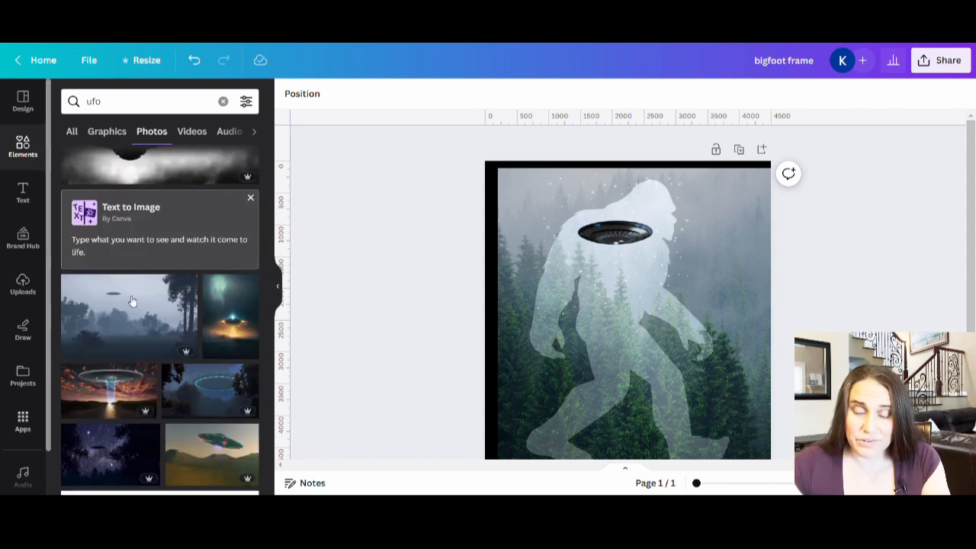
scroll(132, 301, up, 1)
Search the elements for "beam of light" and look through the photo and graphics results for a downward white spotlight.
click(156, 101)
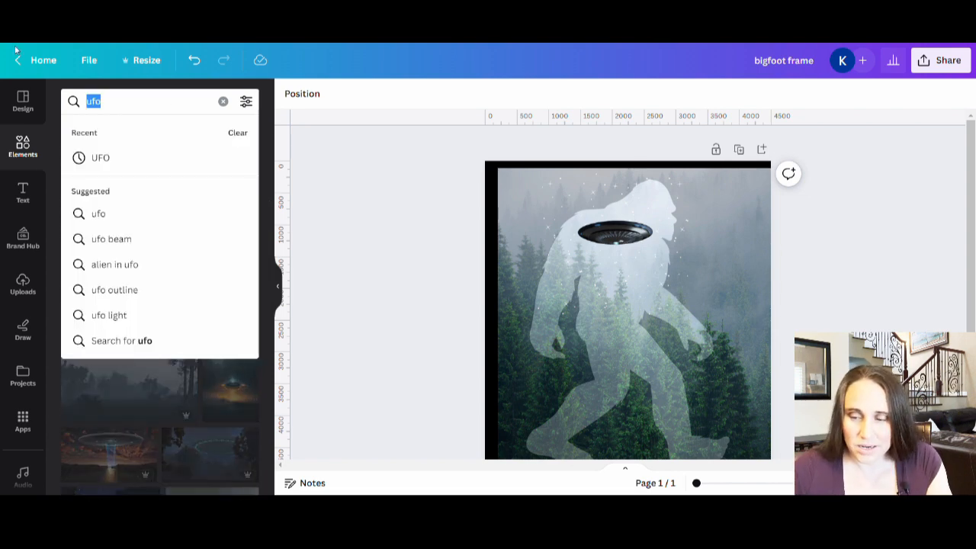
text(beam of l)
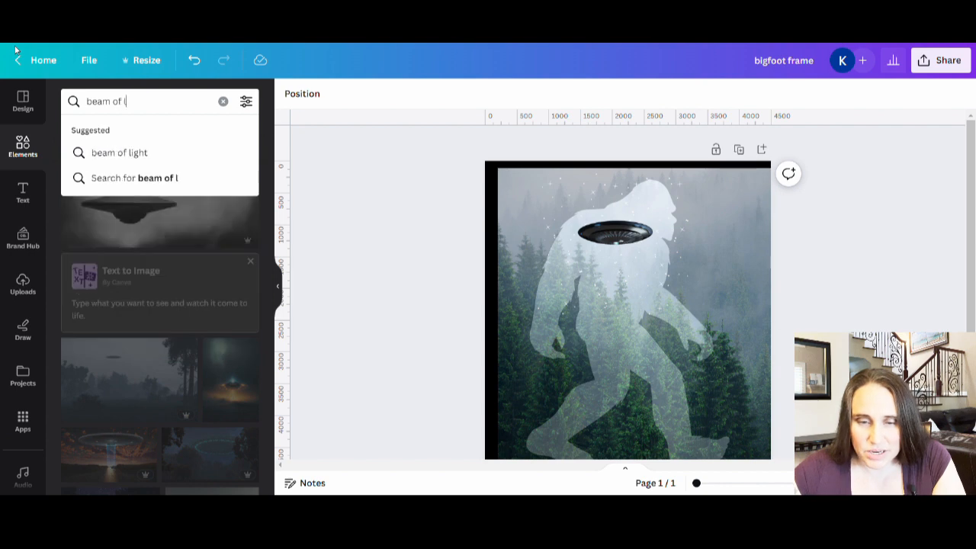
text(ight)
key(Return)
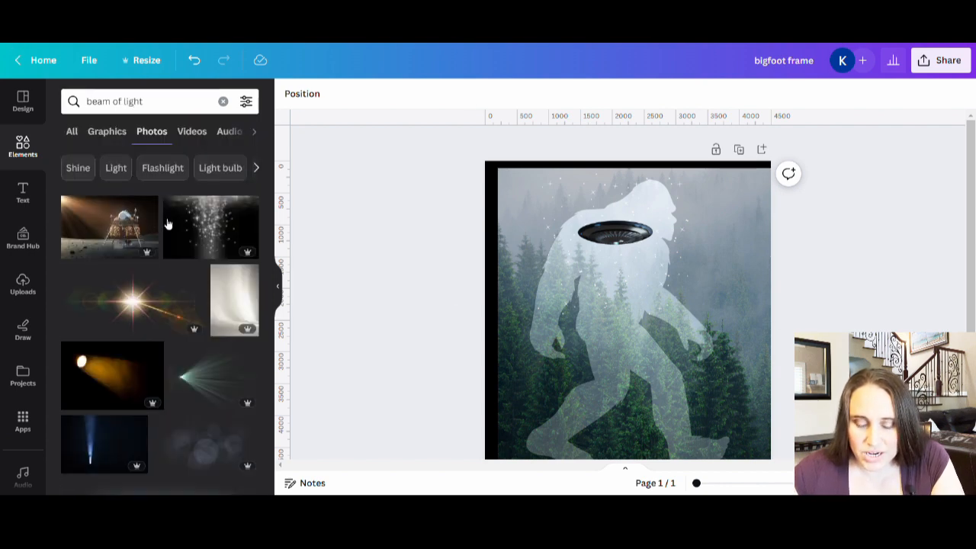
scroll(227, 396, down, 3)
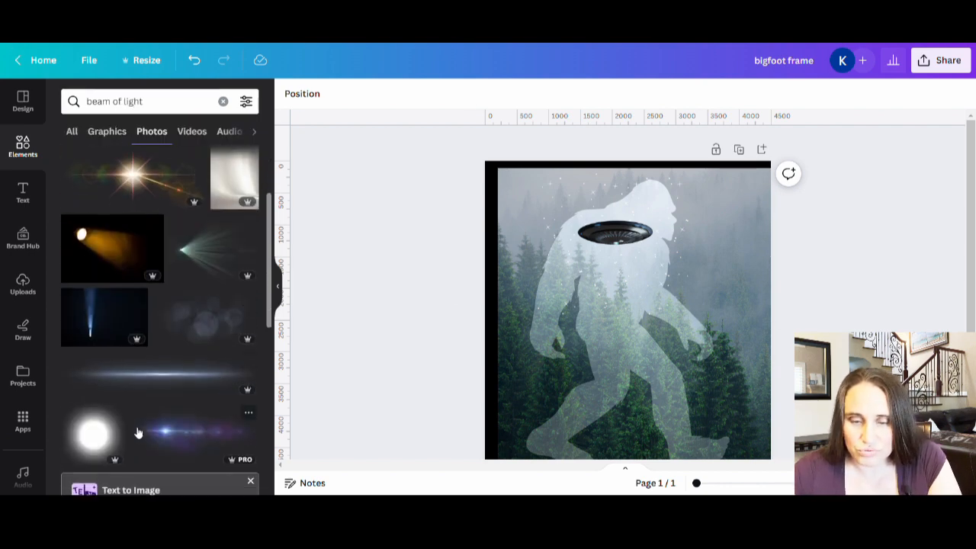
scroll(200, 287, up, 3)
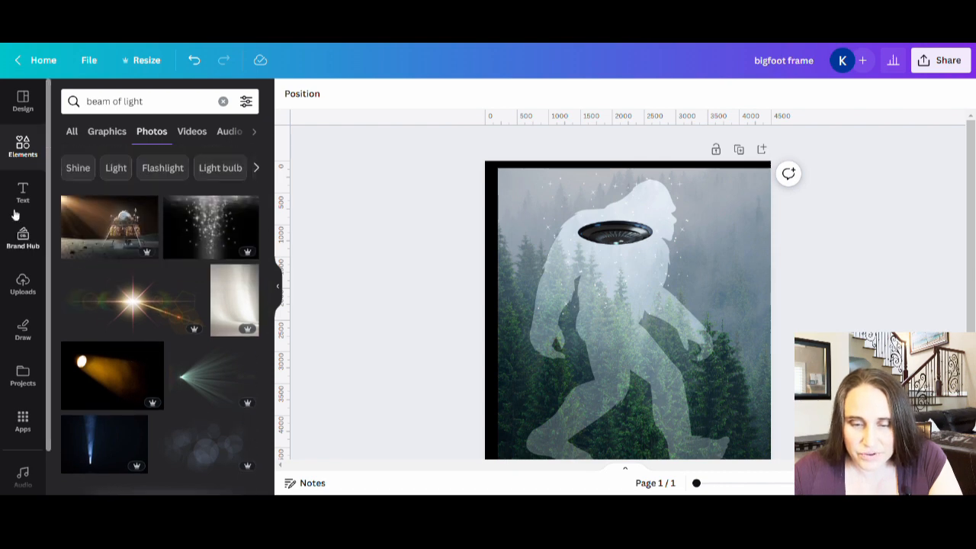
click(106, 133)
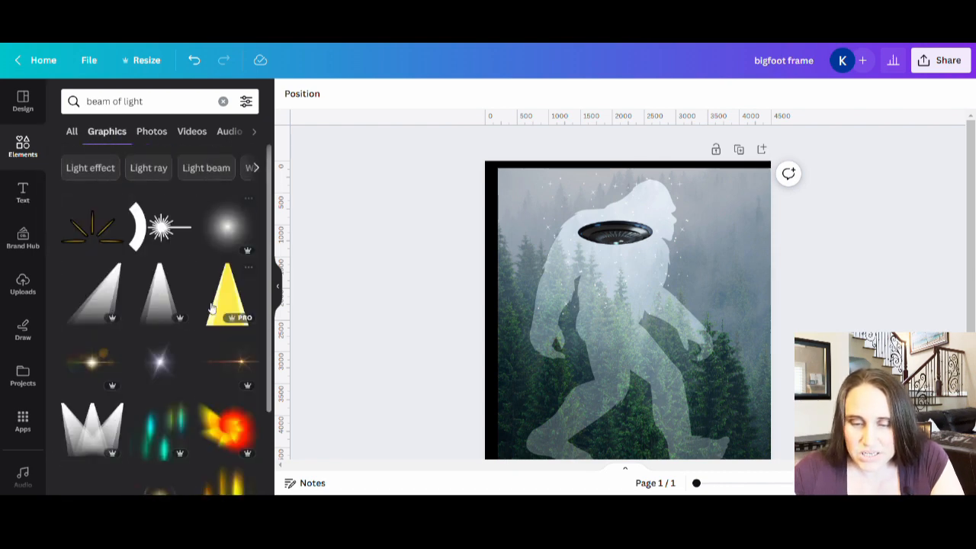
scroll(193, 270, down, 2)
scroll(162, 203, down, 2)
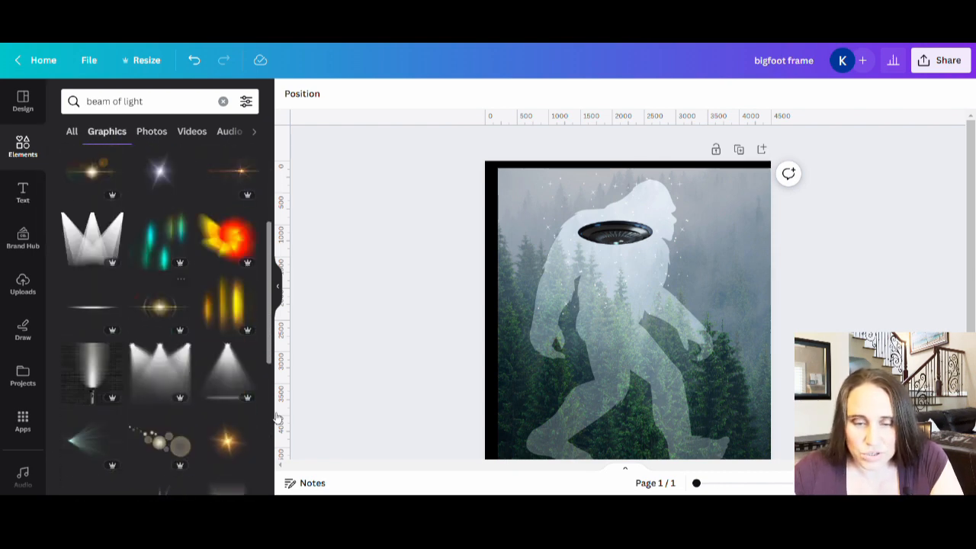
scroll(227, 376, down, 1)
scroll(229, 306, down, 2)
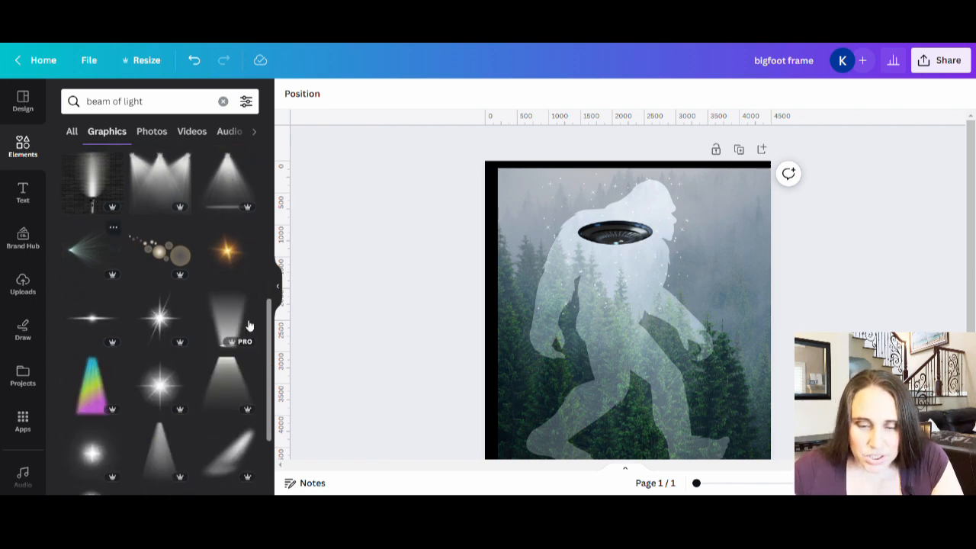
scroll(249, 326, down, 2)
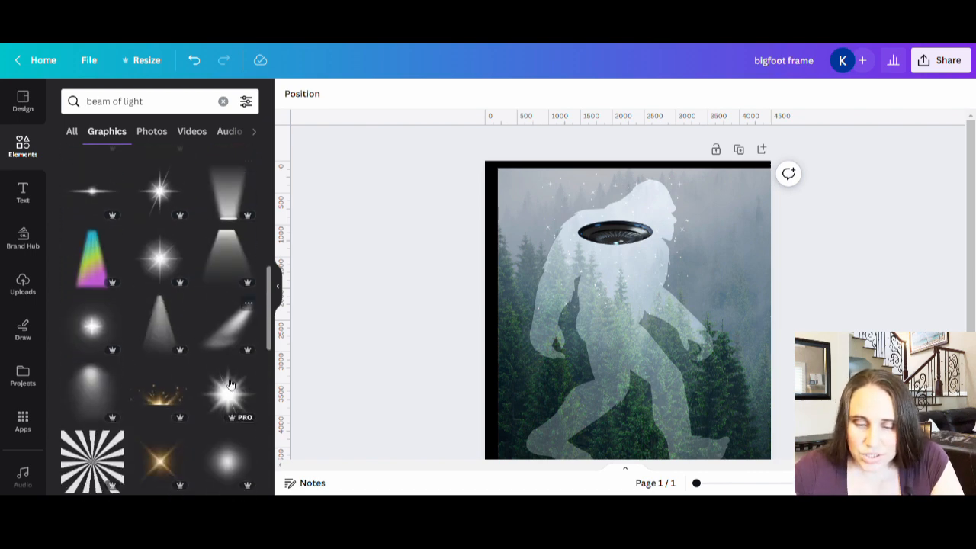
Add the narrow white spotlight cone graphic, shrink it to about the saucer's width, and center it directly beneath the saucer.
click(166, 330)
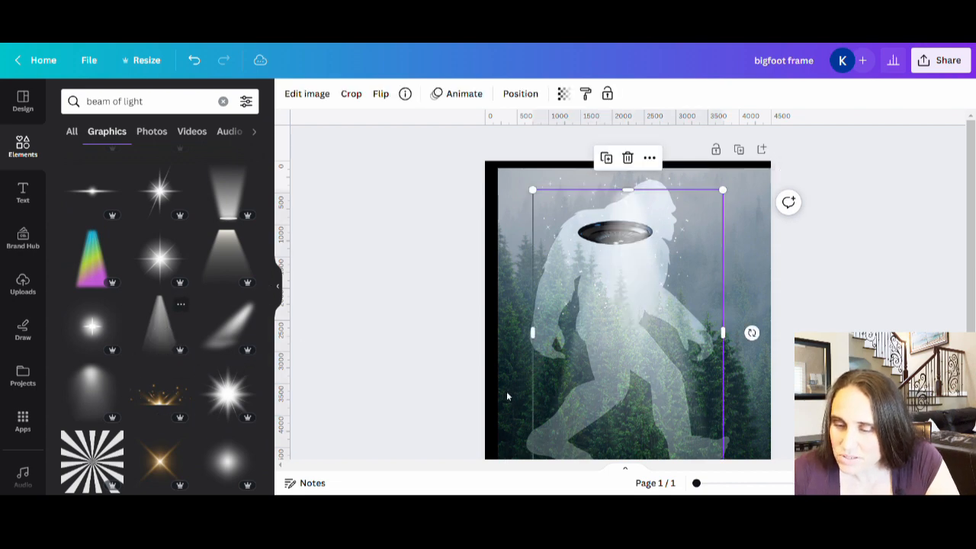
drag(723, 194, 584, 336)
drag(572, 421, 618, 313)
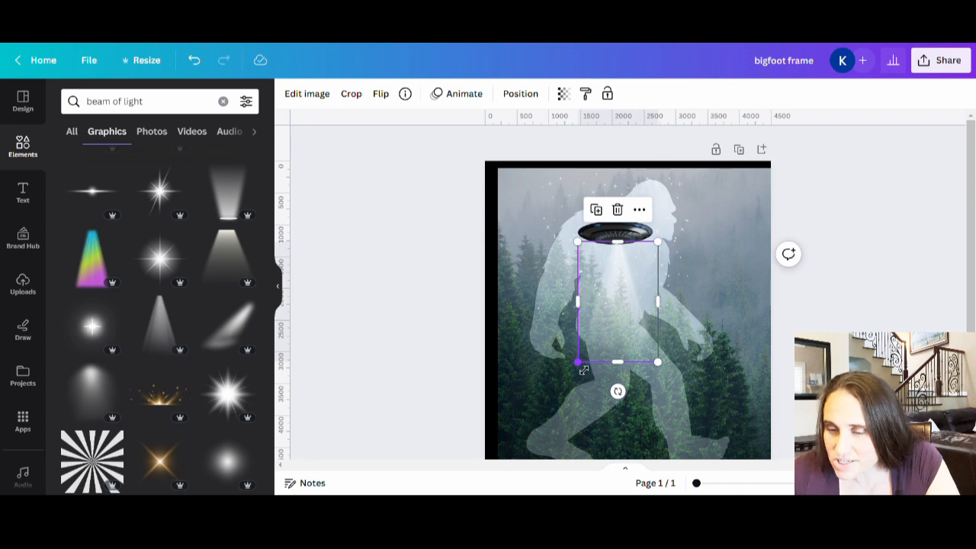
drag(583, 371, 589, 352)
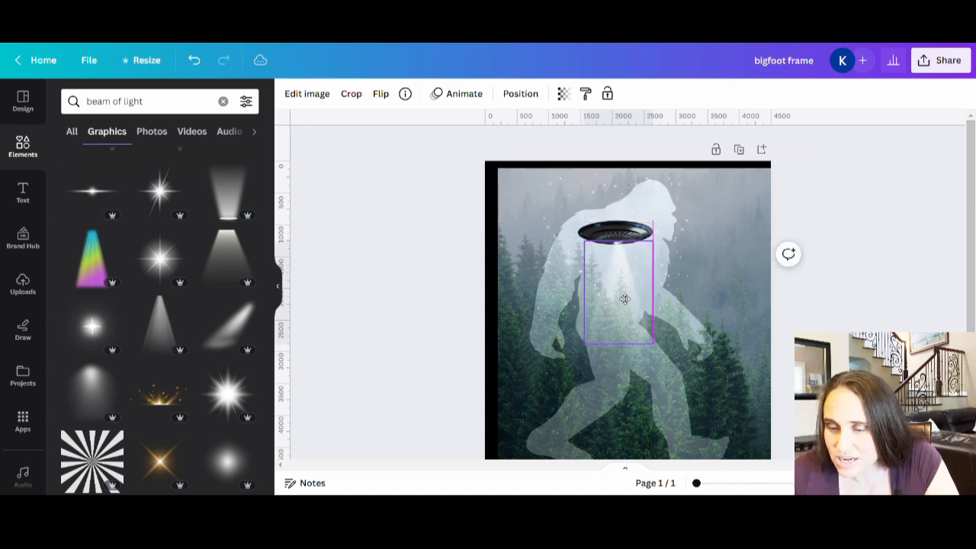
drag(624, 299, 622, 299)
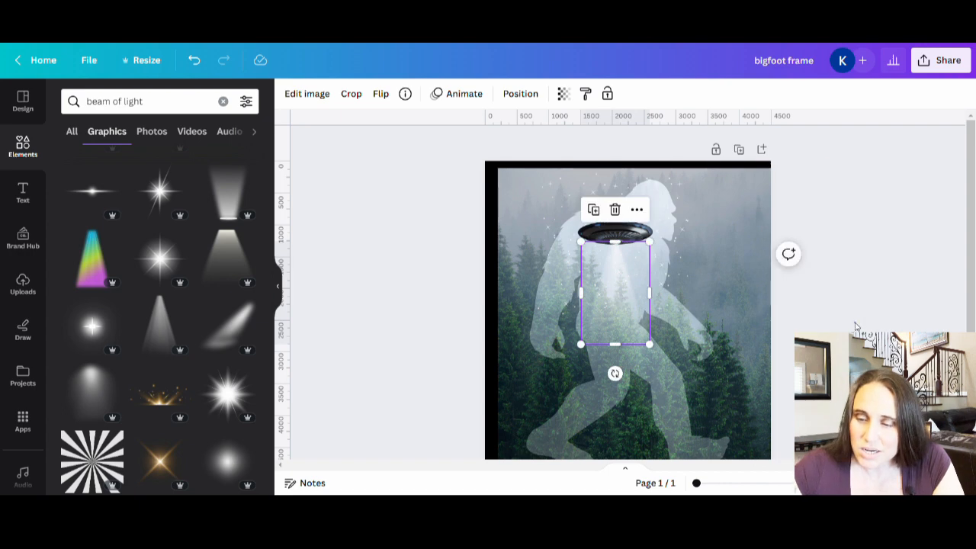
Add another narrow white spotlight graphic, shrink it to about 1,006 by 1,687, and lay it over the beam beneath the saucer.
click(855, 323)
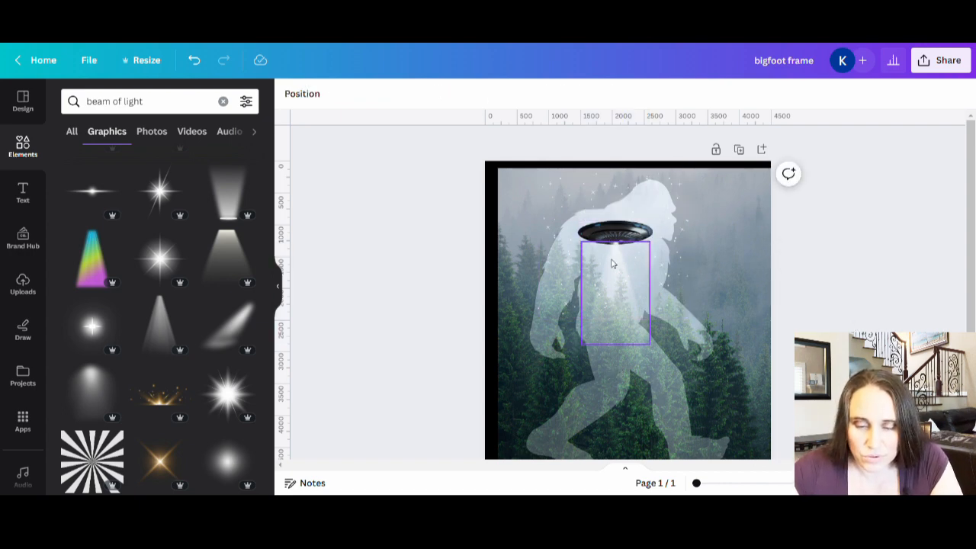
scroll(176, 286, down, 3)
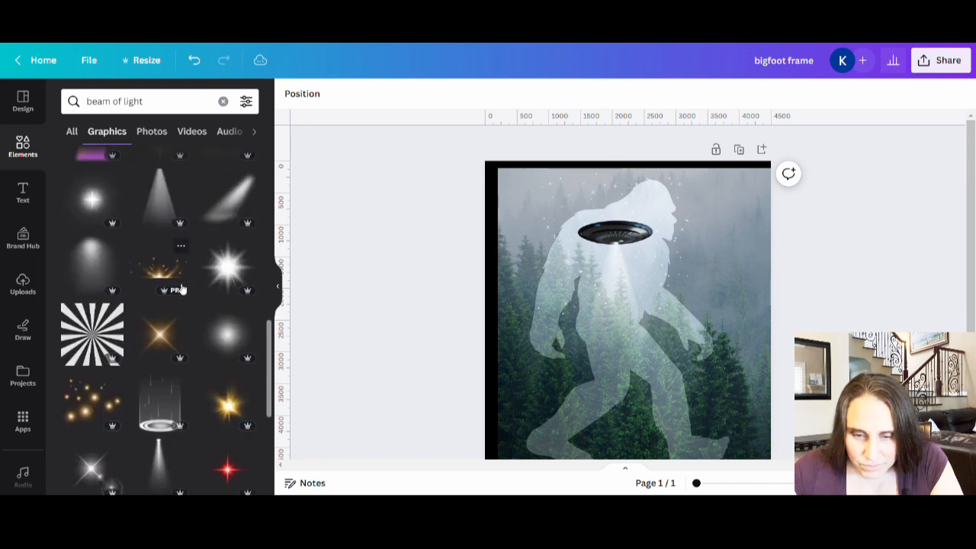
scroll(168, 320, down, 2)
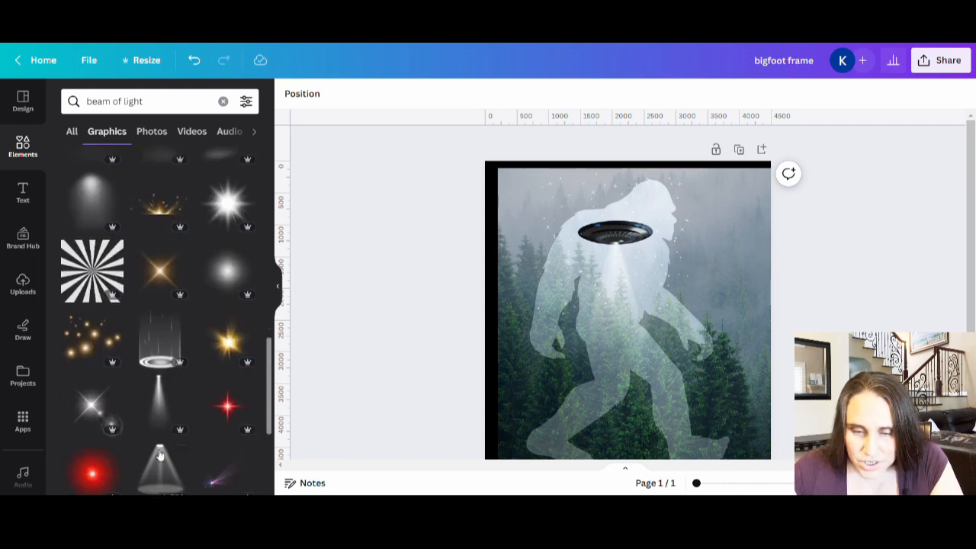
scroll(170, 412, up, 3)
scroll(175, 393, down, 4)
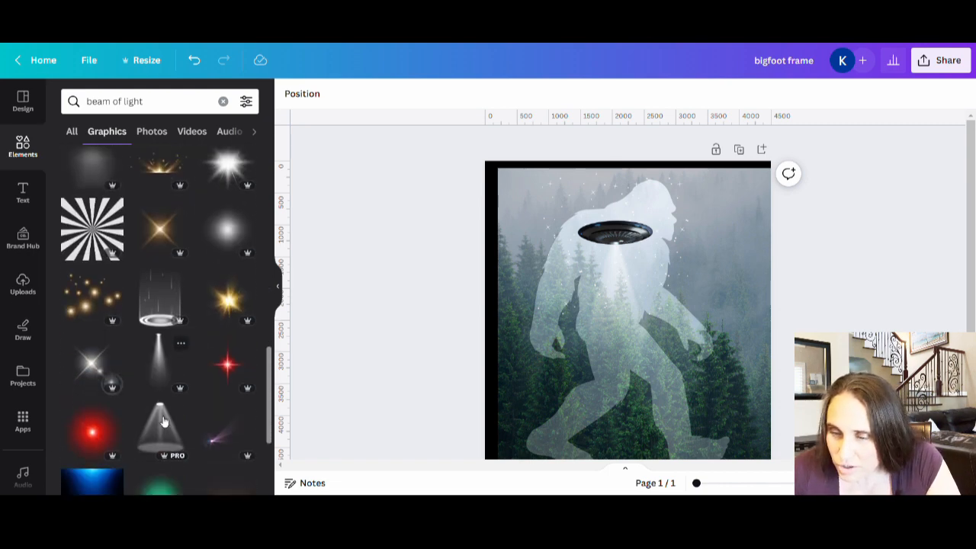
click(162, 343)
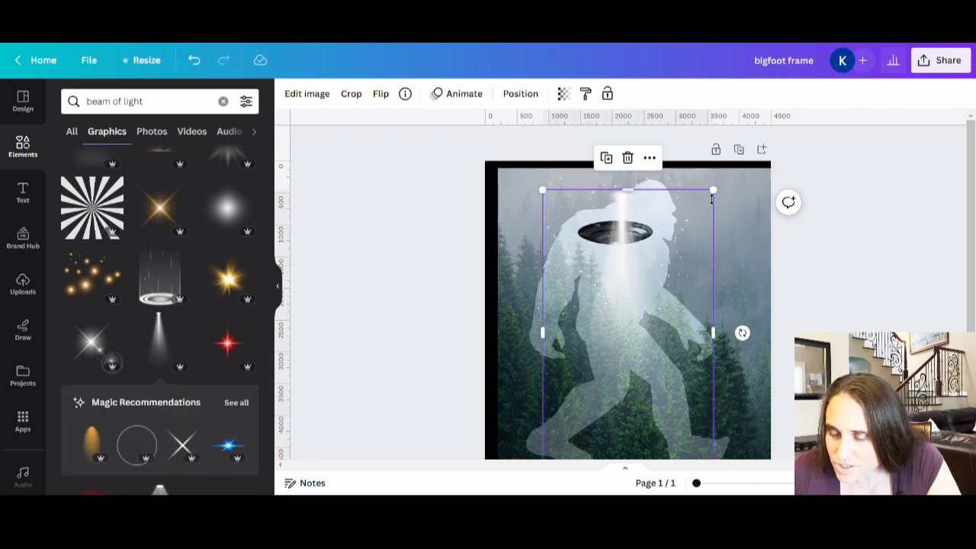
drag(712, 196, 606, 369)
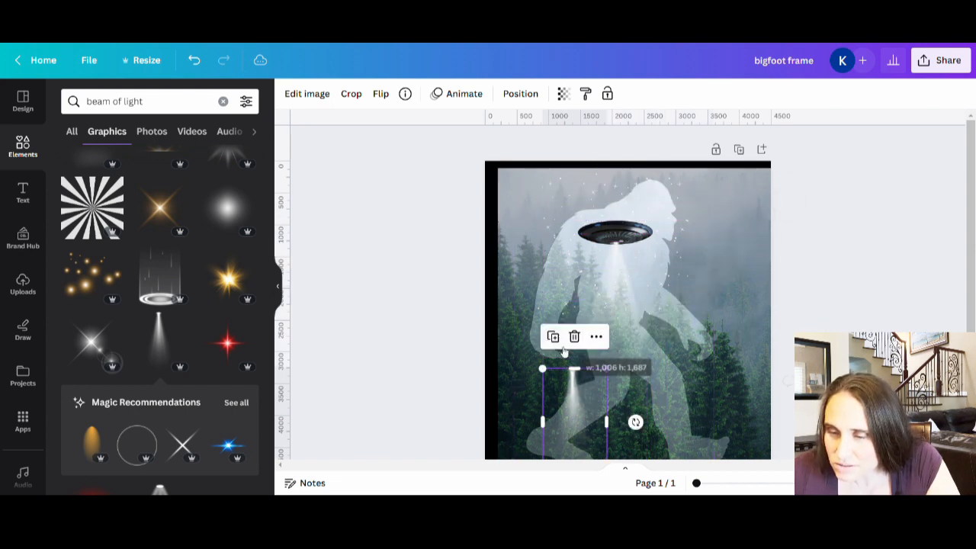
drag(570, 416, 626, 285)
click(777, 292)
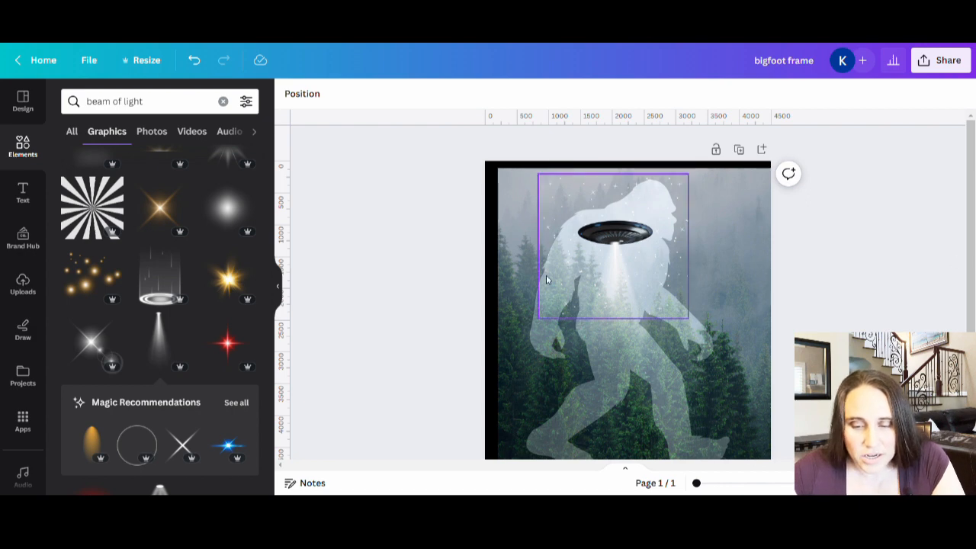
Look through the remaining "beam of light" graphics and the photo results for a glow suited to the beam's end.
scroll(181, 421, down, 3)
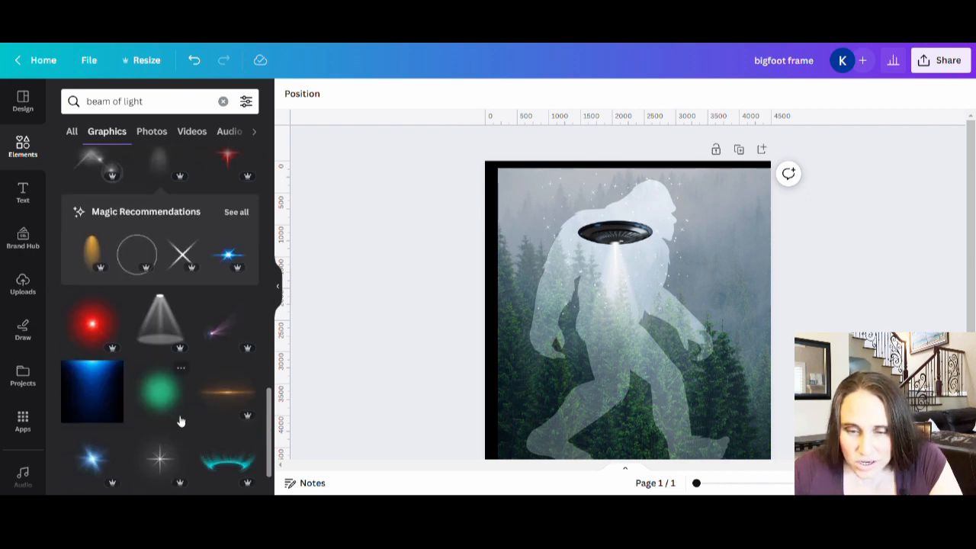
scroll(162, 463, down, 1)
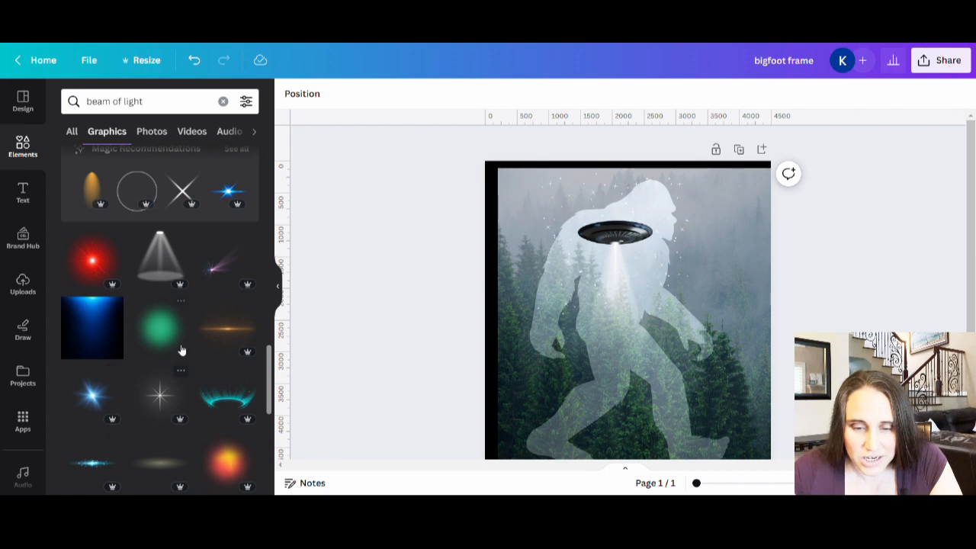
scroll(182, 350, down, 2)
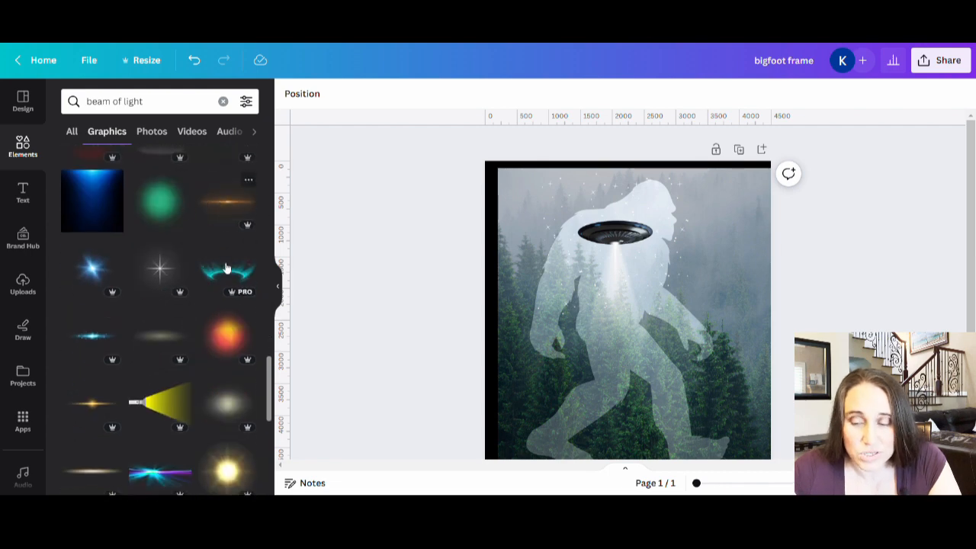
scroll(157, 410, down, 3)
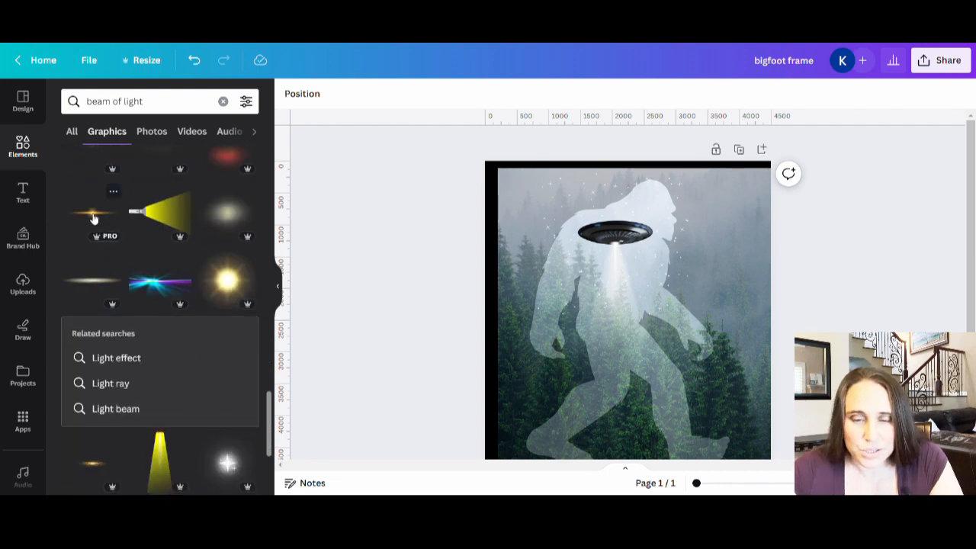
scroll(132, 282, down, 5)
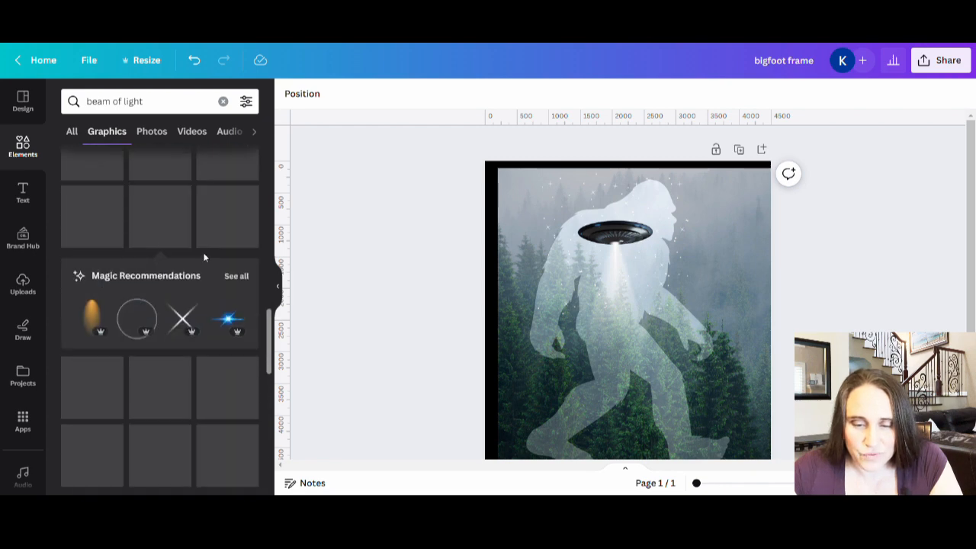
click(156, 133)
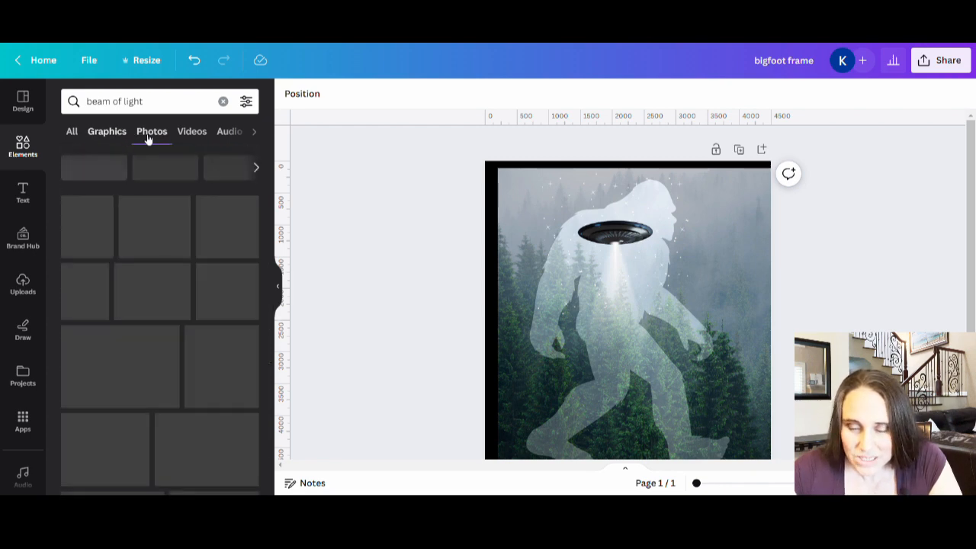
scroll(164, 256, down, 2)
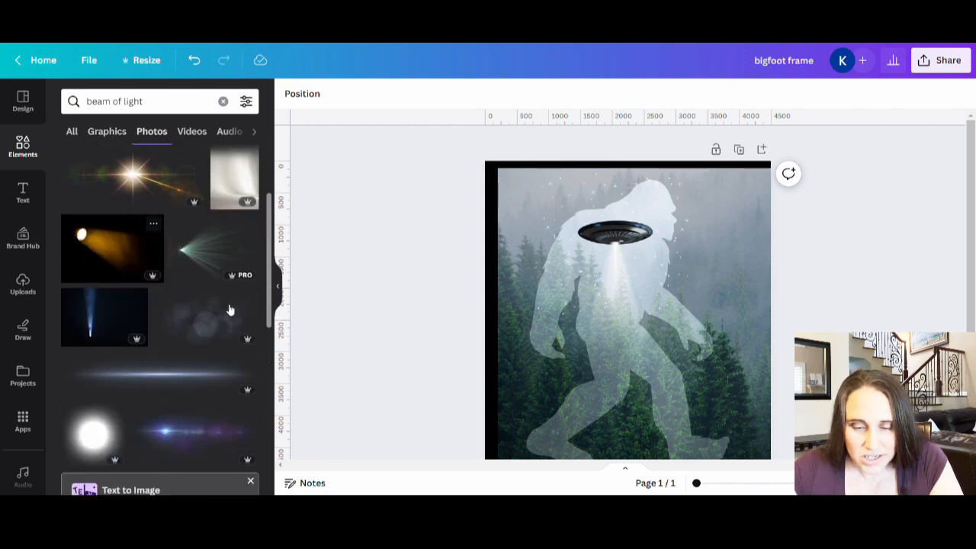
scroll(183, 267, down, 5)
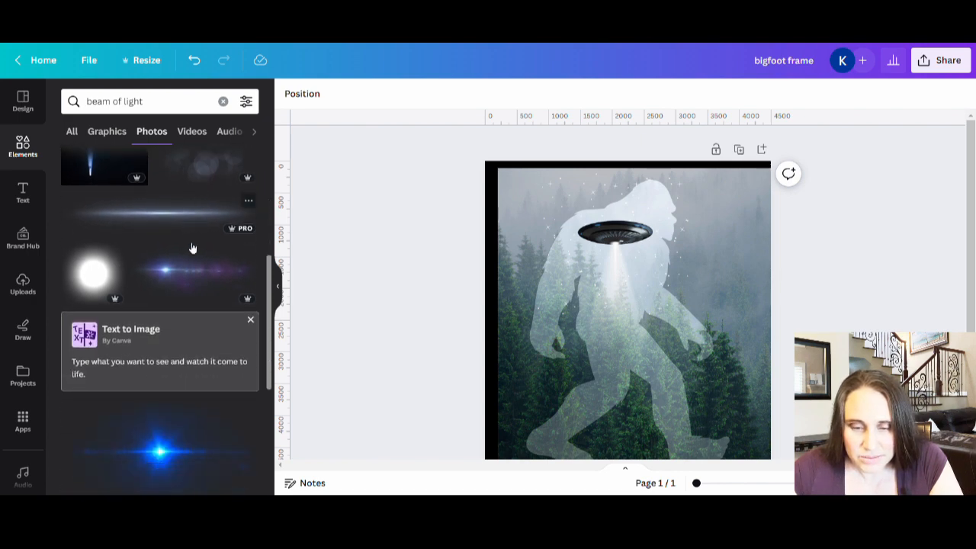
scroll(214, 289, down, 3)
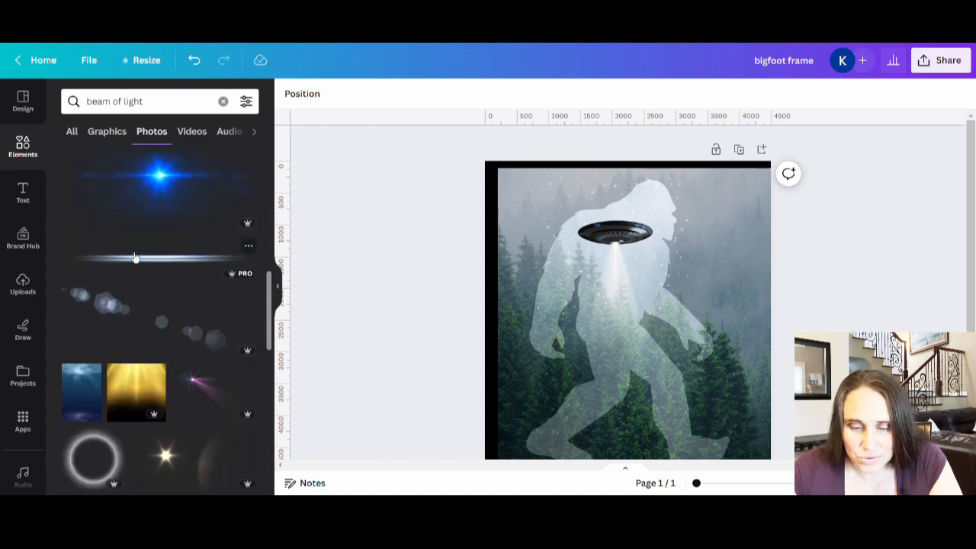
scroll(146, 252, down, 1)
scroll(146, 251, down, 3)
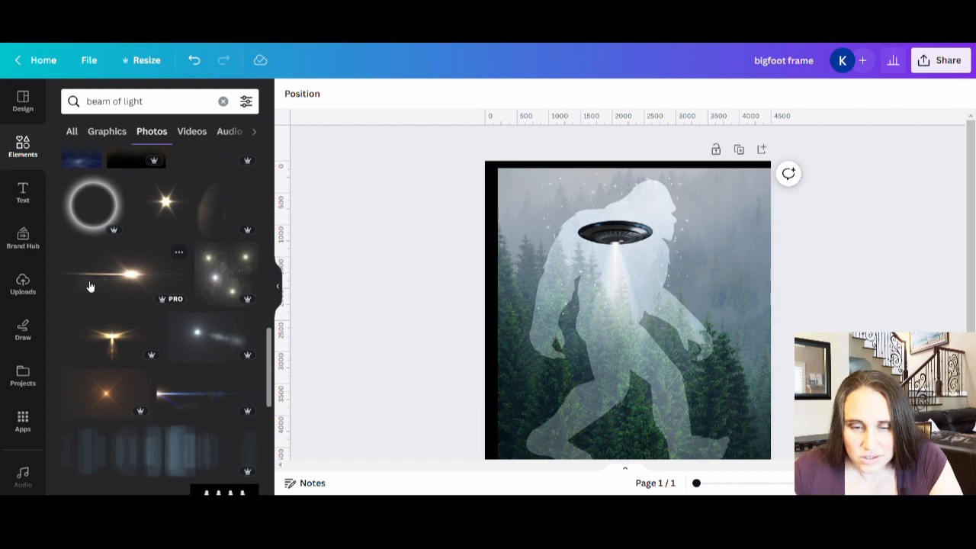
scroll(91, 283, down, 2)
scroll(108, 301, down, 5)
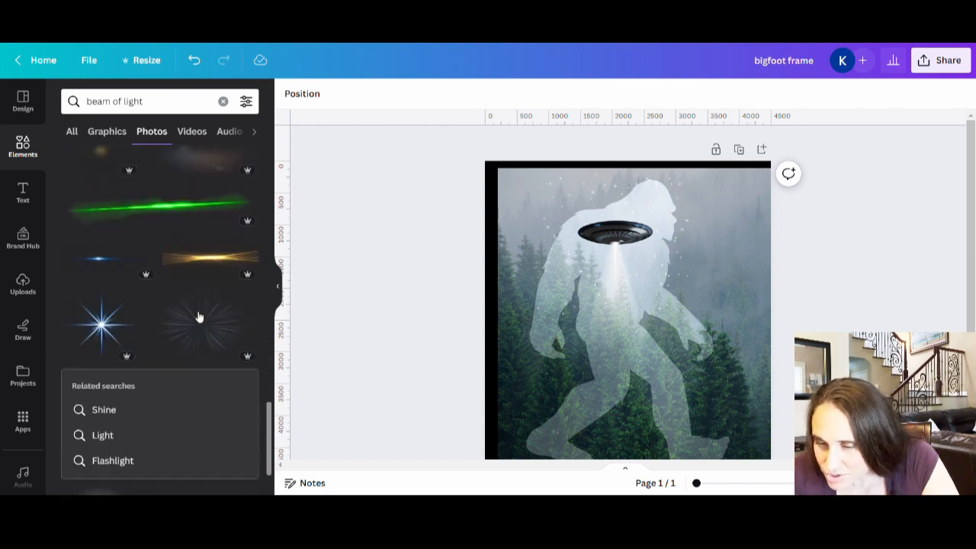
Add the small blue lens flare photo and center it at the lower end of the light beam.
click(106, 258)
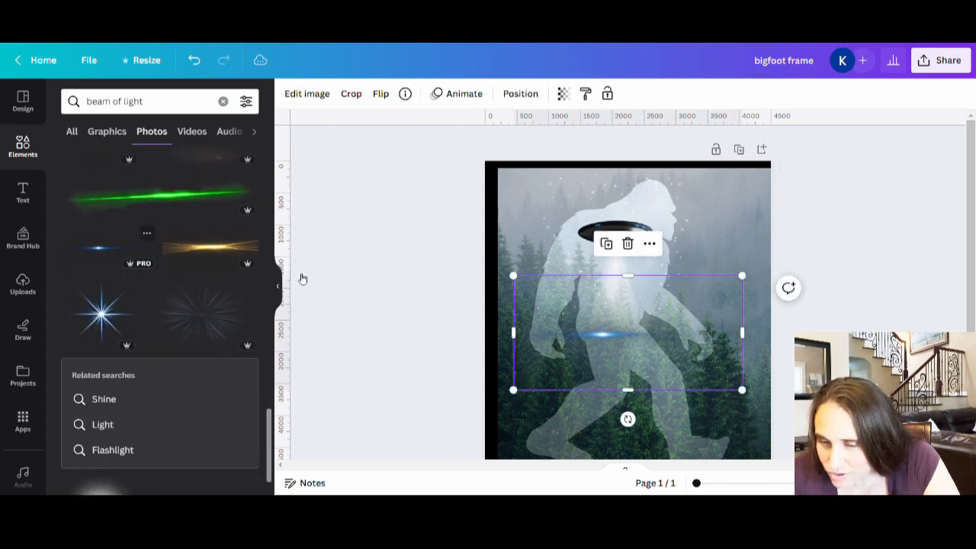
drag(605, 335, 622, 324)
click(853, 318)
key(Escape)
click(835, 321)
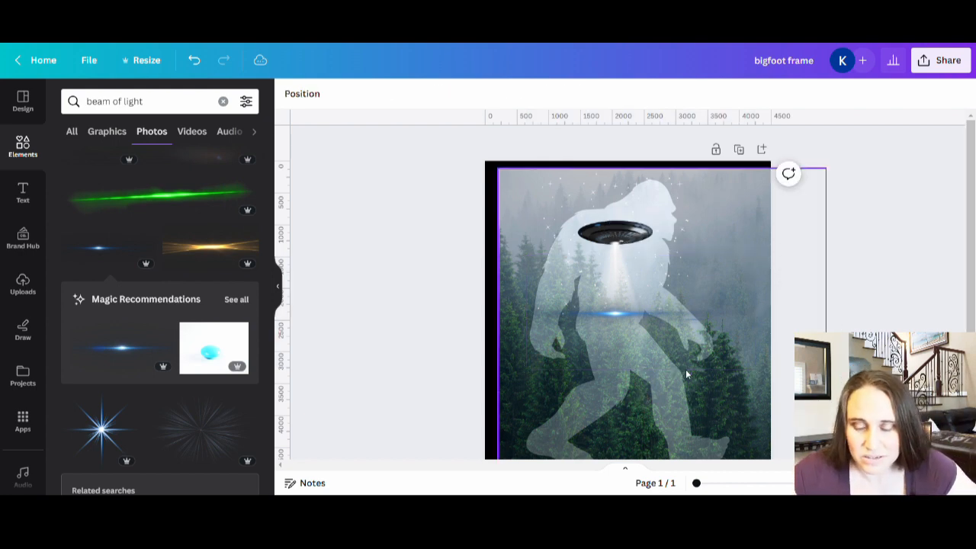
Replace the blue flare with the brighter one from the Magic Recommendations, centered where the beam meets the treetops.
click(128, 353)
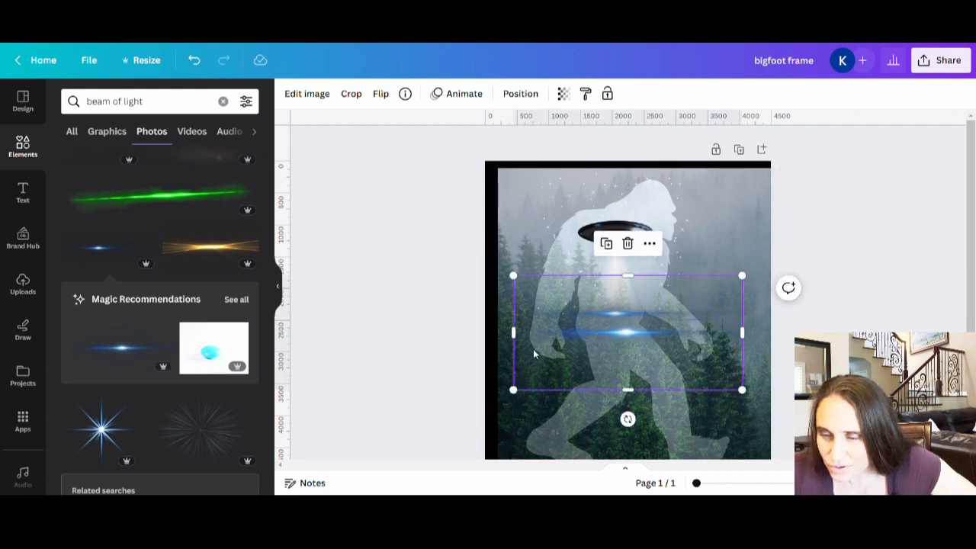
drag(599, 341, 620, 245)
click(320, 318)
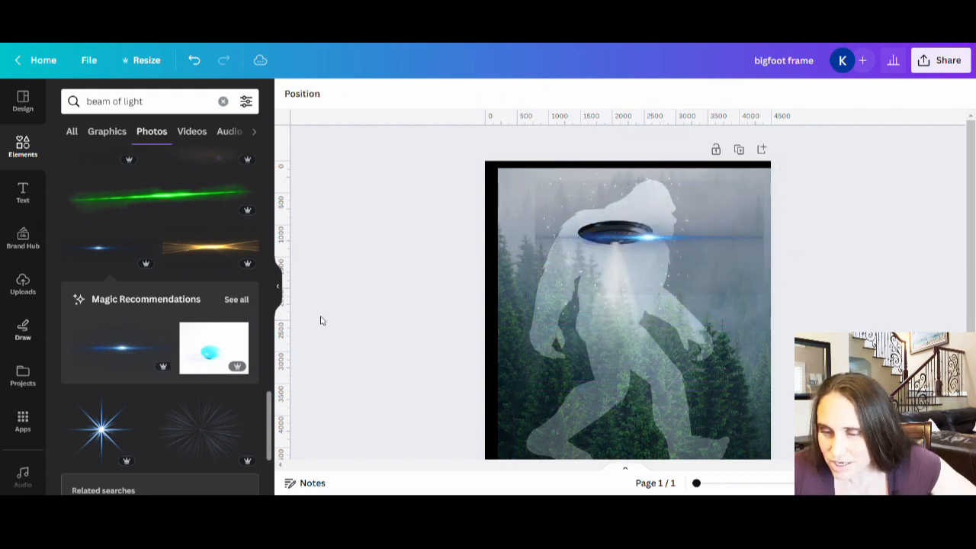
drag(652, 241, 626, 321)
click(884, 326)
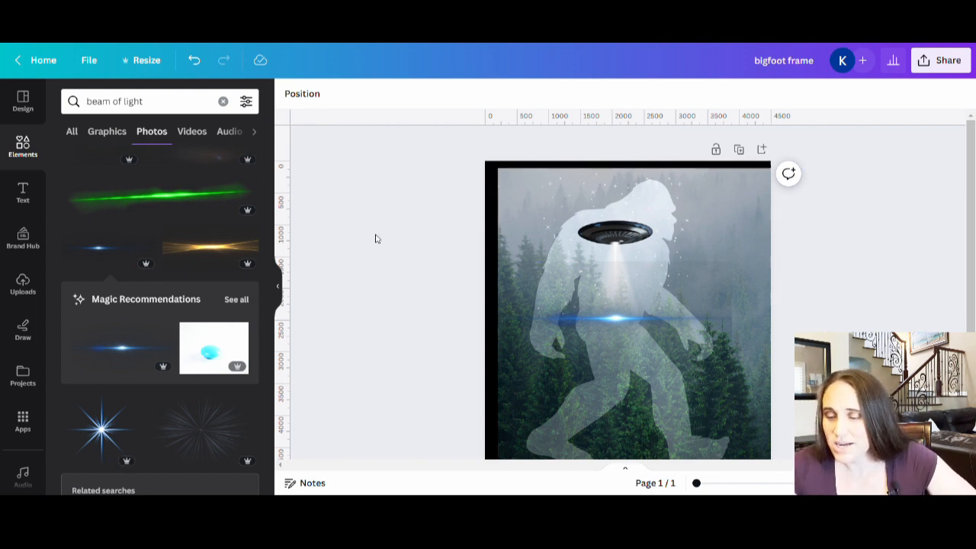
Set the misty forest photo's transparency value to 100 so it fully covers the silhouette.
scroll(877, 290, down, 2)
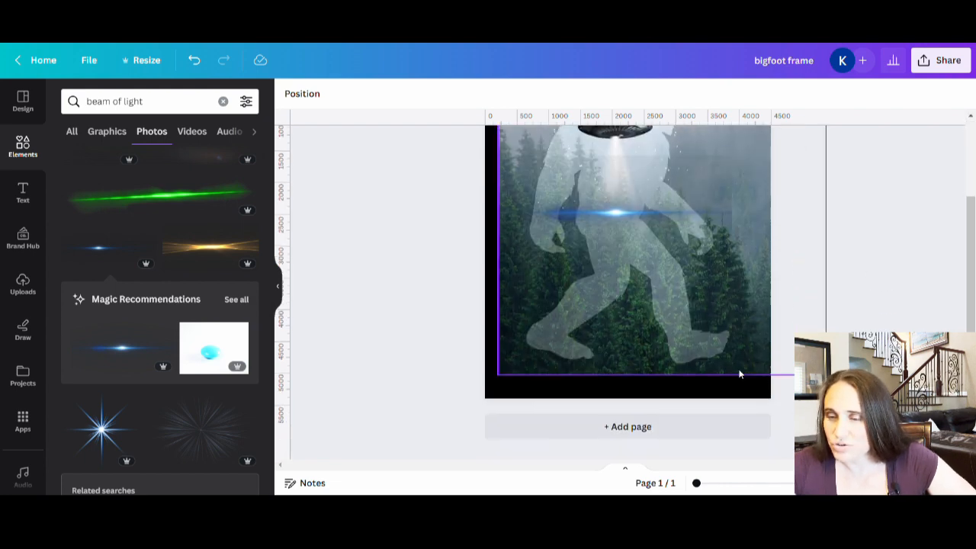
click(628, 312)
scroll(854, 259, up, 2)
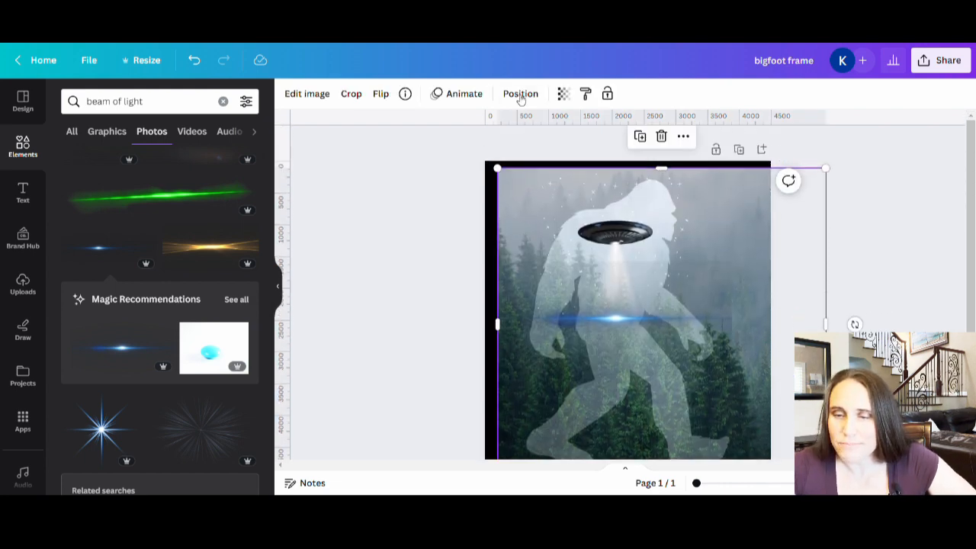
click(809, 244)
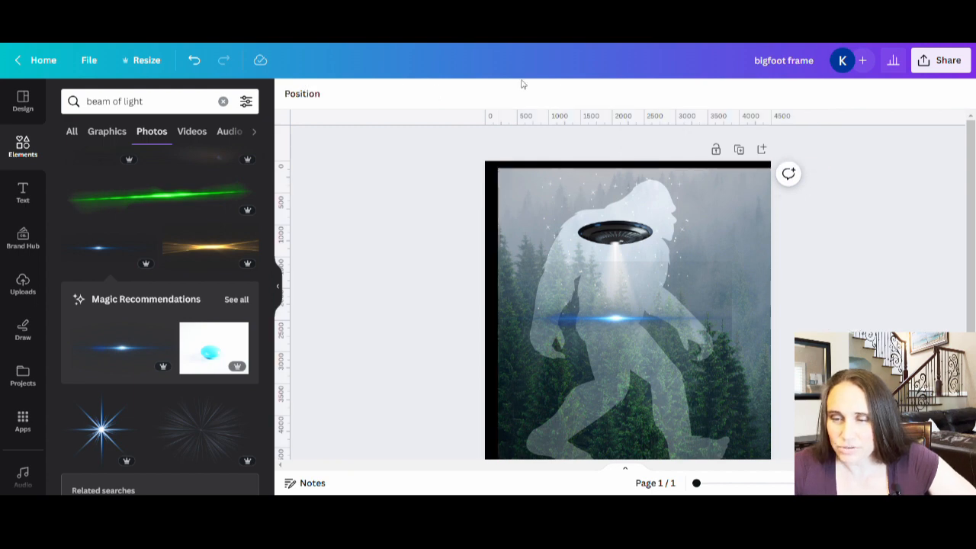
click(763, 256)
click(562, 95)
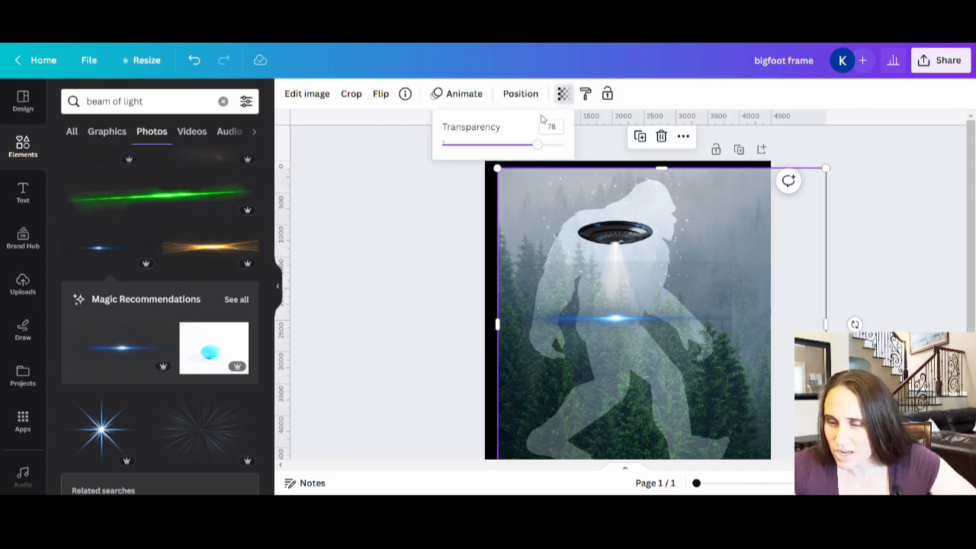
drag(537, 150, 560, 145)
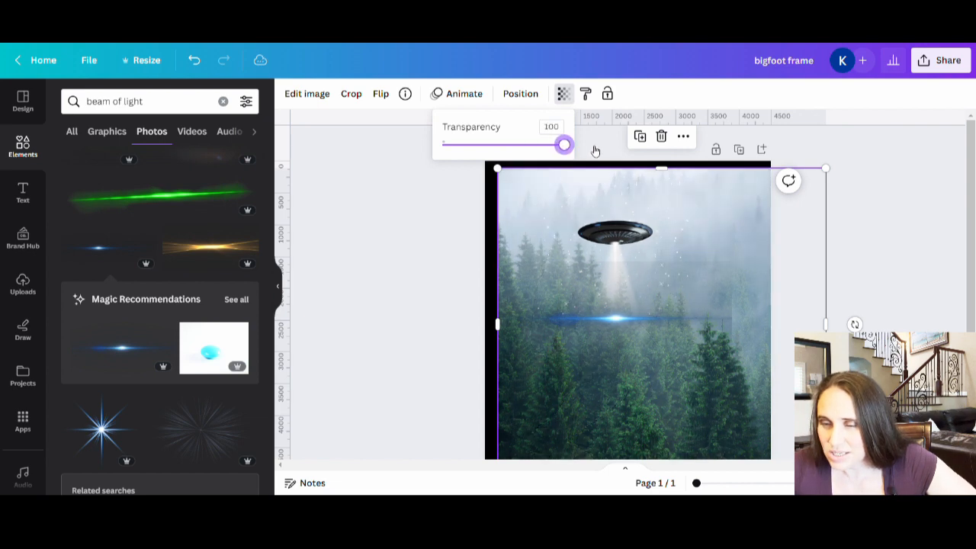
scroll(927, 237, down, 2)
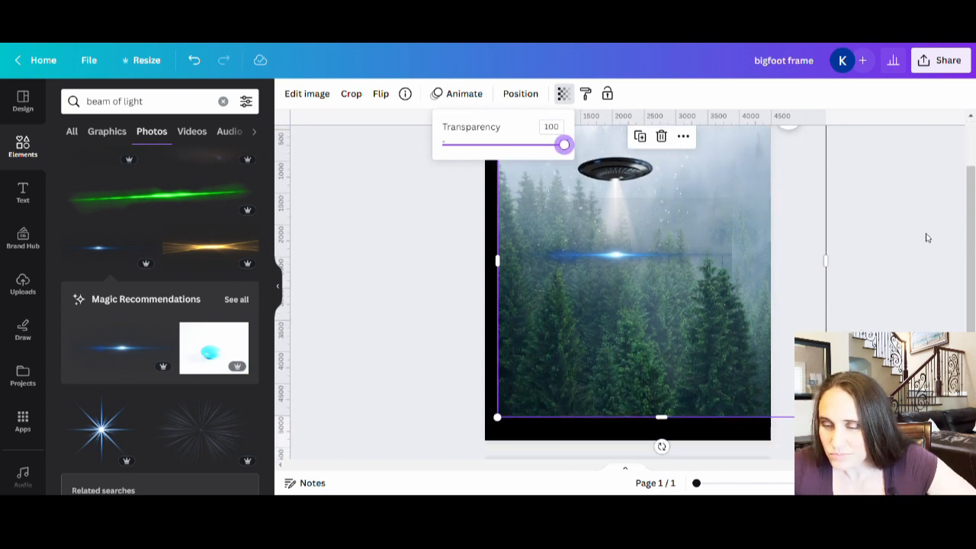
scroll(921, 248, up, 2)
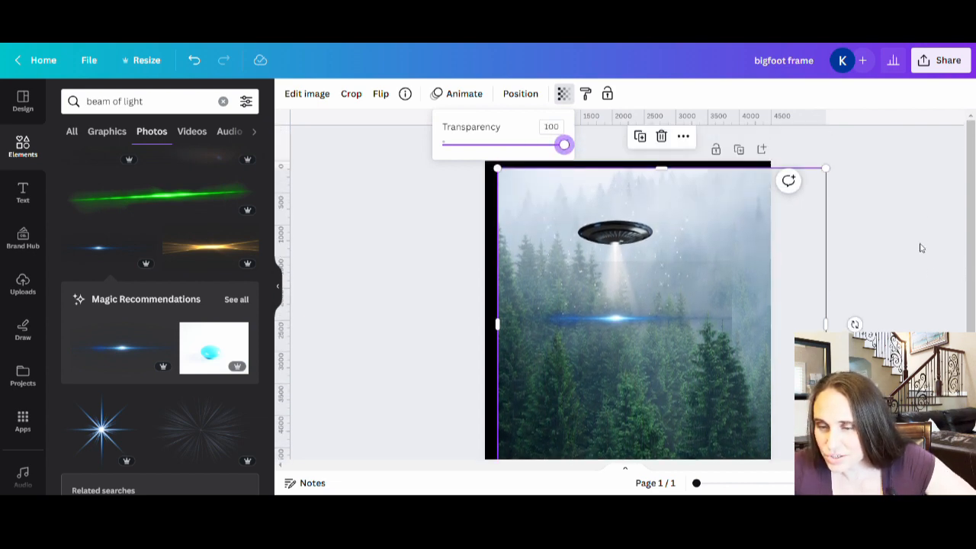
scroll(921, 247, down, 4)
scroll(856, 229, up, 3)
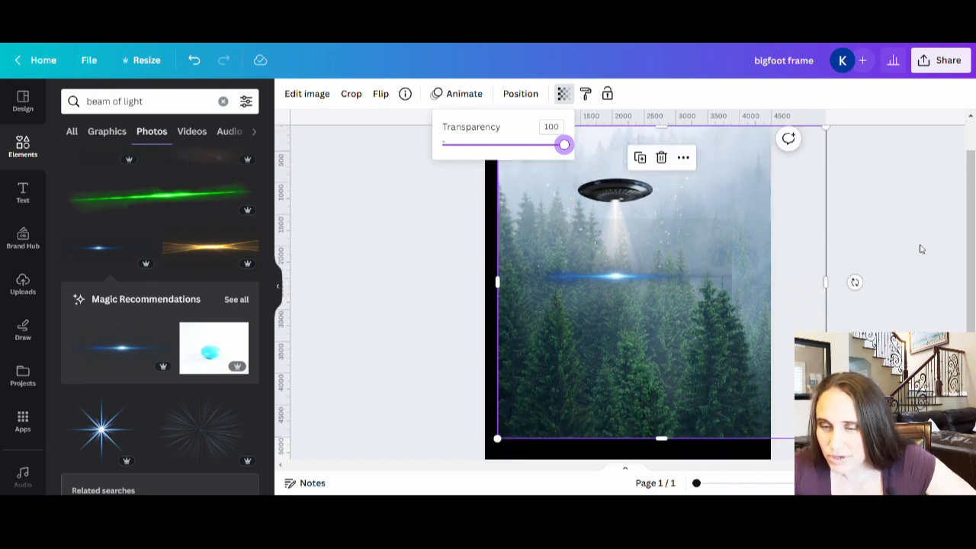
Lower the transparency value of the blue flare slightly to soften its glow at the beam's end.
click(660, 255)
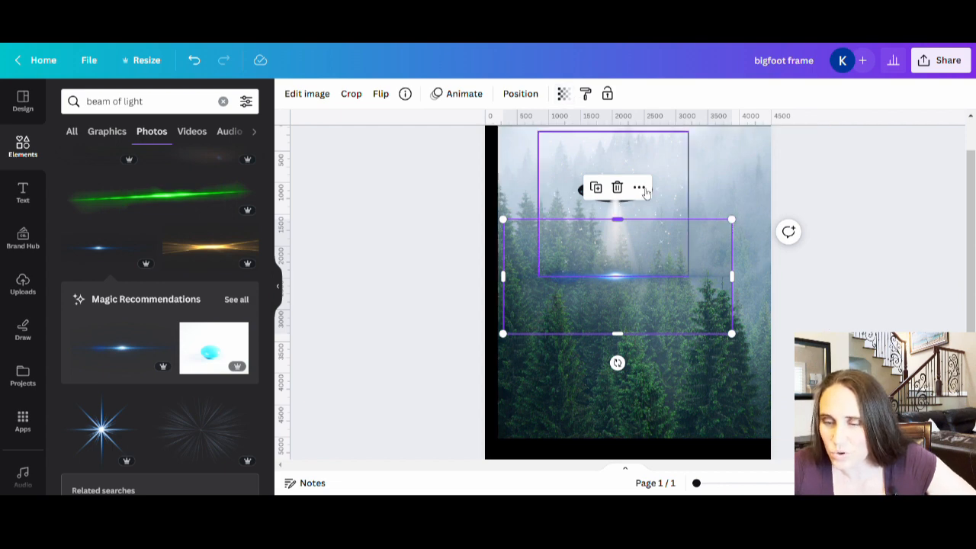
click(563, 96)
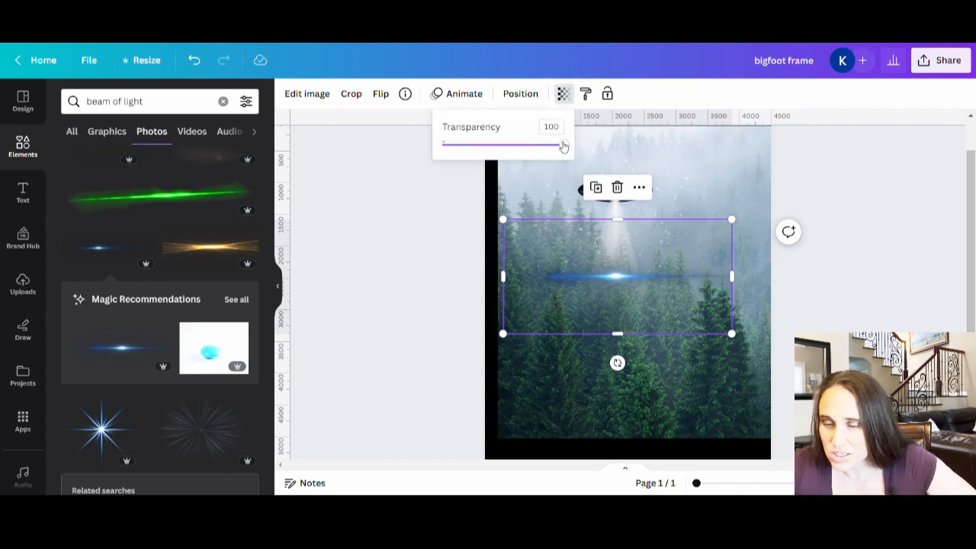
drag(562, 145, 539, 150)
click(360, 305)
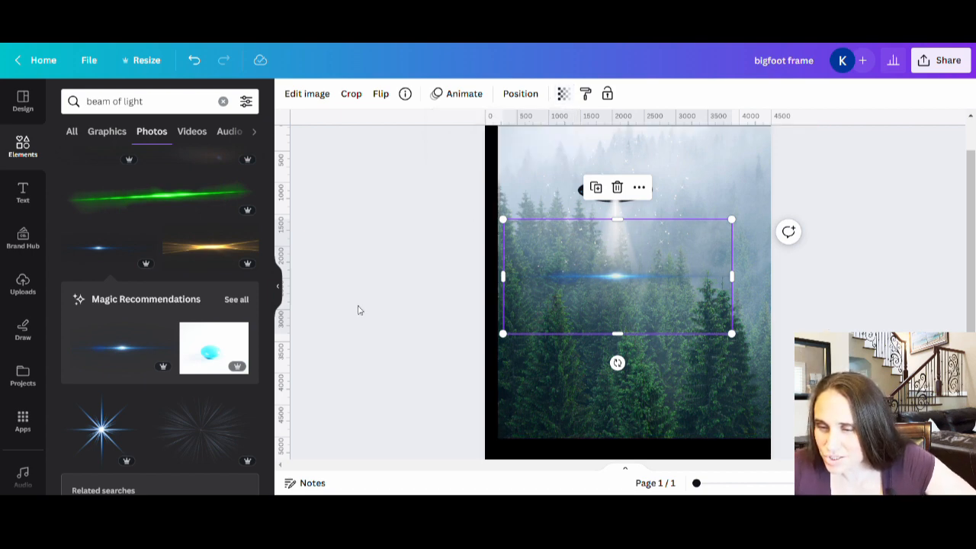
click(359, 306)
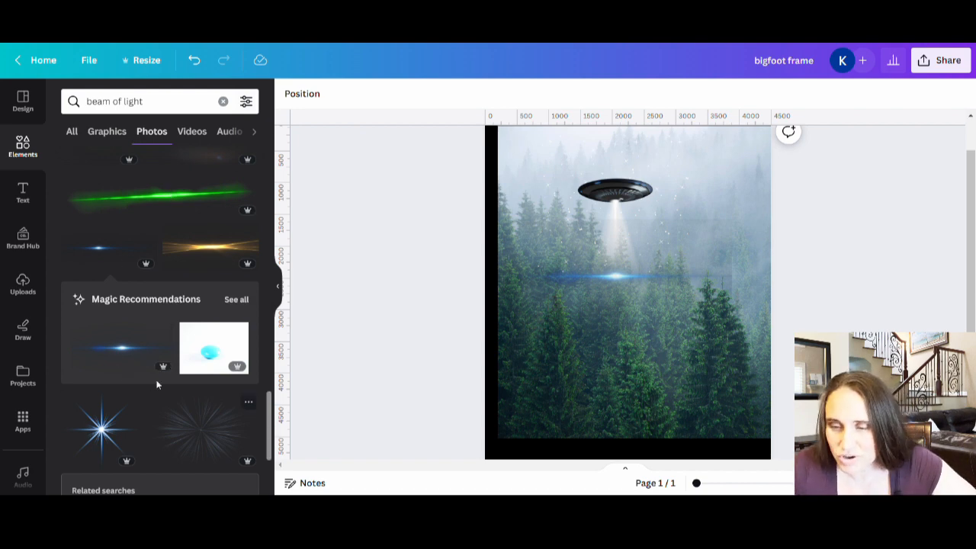
Look through the beam of light graphics for another glow to use at the end of the UFO's beam.
click(111, 134)
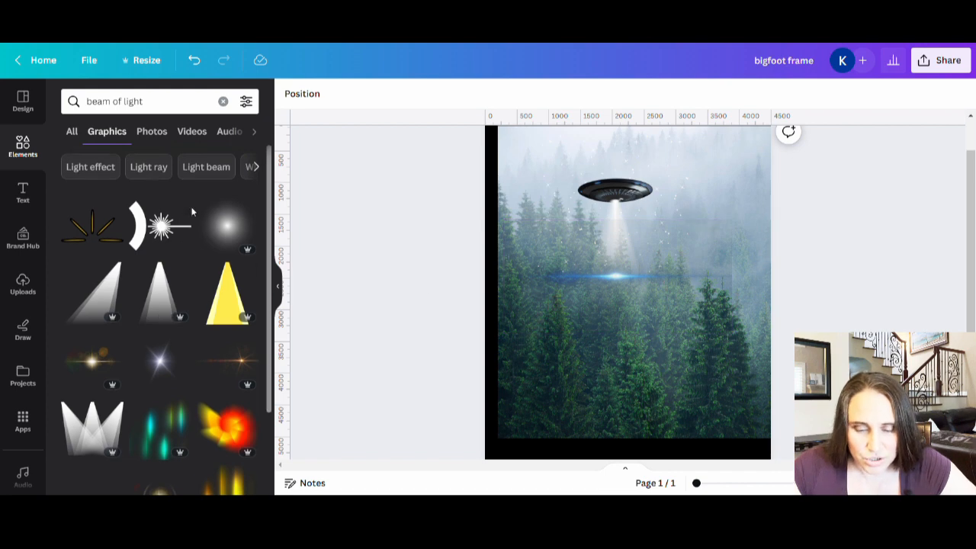
scroll(192, 221, down, 4)
scroll(209, 357, down, 3)
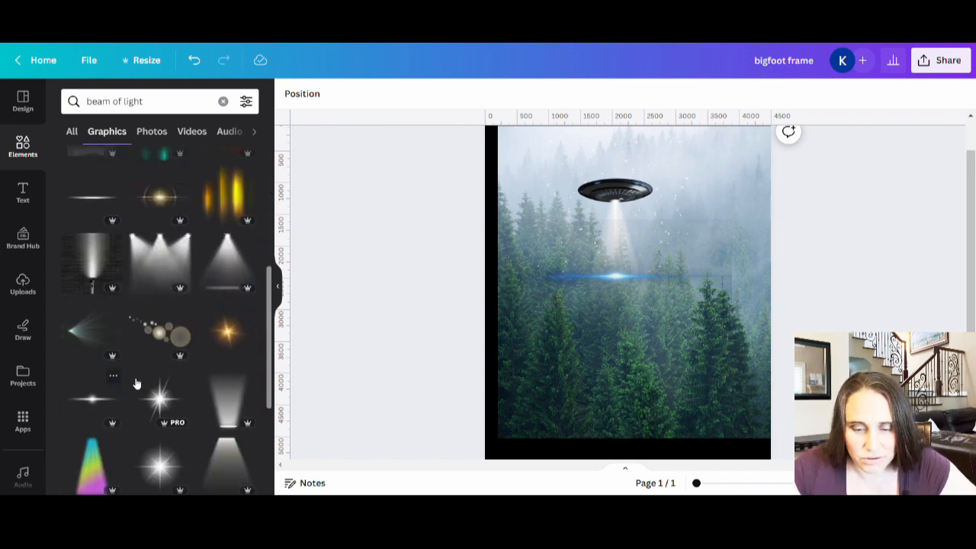
scroll(99, 305, down, 2)
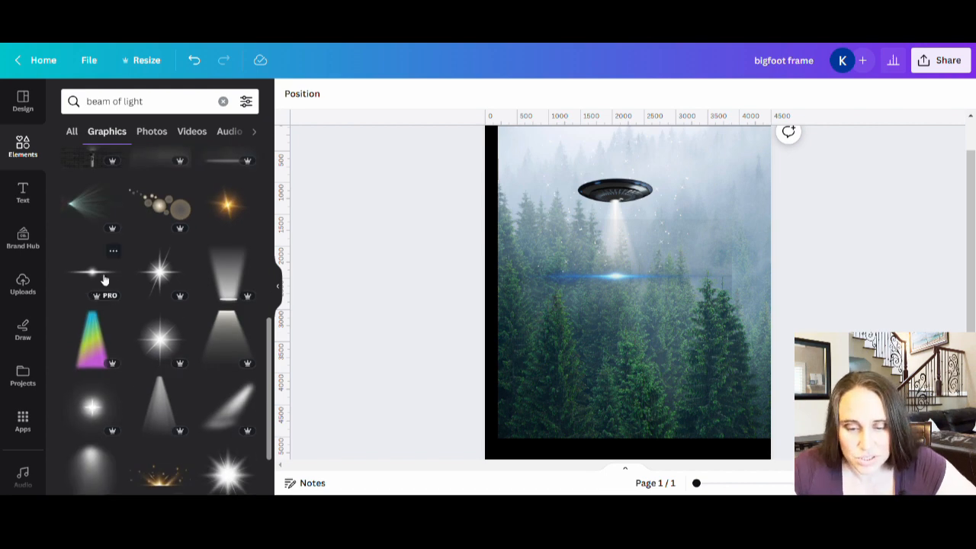
scroll(152, 305, down, 5)
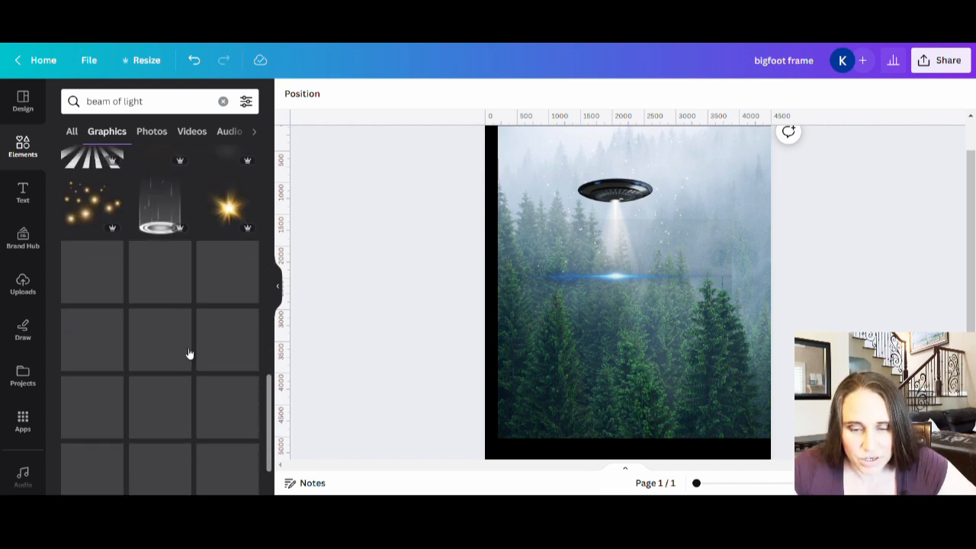
scroll(191, 358, down, 3)
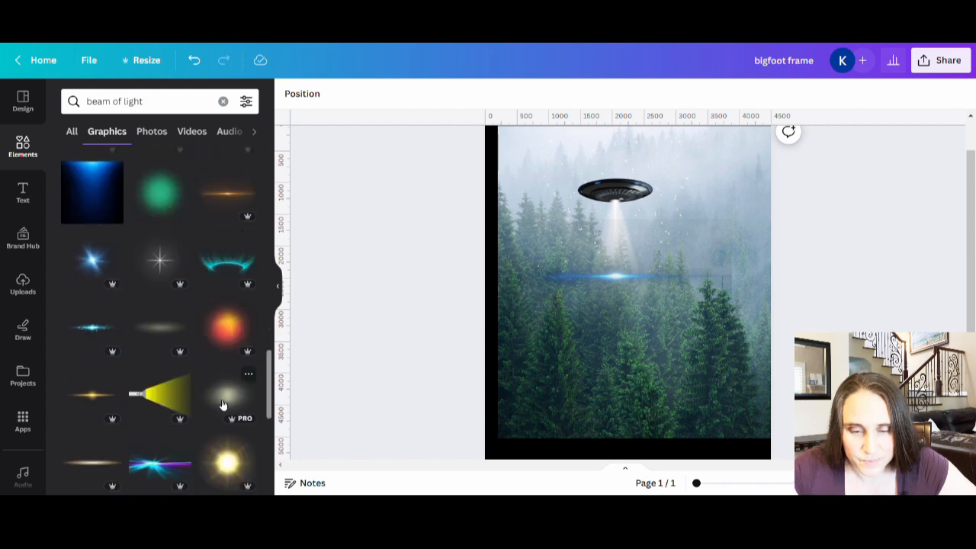
scroll(222, 404, down, 4)
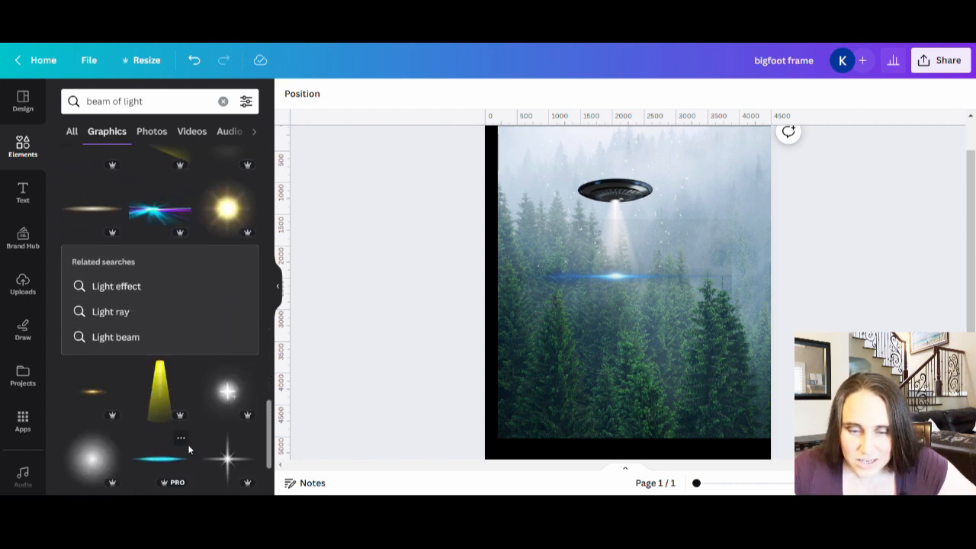
scroll(194, 440, up, 2)
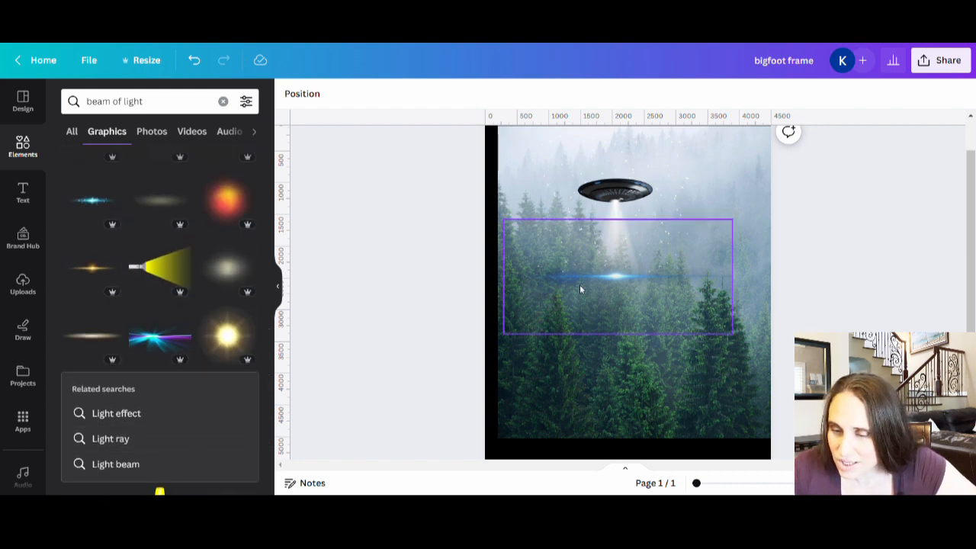
Try the orange lens flare graphic over the treetops and look through further beam of light graphics.
click(95, 274)
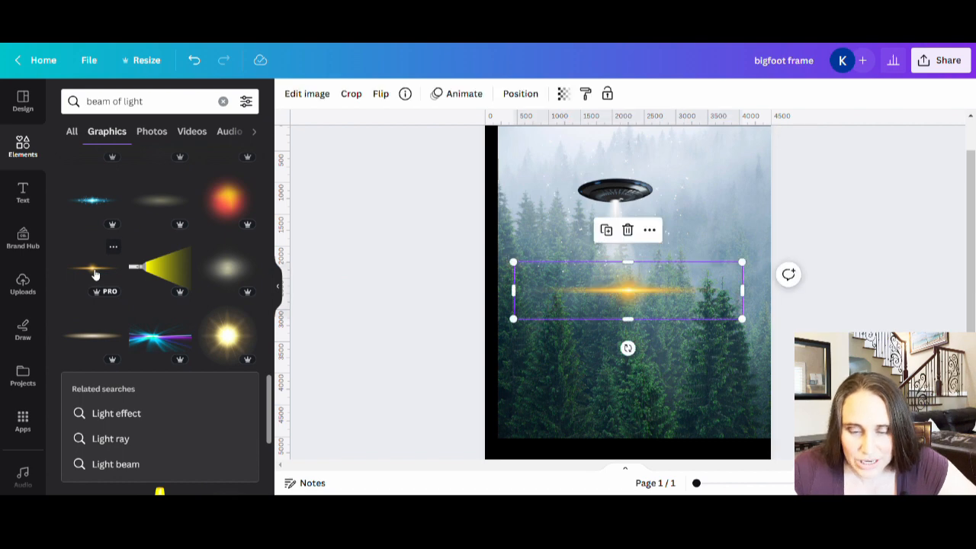
scroll(168, 355, down, 4)
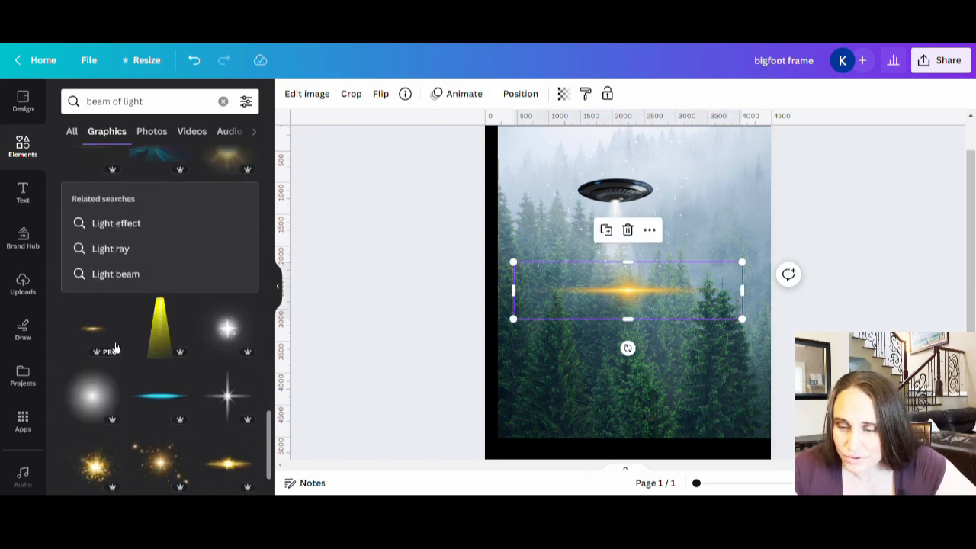
scroll(194, 397, down, 4)
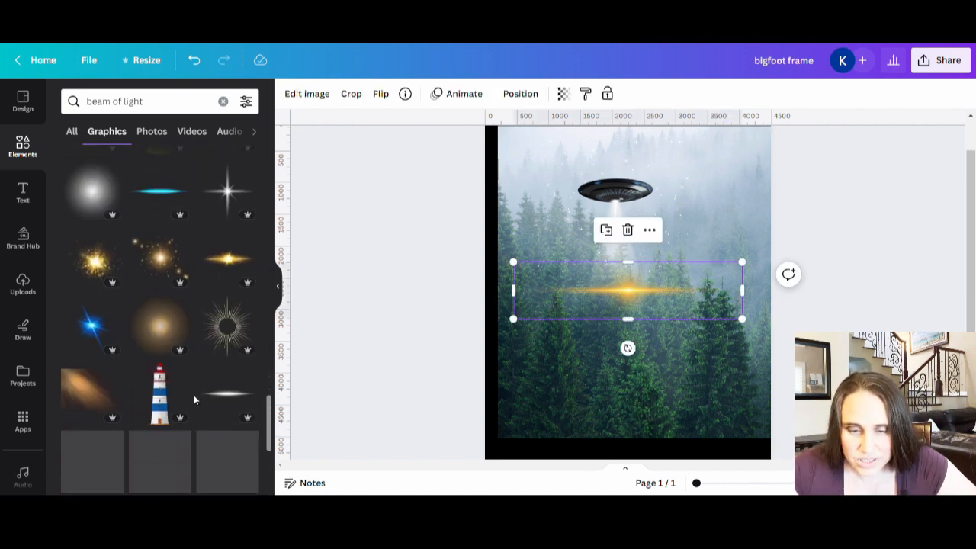
scroll(194, 393, down, 4)
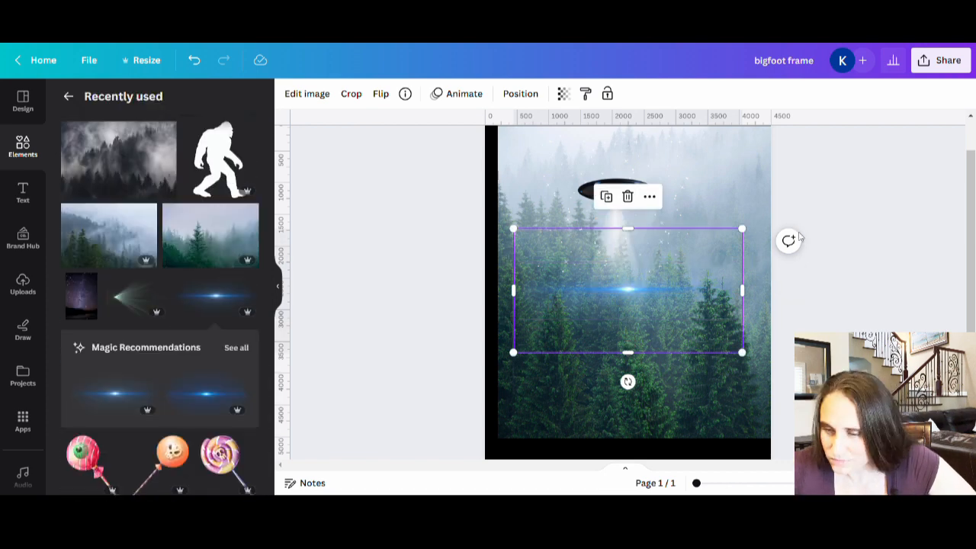
Center the blue flare horizontally beneath the UFO's light beam, just above the treetops.
click(875, 234)
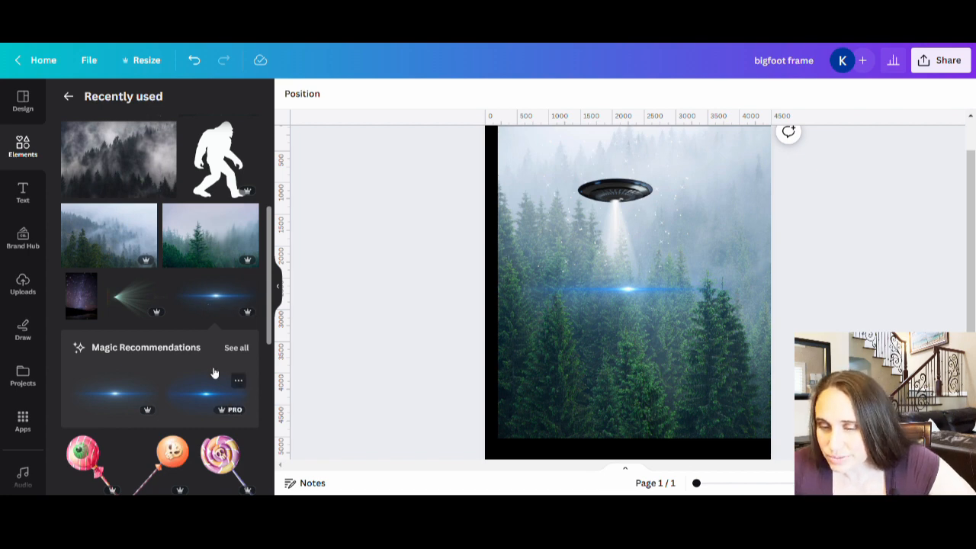
click(68, 97)
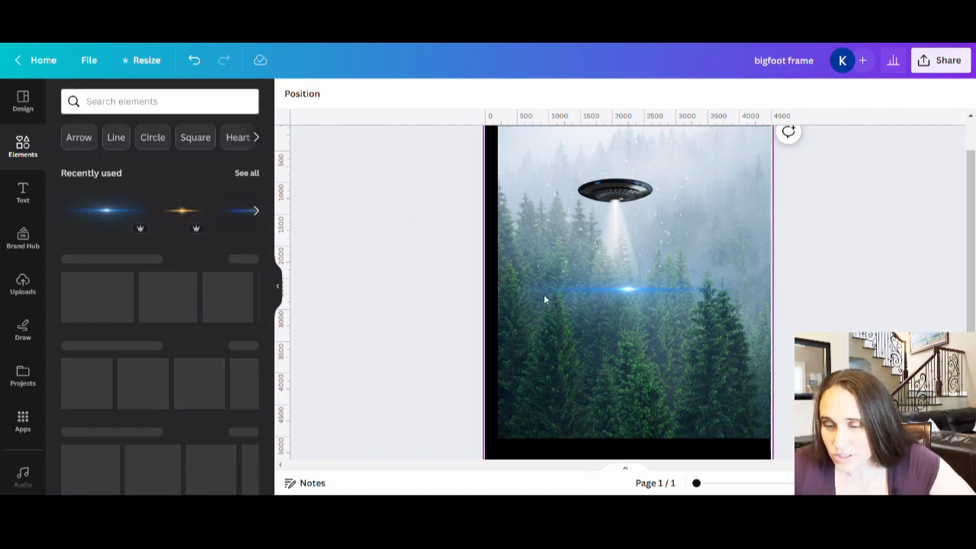
click(629, 291)
drag(629, 292, 625, 293)
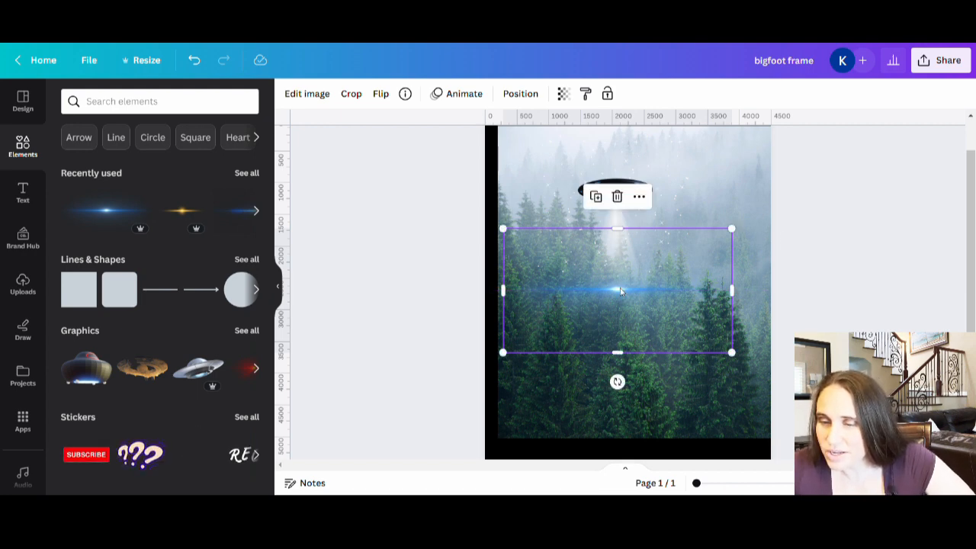
click(905, 267)
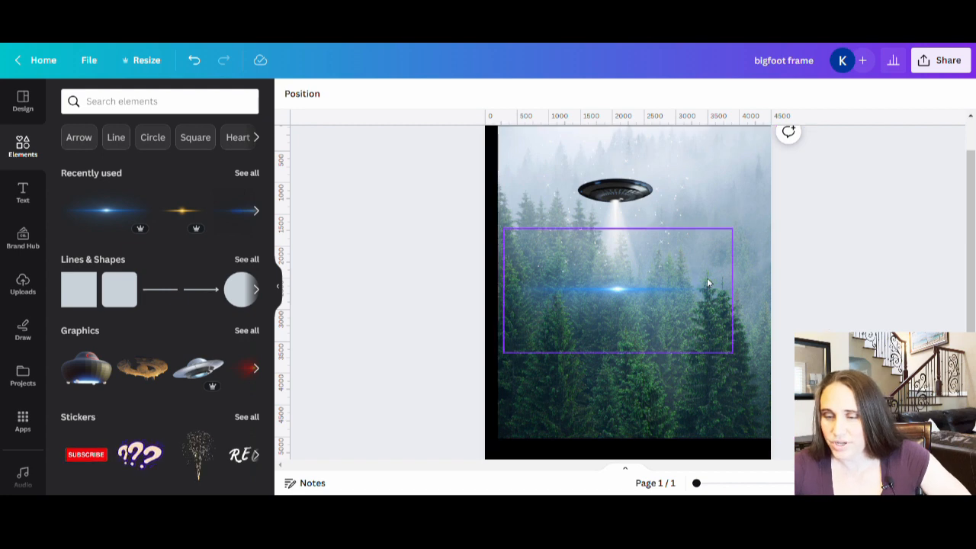
Reposition the star overlay up and to the right so its stars scatter around the UFO.
scroll(927, 261, up, 2)
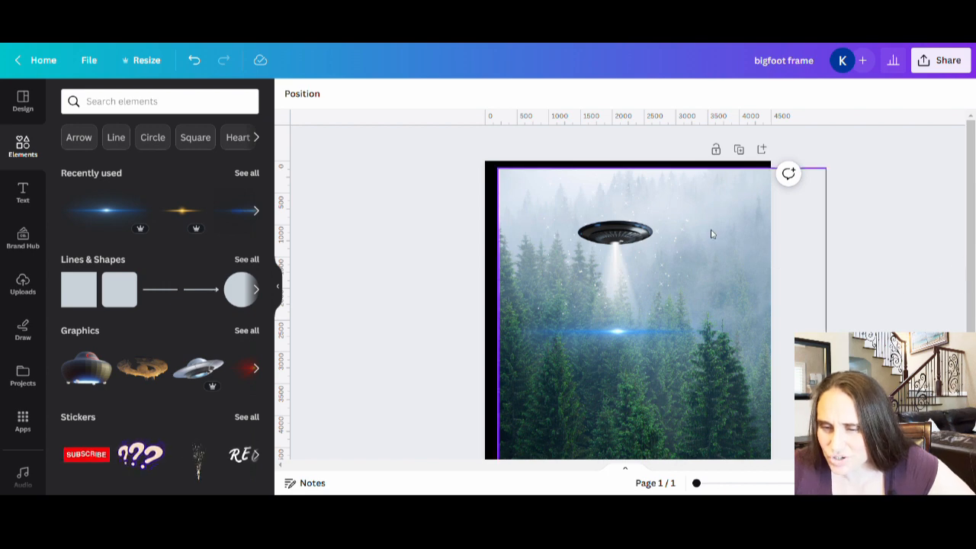
click(670, 237)
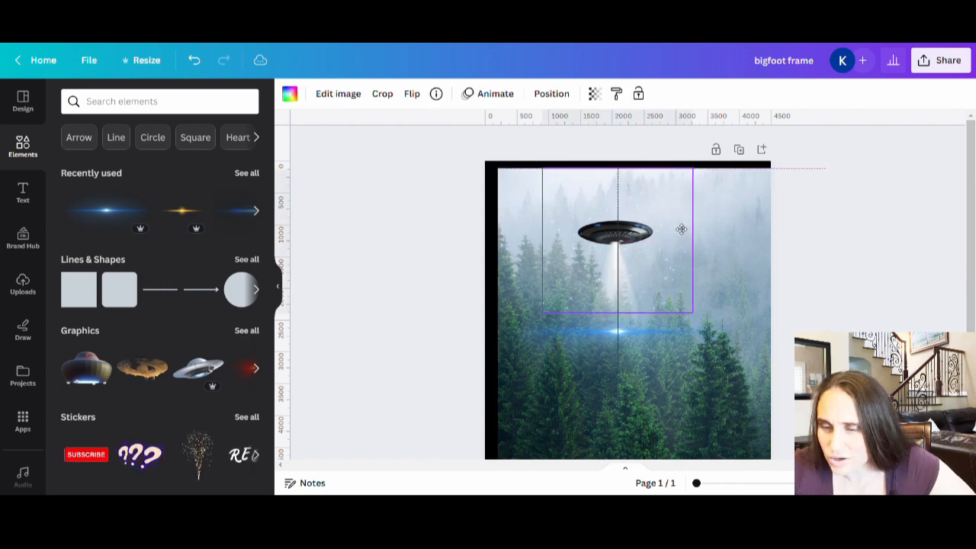
drag(680, 226, 698, 271)
drag(666, 209, 686, 207)
click(822, 272)
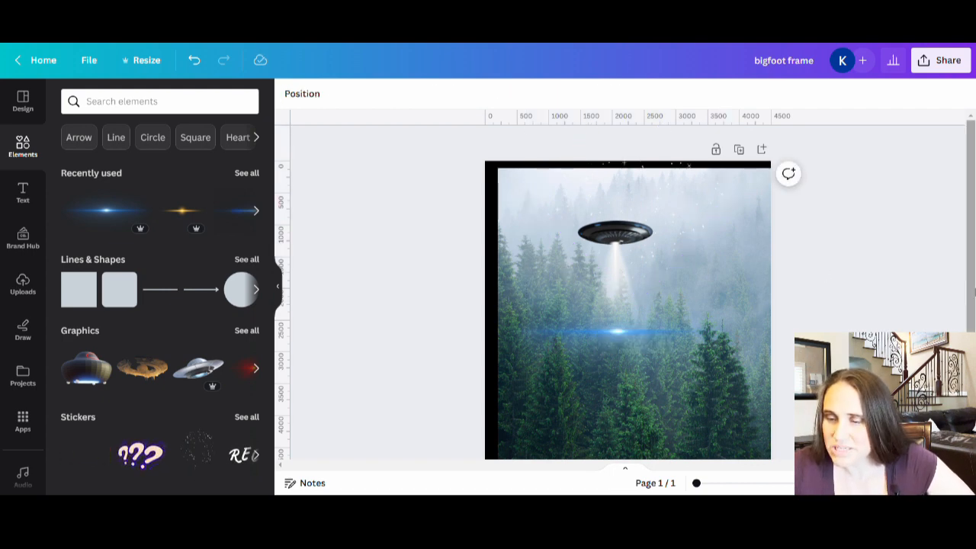
Lower the forest photo's transparency value to 82 to check the scene against the bigfoot silhouette, and restore it to 100.
click(724, 285)
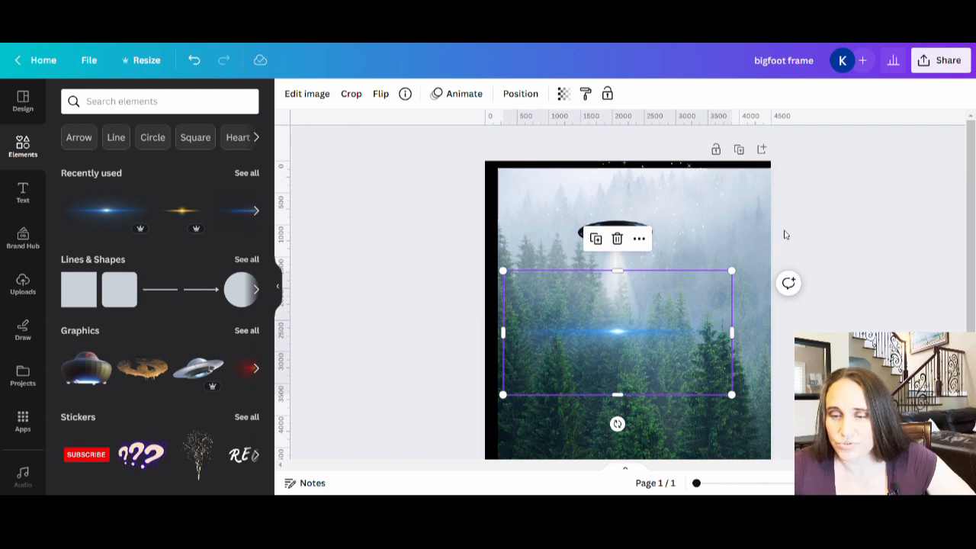
click(806, 223)
click(806, 223)
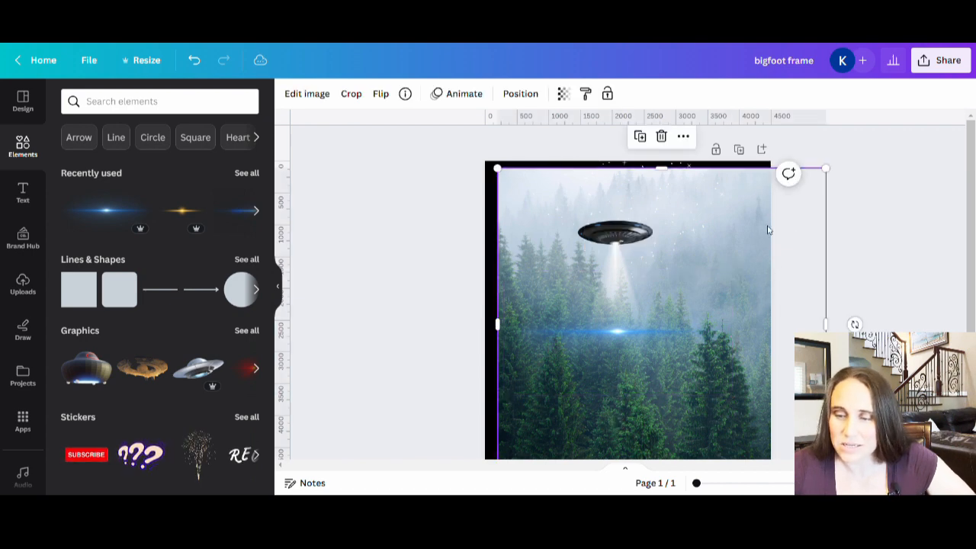
click(563, 93)
drag(565, 149, 546, 151)
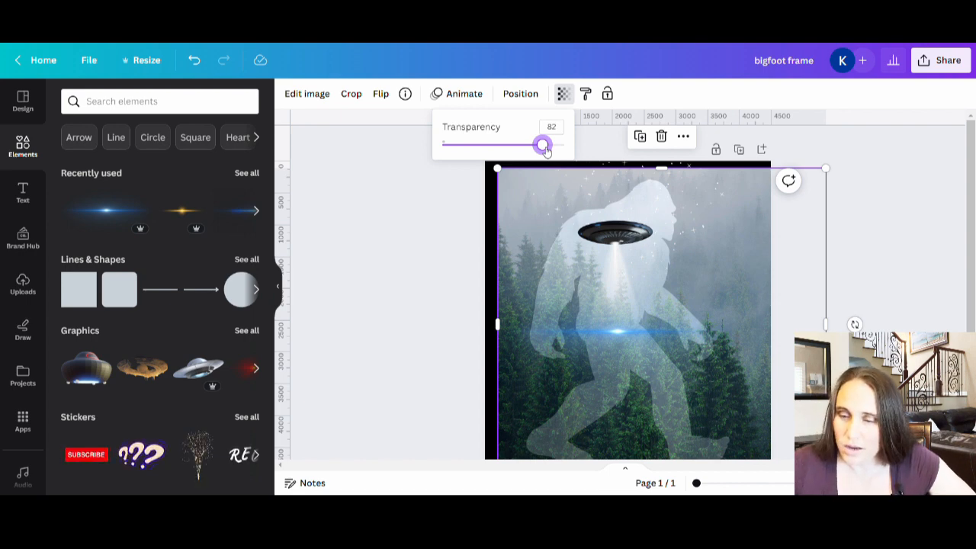
drag(545, 150, 579, 150)
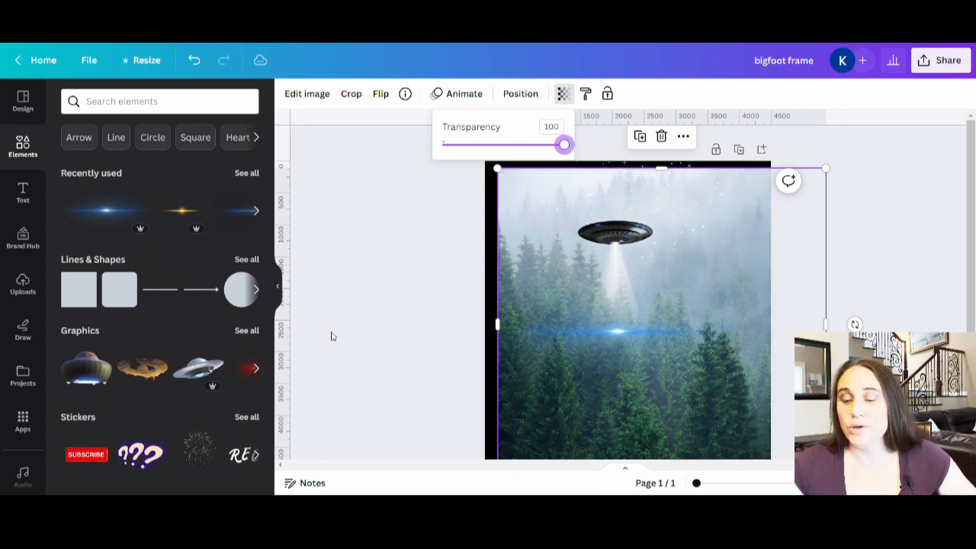
click(385, 328)
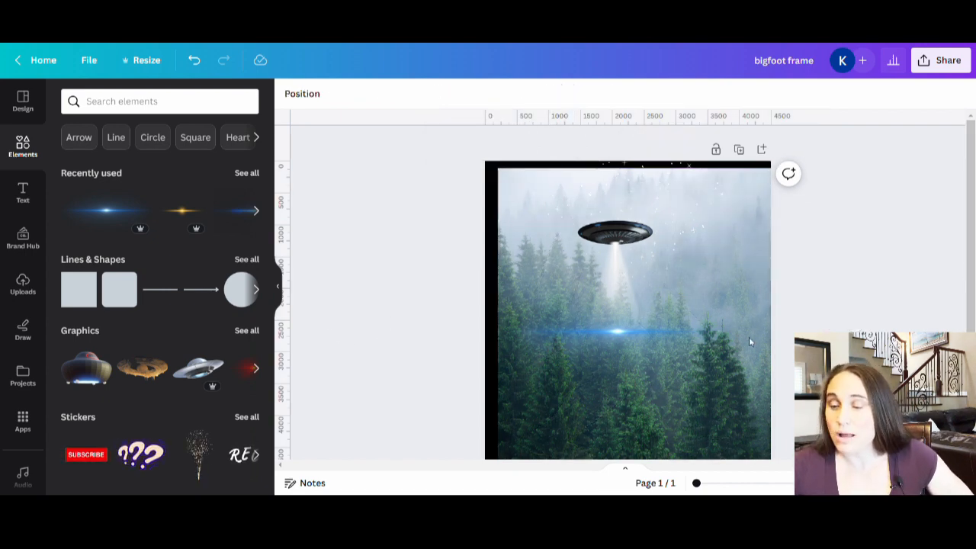
Rename the design as "UFO mask".
scroll(610, 305, down, 1)
scroll(806, 323, up, 2)
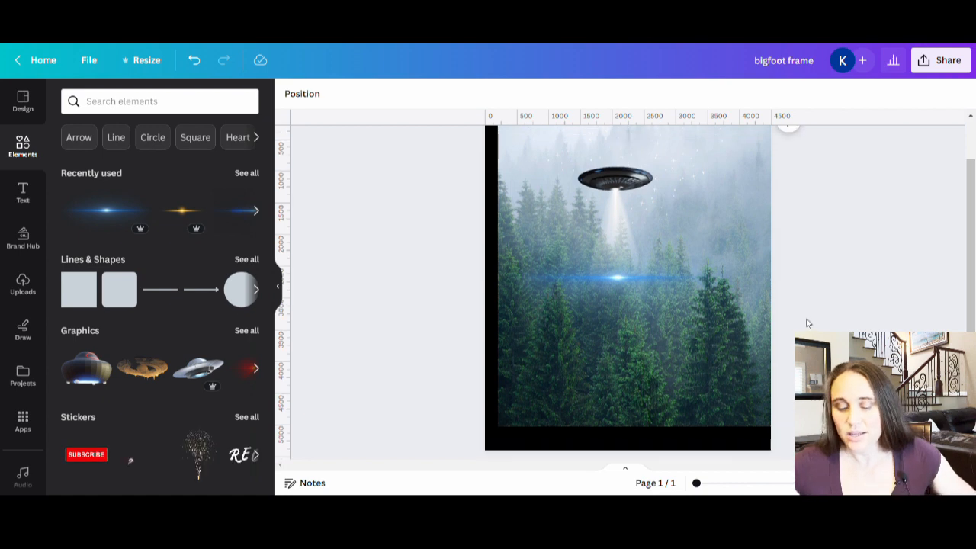
click(753, 69)
text(UFO mask)
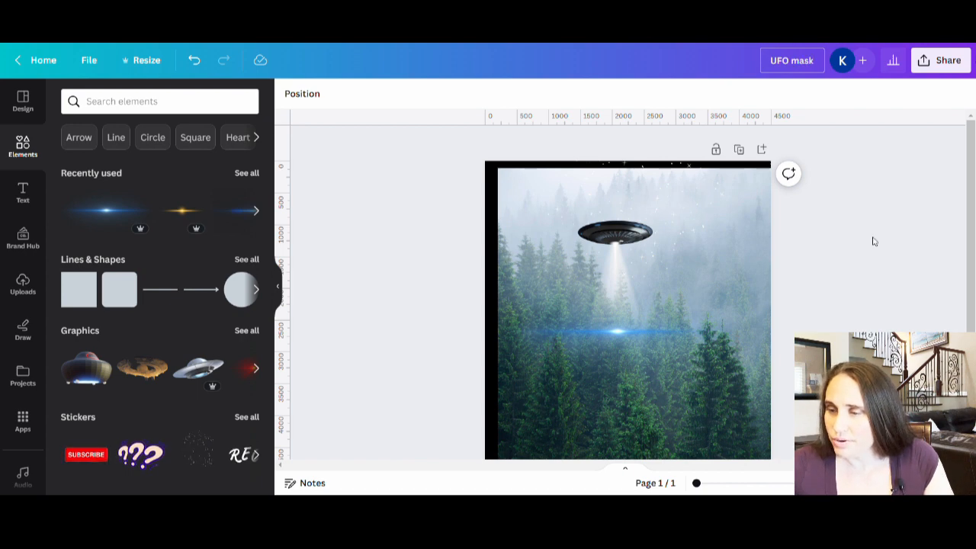
click(928, 212)
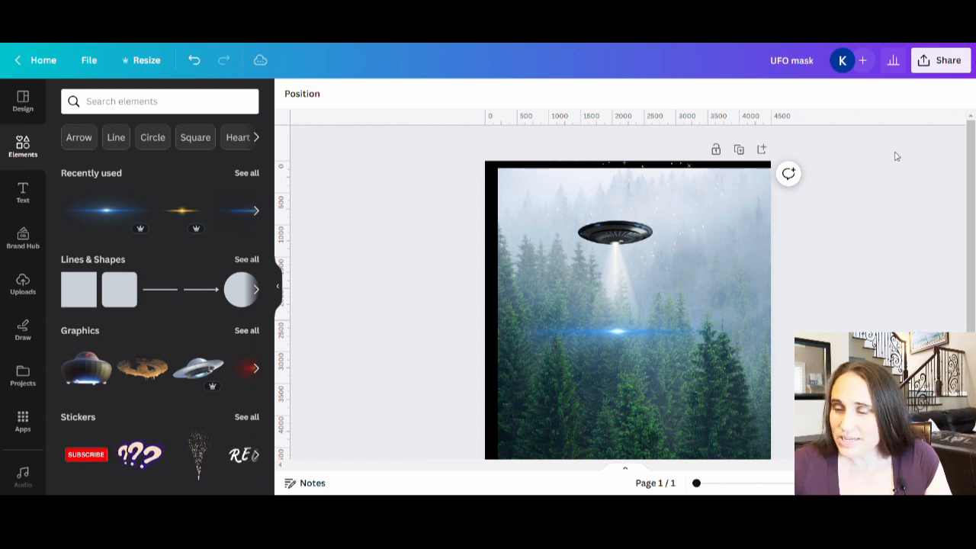
Download the UFO mask design as a PNG at size 1 (4,500 × 5,400 px) without a transparent background.
click(949, 64)
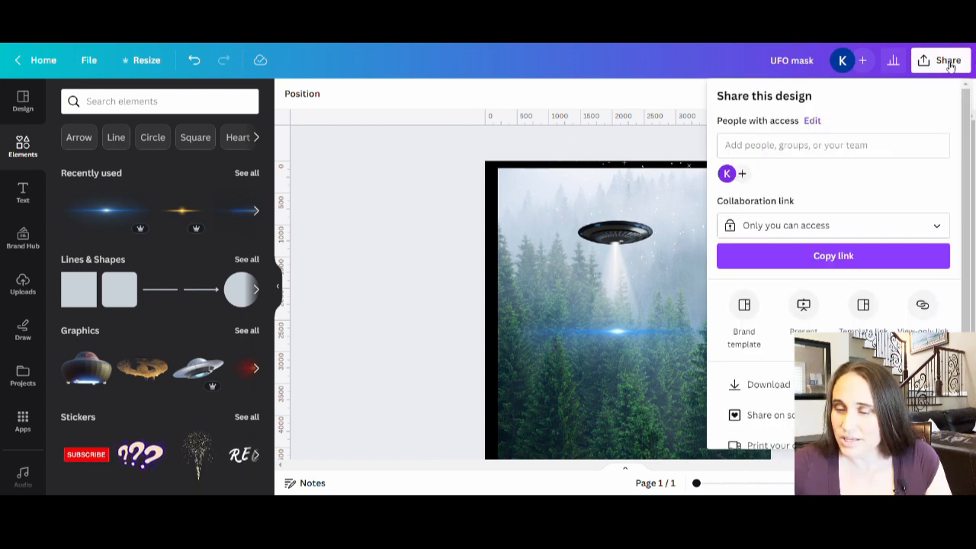
click(772, 384)
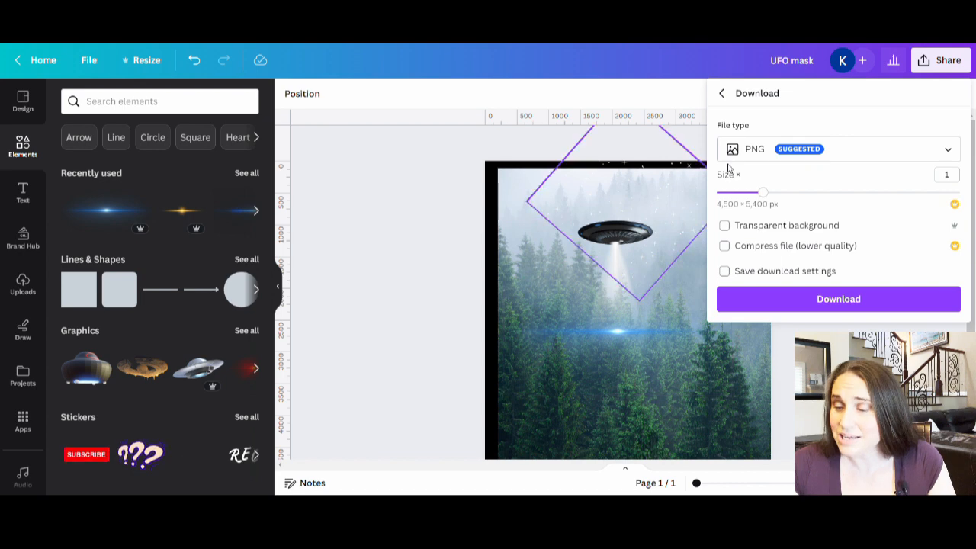
click(849, 301)
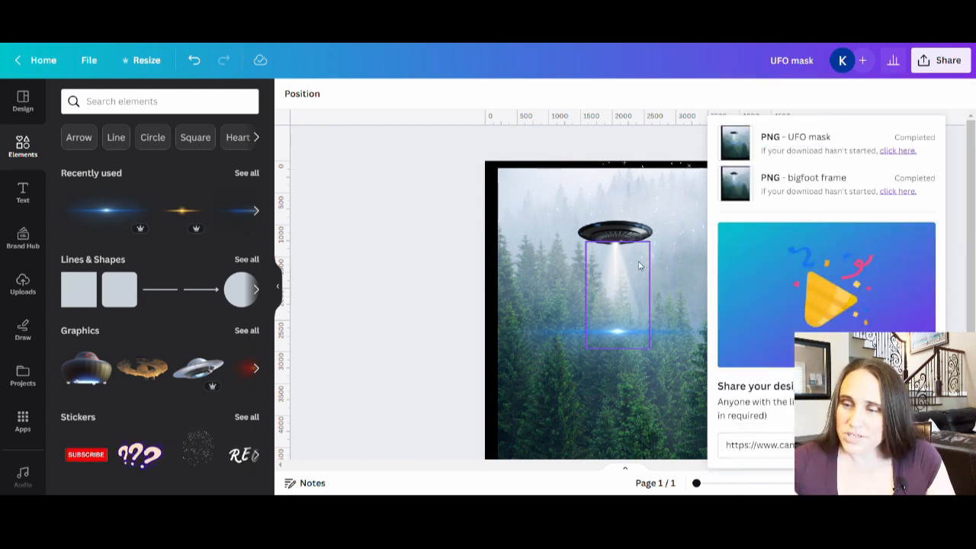
click(391, 316)
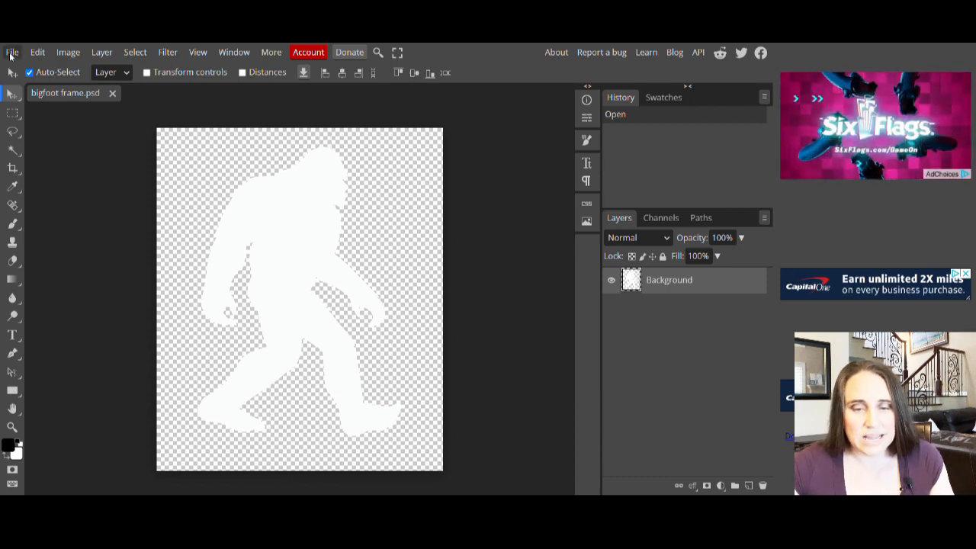
In Photopea, place the UFO mask image above the bigfoot silhouette and apply it as a clipping mask.
click(12, 53)
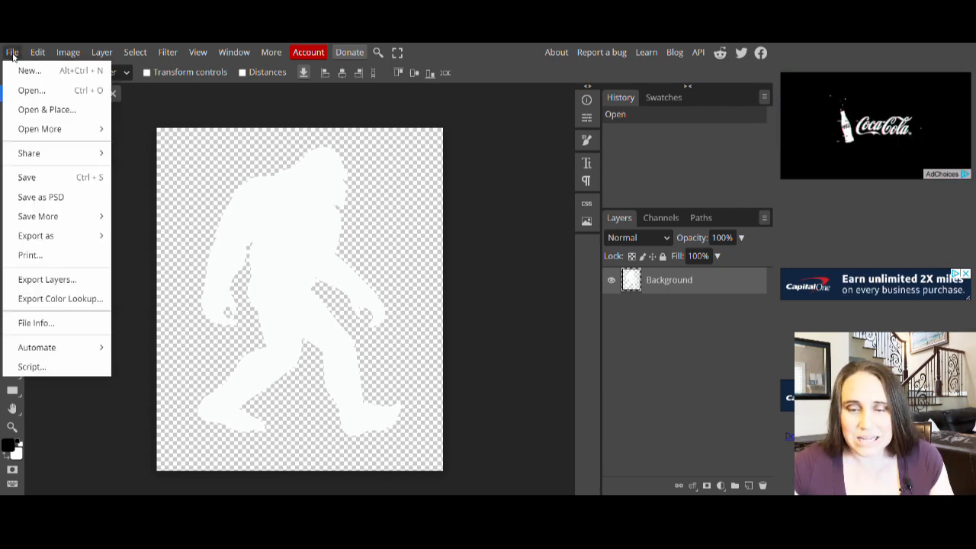
click(39, 114)
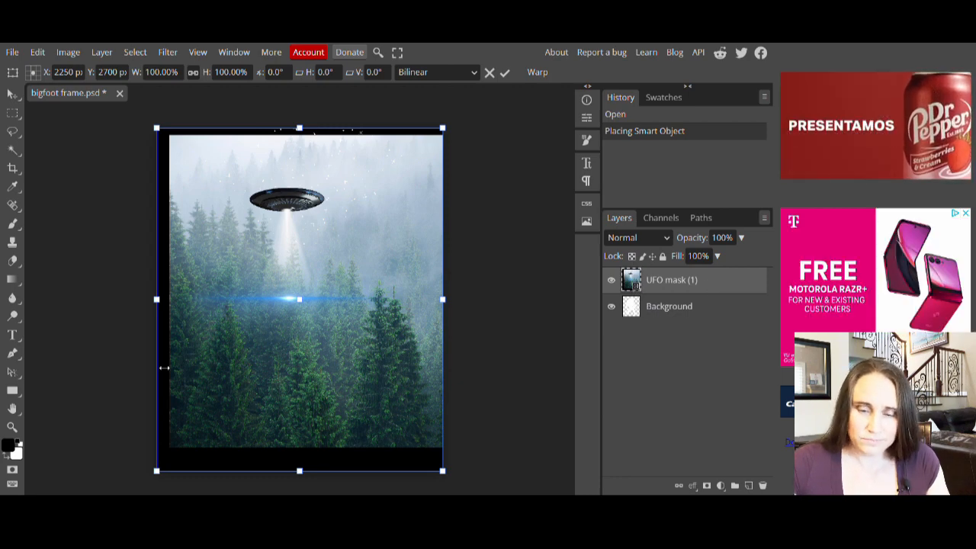
click(105, 54)
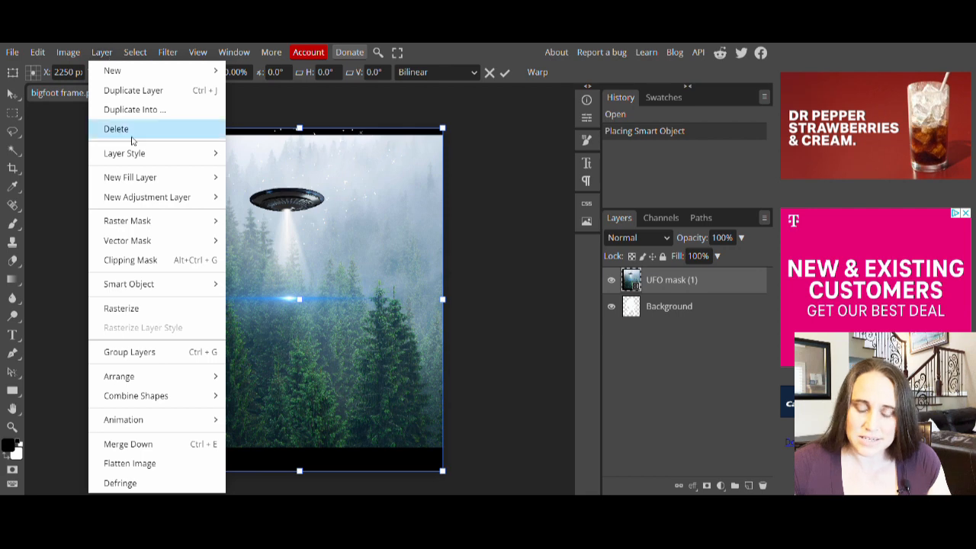
click(128, 263)
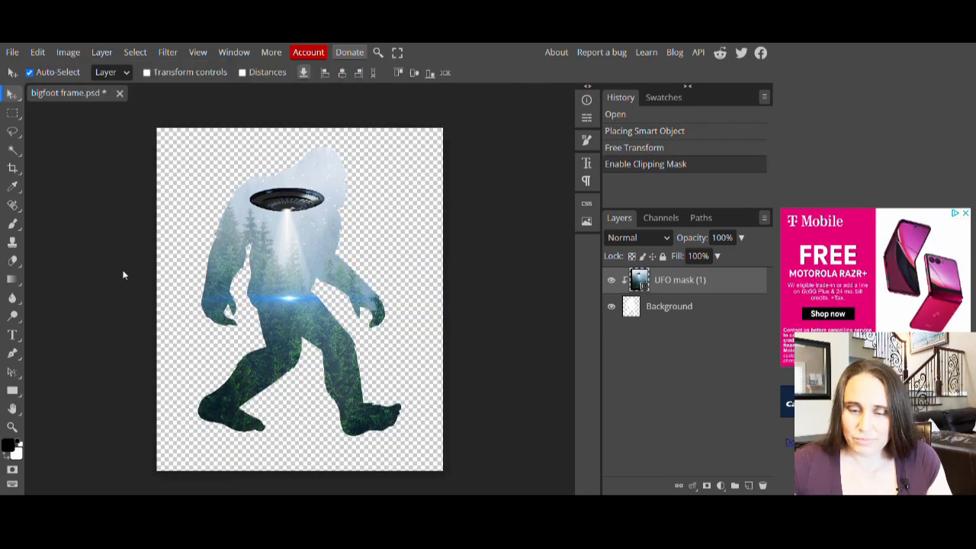
Export the clipped bigfoot artwork as a 4500 × 5400 px PNG at 100% quality under the name "bigfoot frame".
click(12, 52)
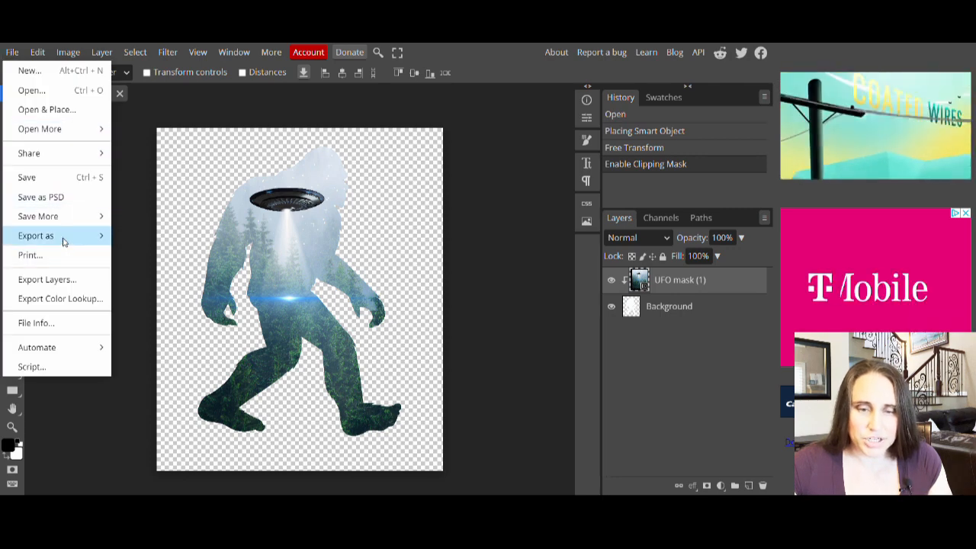
mouse_move(64, 241)
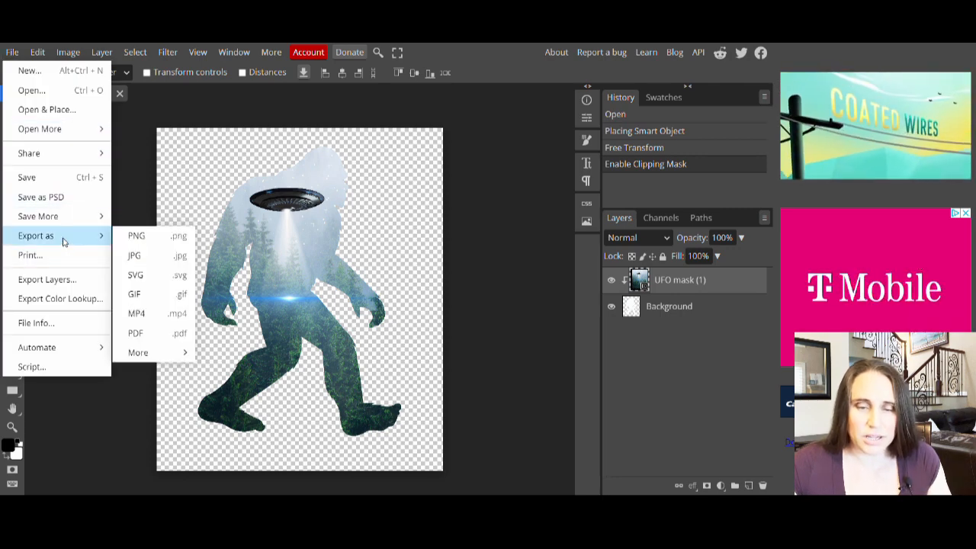
click(136, 238)
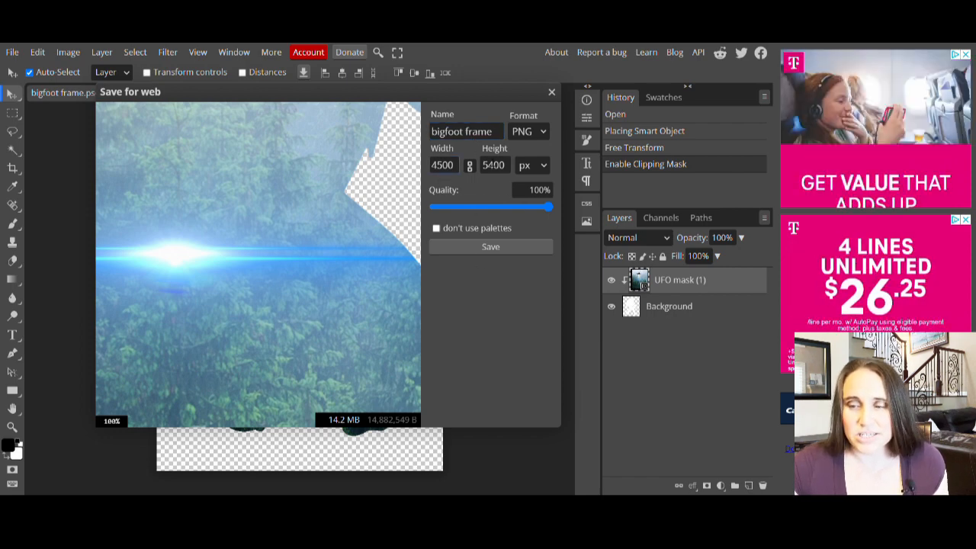
click(499, 248)
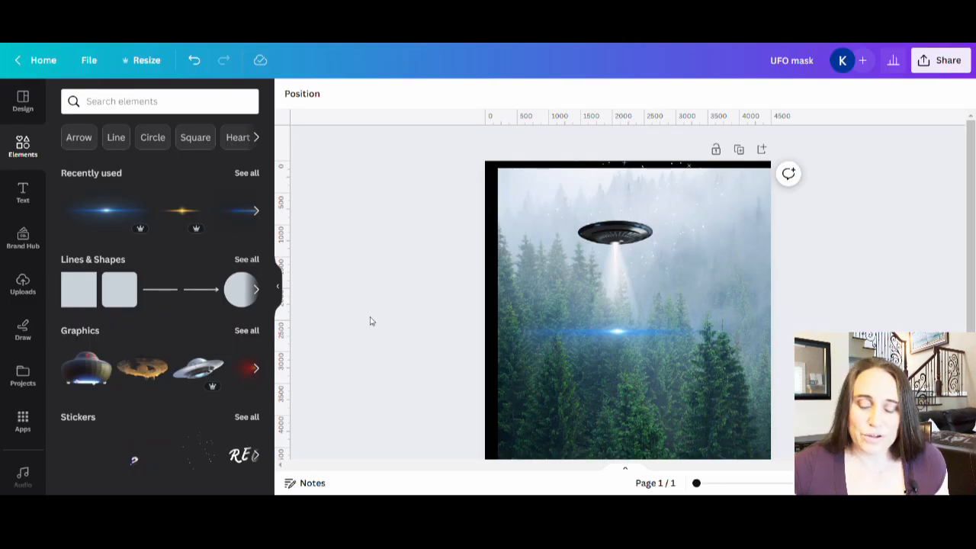
In Canva, add a second page to the UFO mask design, upload the exported bigfoot PNG, and place it on the new page.
scroll(438, 235, down, 3)
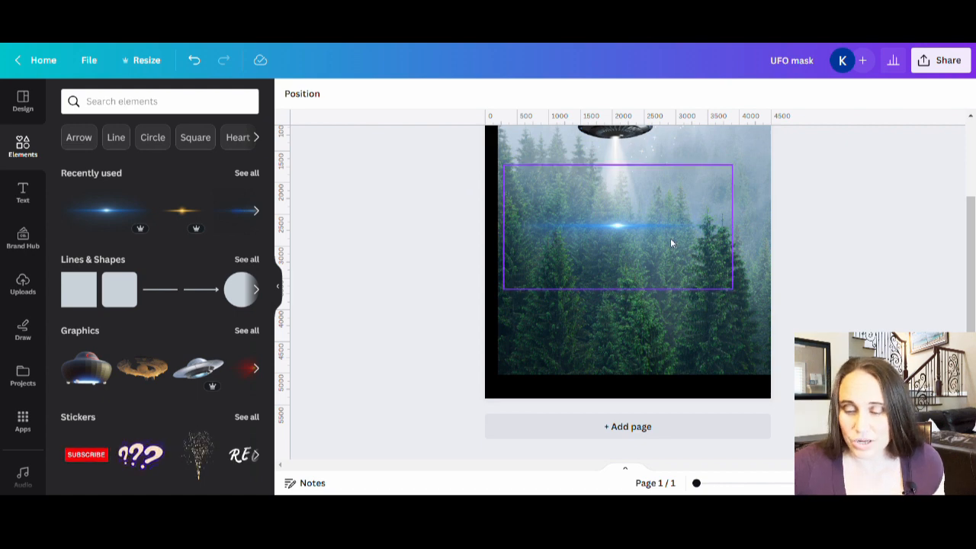
click(593, 426)
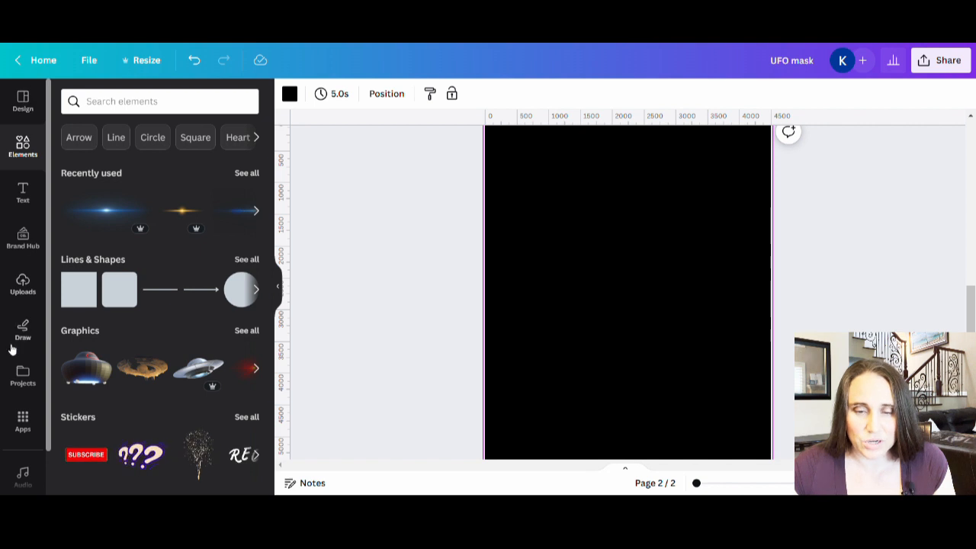
click(24, 282)
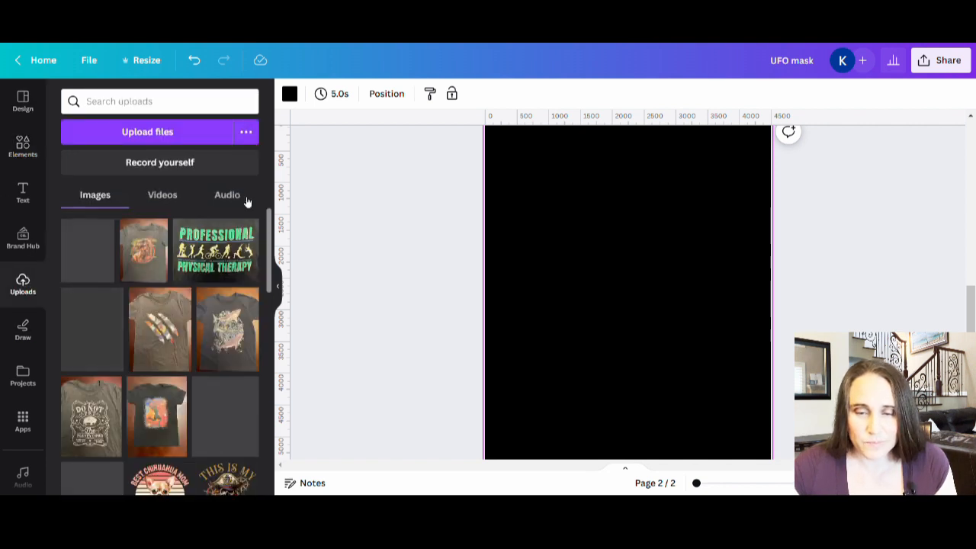
click(139, 134)
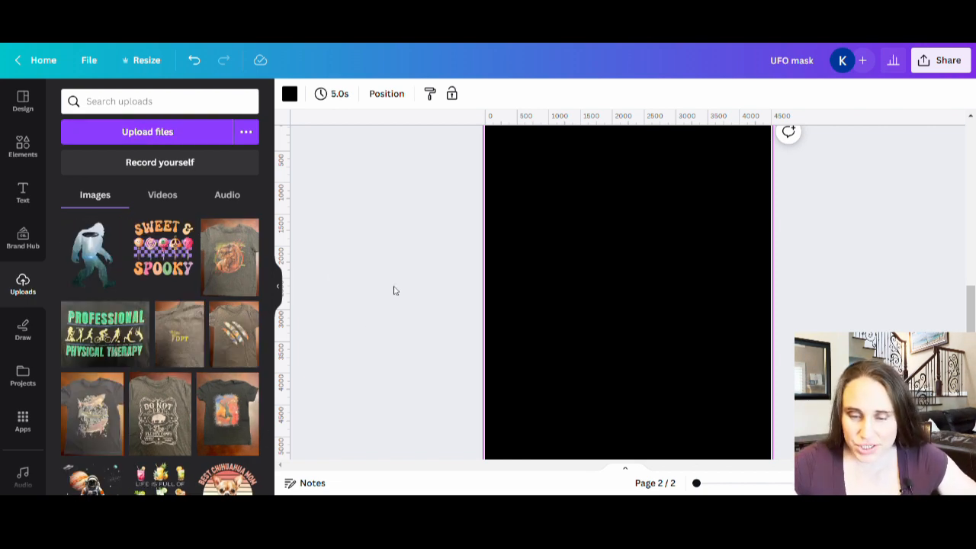
click(94, 272)
click(277, 288)
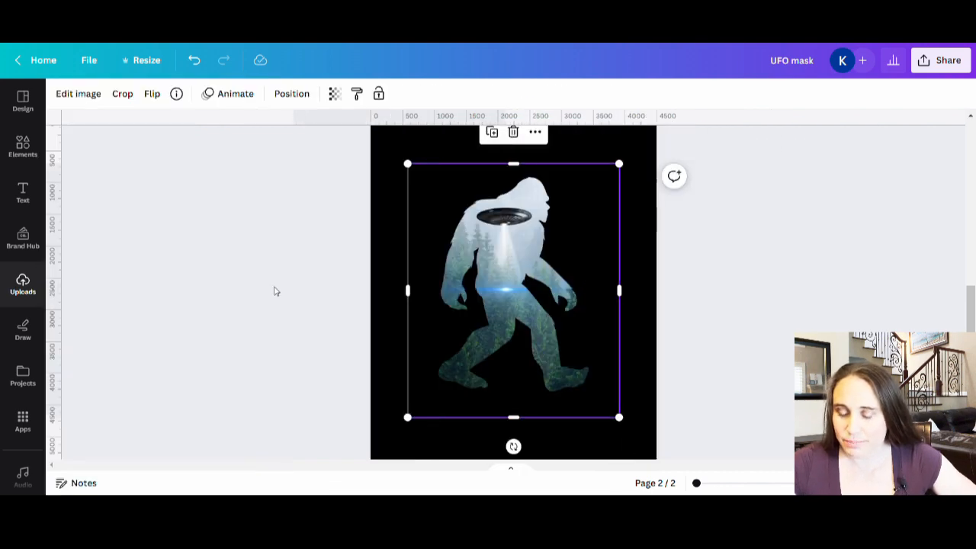
Move the bigfoot image toward the page's upper-left corner and enlarge it to about 3,900 px wide.
click(268, 294)
scroll(517, 278, up, 1)
drag(506, 322, 483, 297)
scroll(531, 345, down, 2)
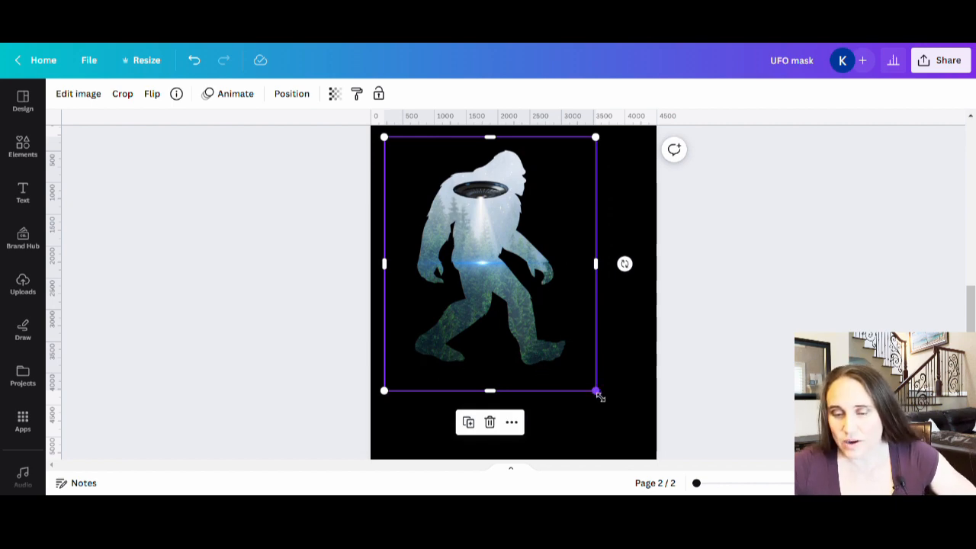
drag(597, 392, 633, 434)
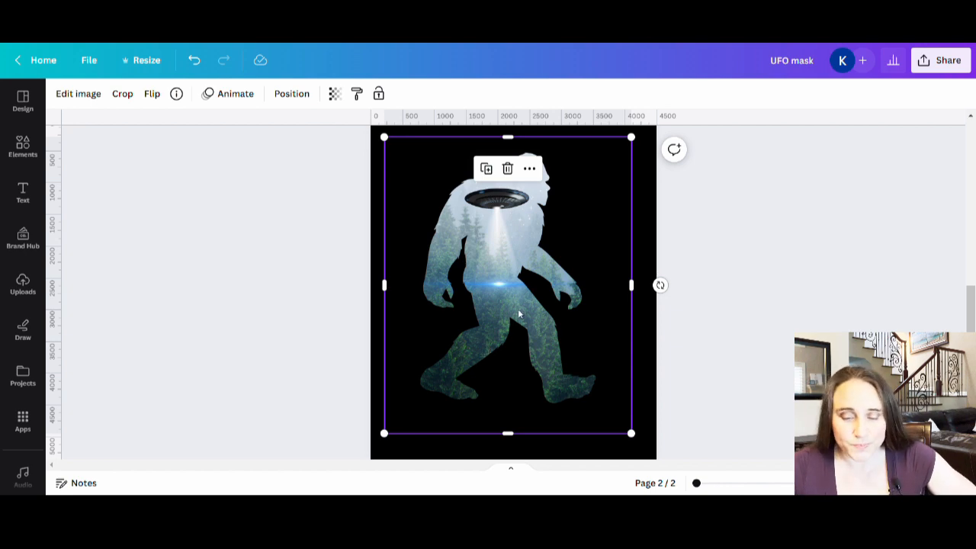
Add a Glow shadow to the bigfoot image with blur 0 and transparency 100.
click(74, 93)
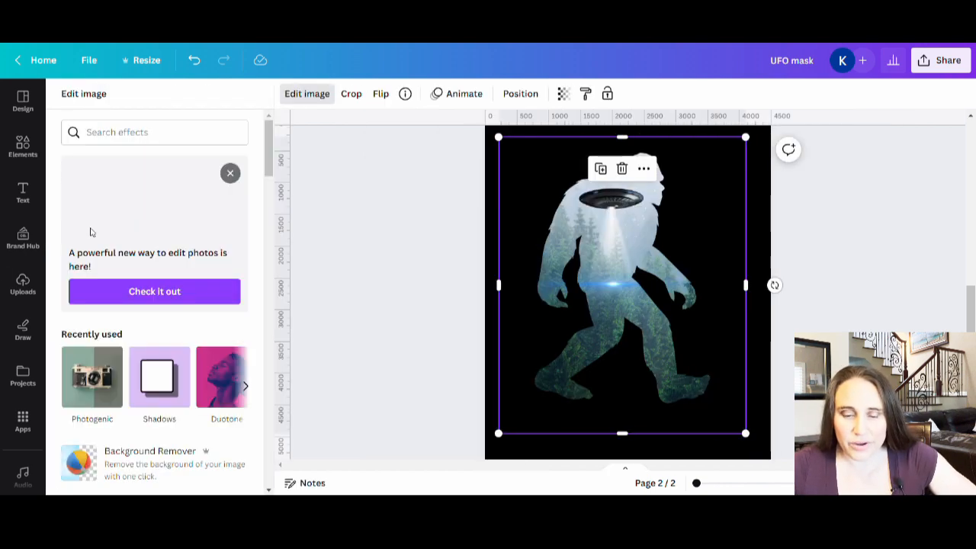
scroll(211, 340, down, 3)
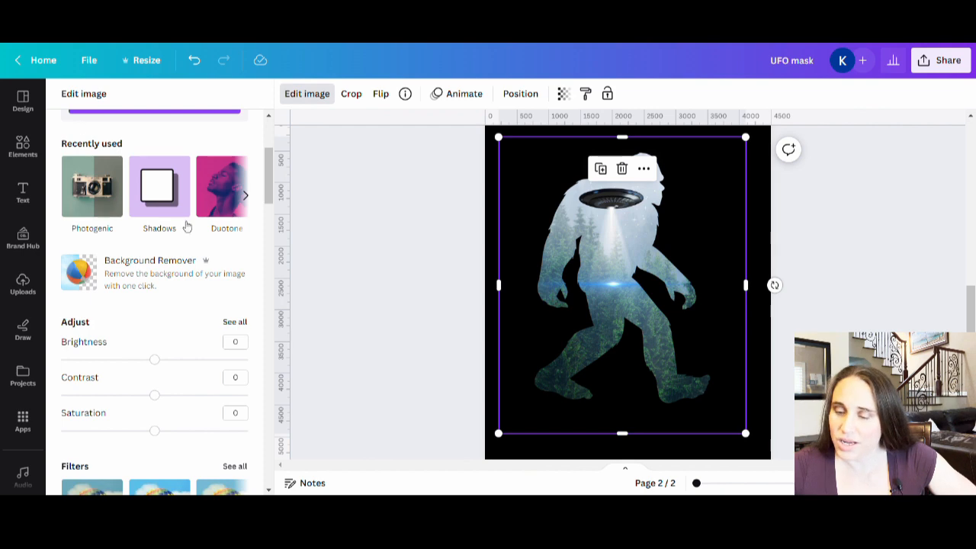
scroll(175, 214, up, 1)
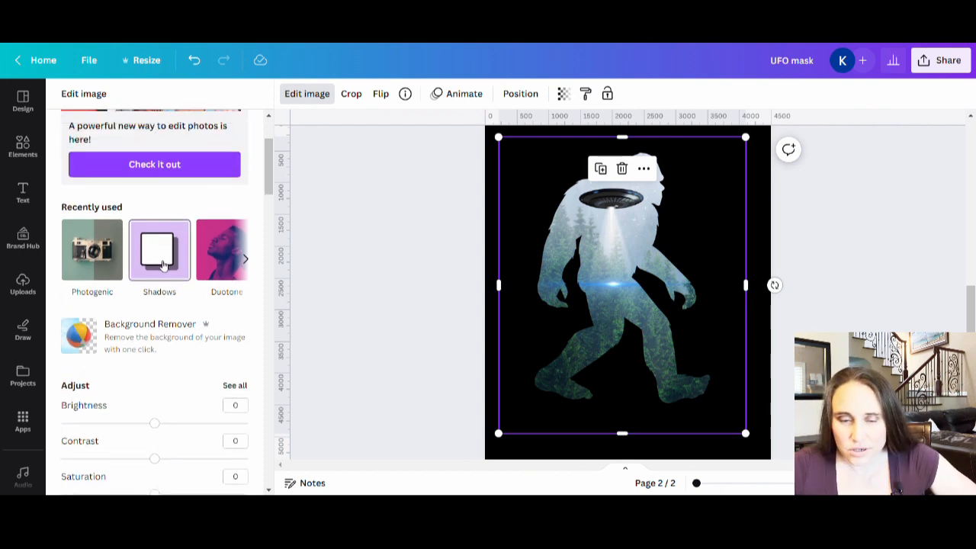
click(162, 264)
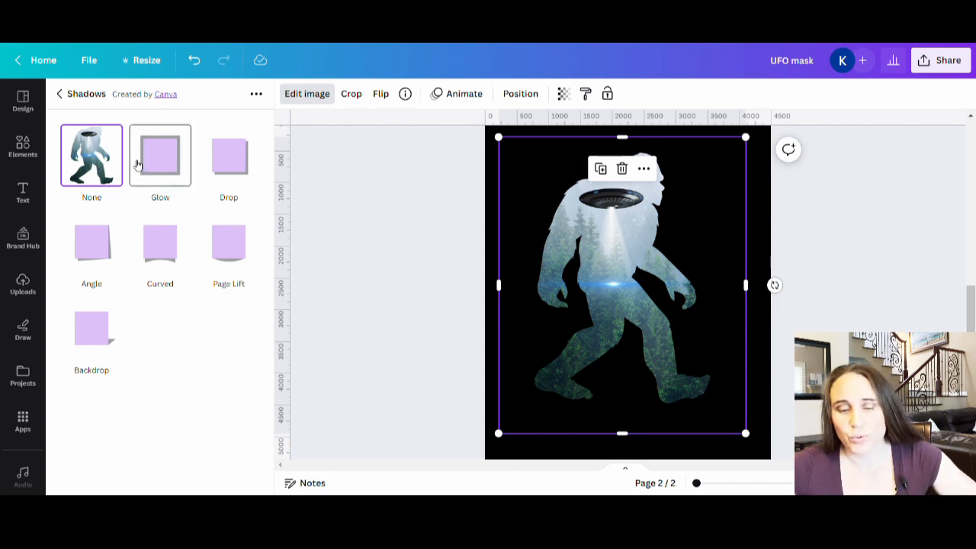
click(139, 163)
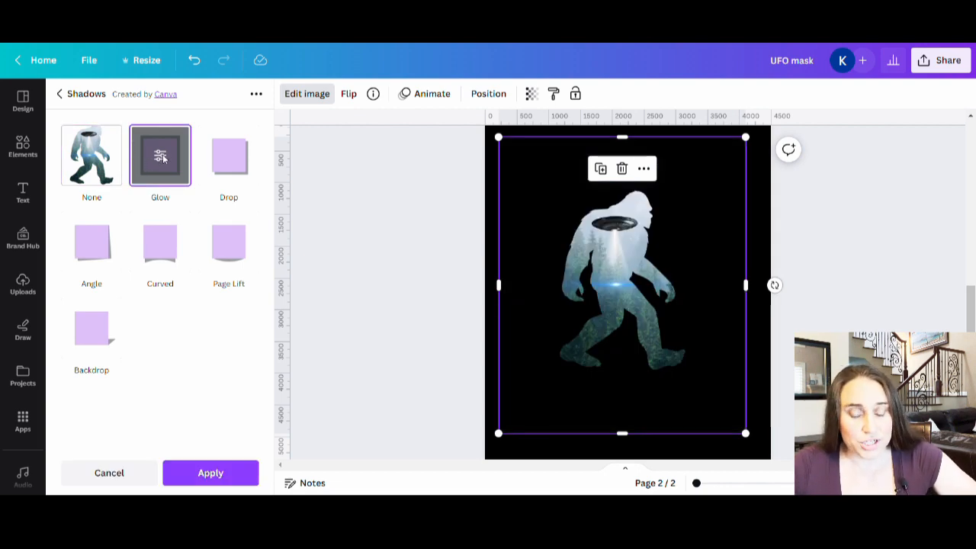
click(160, 157)
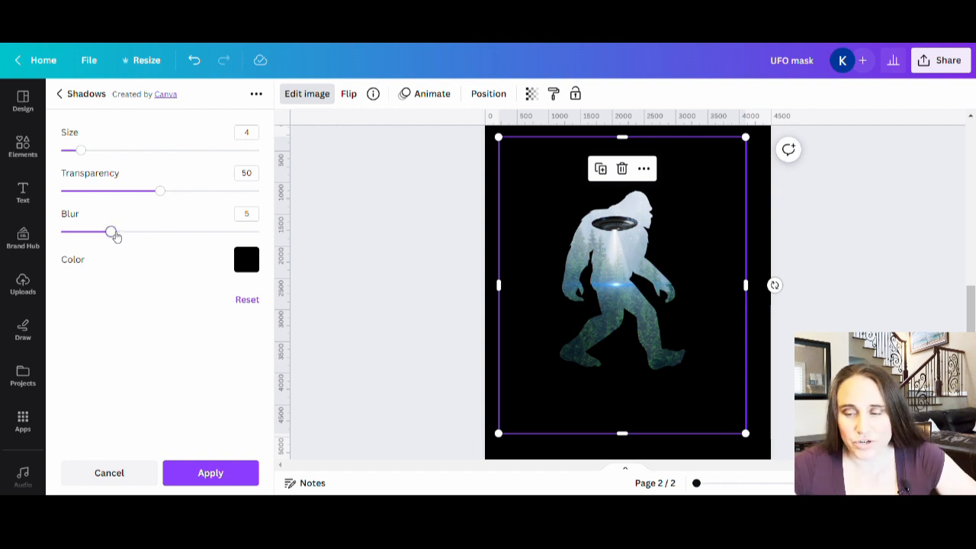
drag(112, 232, 61, 232)
drag(160, 197, 368, 197)
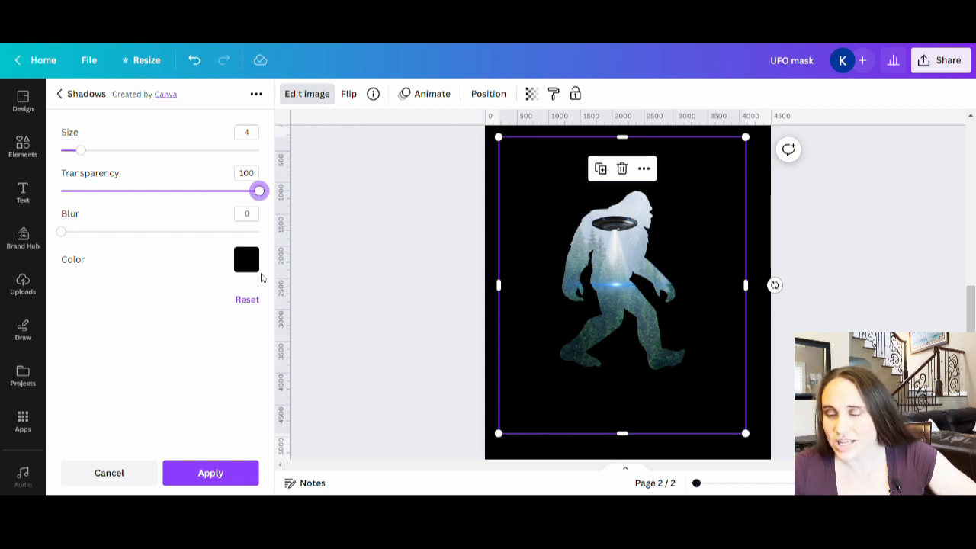
Color the glow light cyan (#C4FBFC) sampled from the blue light flare, set its size to 5, and apply the effect.
click(254, 262)
click(316, 336)
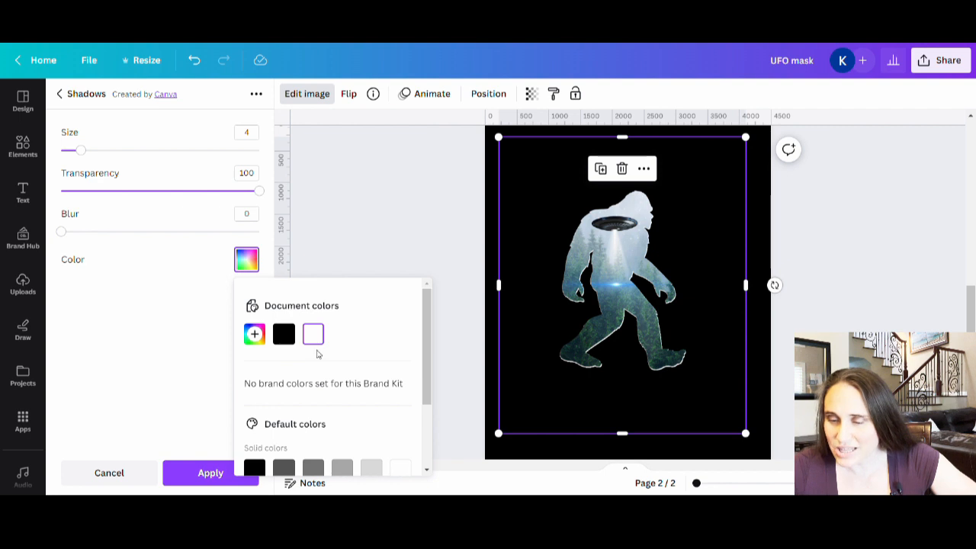
scroll(290, 334, down, 1)
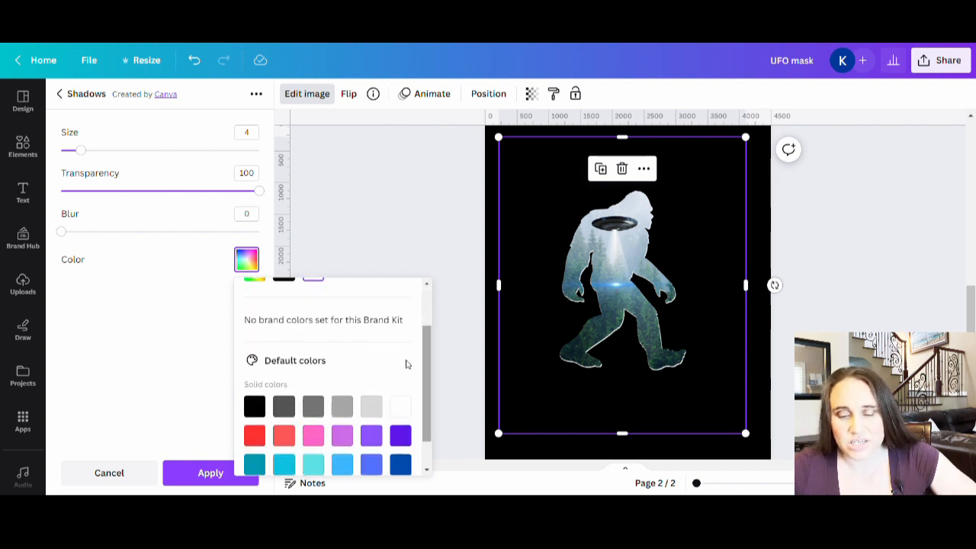
scroll(320, 359, up, 1)
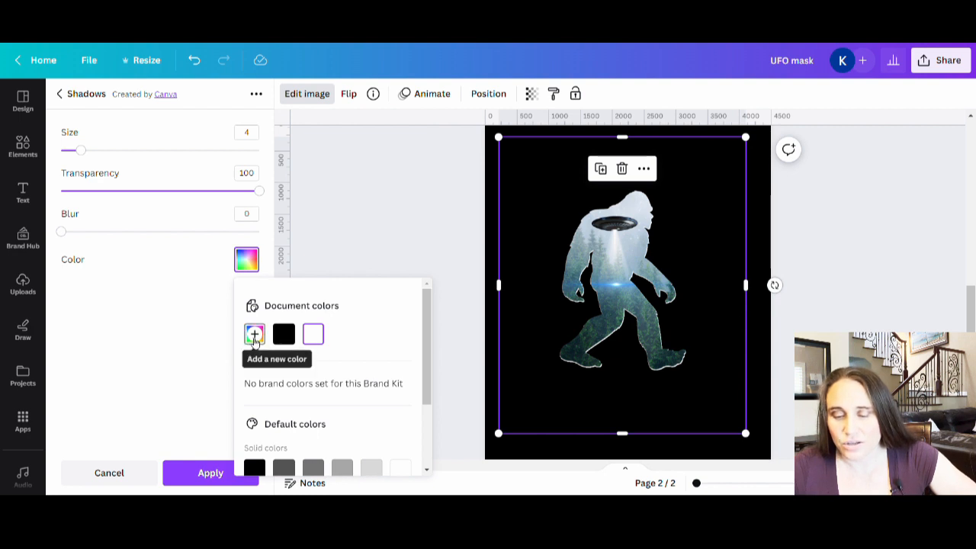
click(255, 336)
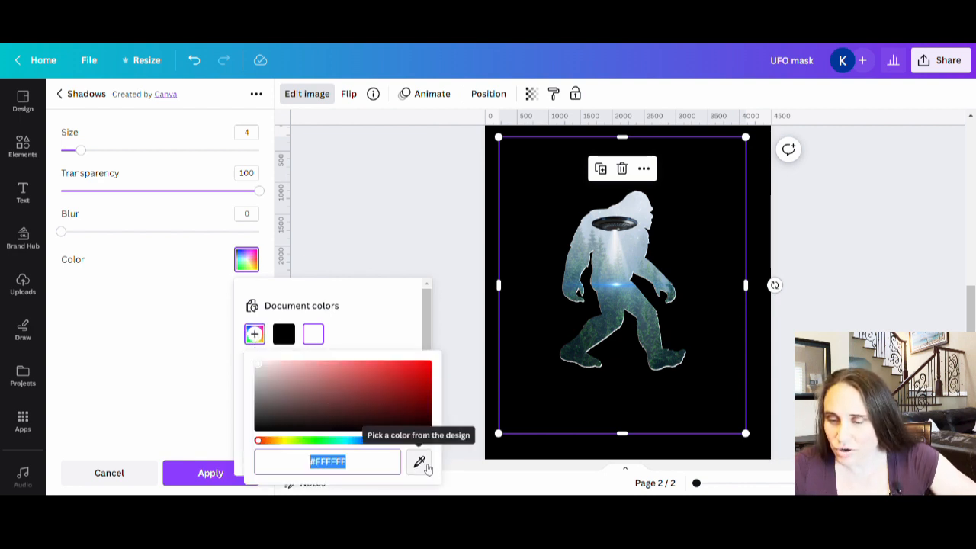
click(420, 463)
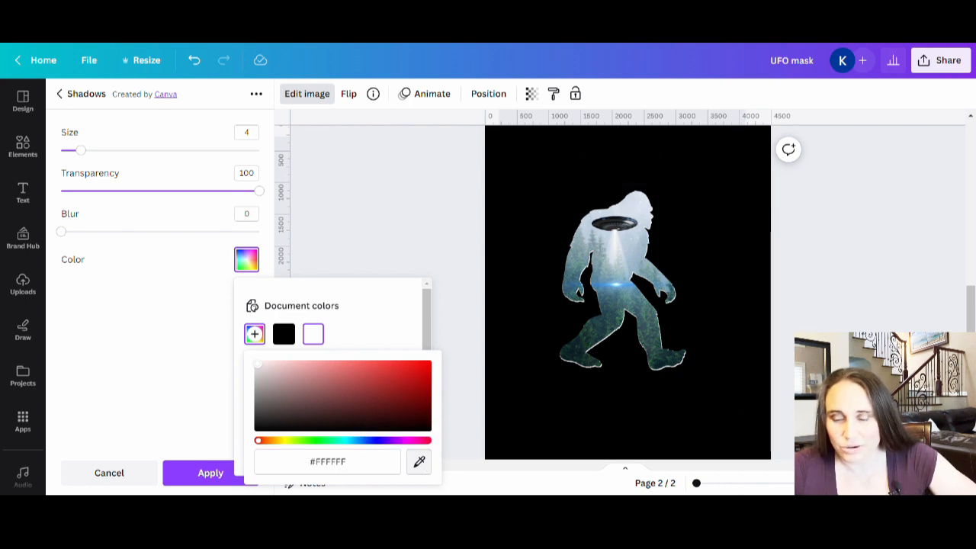
click(619, 288)
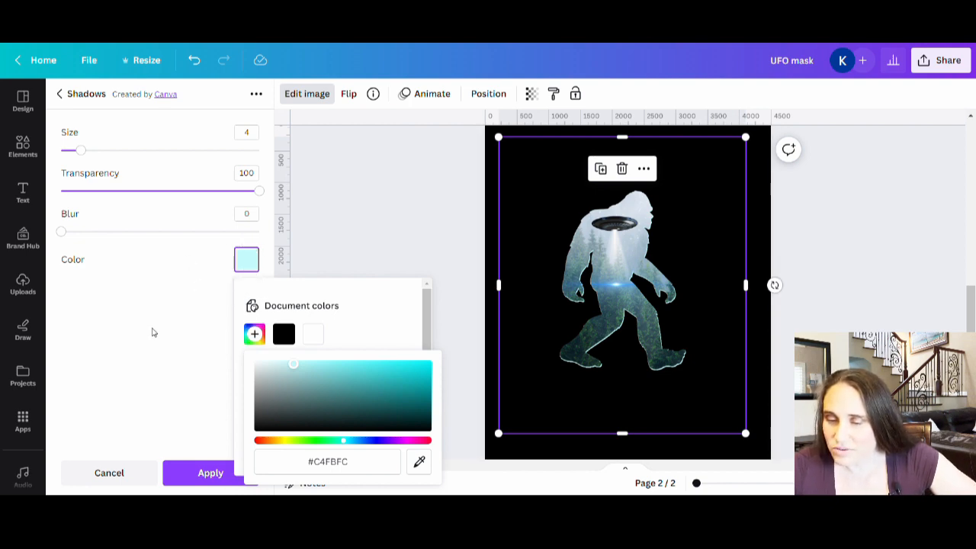
click(145, 340)
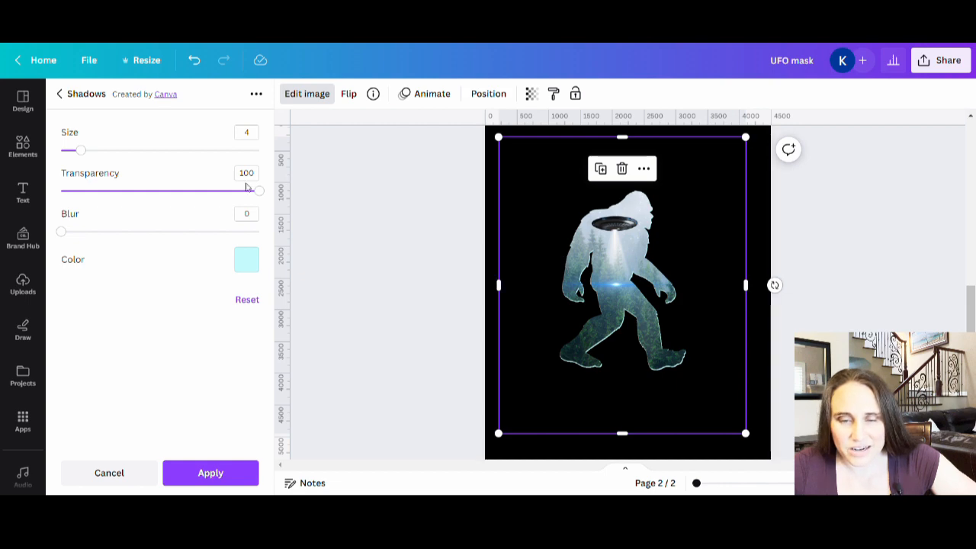
drag(86, 158, 90, 155)
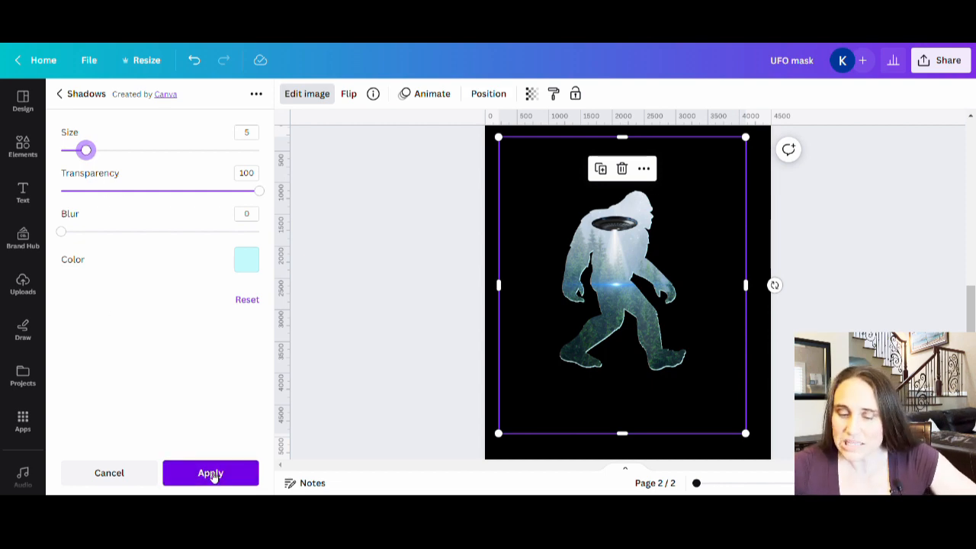
click(211, 472)
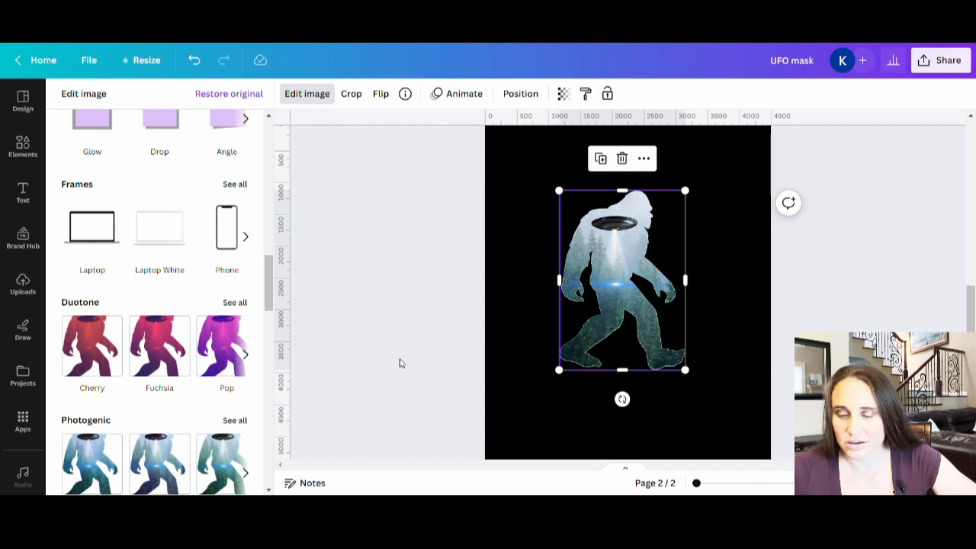
Enlarge the outlined bigfoot to nearly the full page height, center it on the page, and check its fit from top to bottom.
click(565, 398)
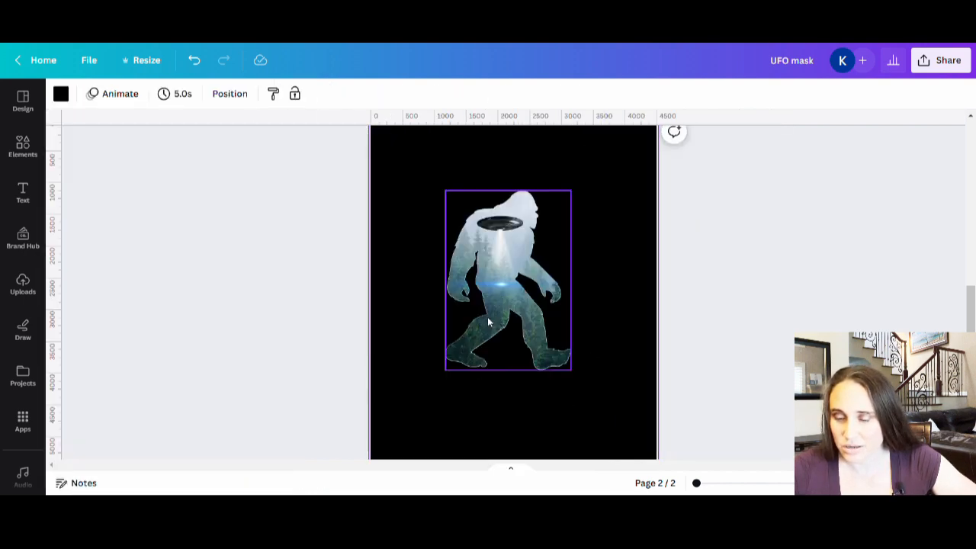
click(466, 349)
drag(447, 372, 392, 442)
drag(509, 349, 526, 308)
drag(588, 401, 610, 466)
scroll(572, 421, up, 3)
drag(572, 427, 565, 417)
scroll(565, 417, down, 2)
scroll(674, 196, down, 1)
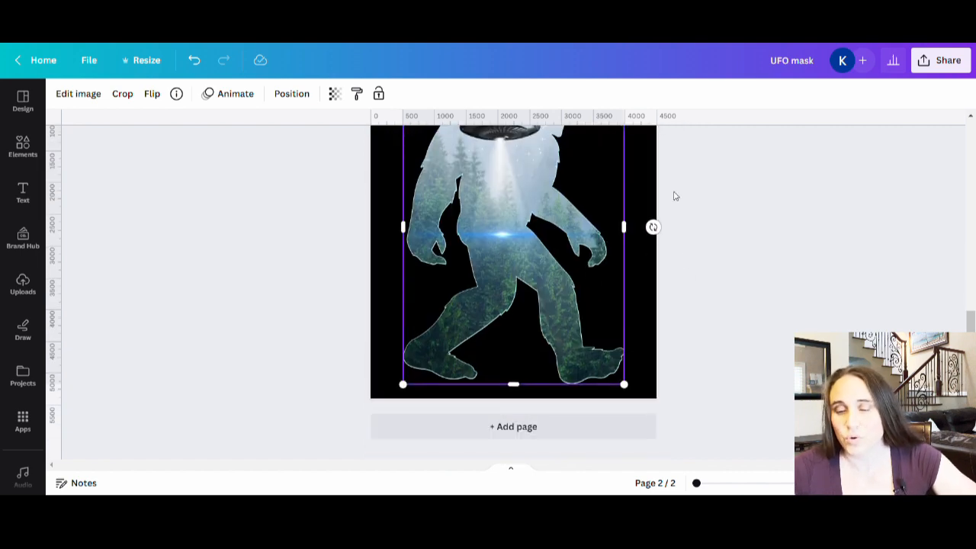
scroll(671, 251, up, 2)
click(643, 278)
scroll(643, 278, down, 3)
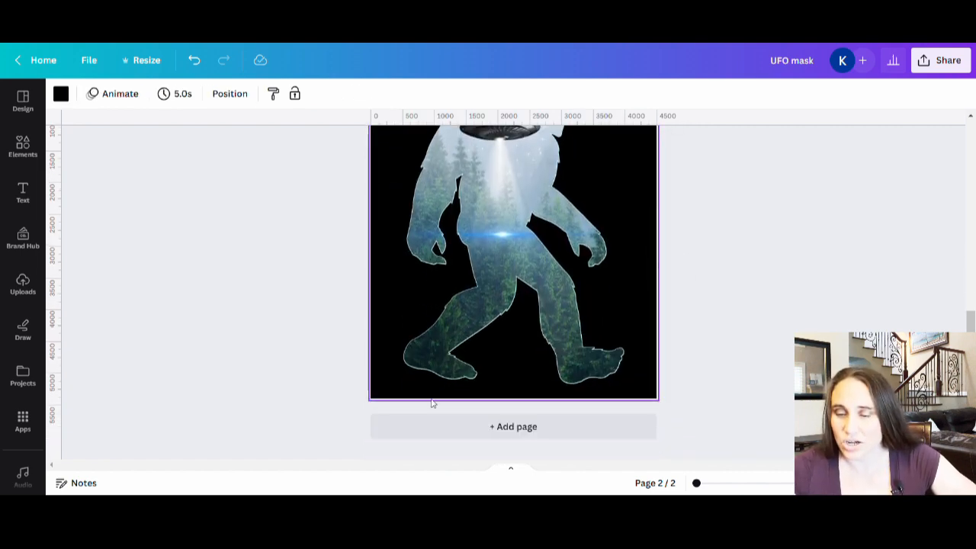
scroll(613, 312, up, 3)
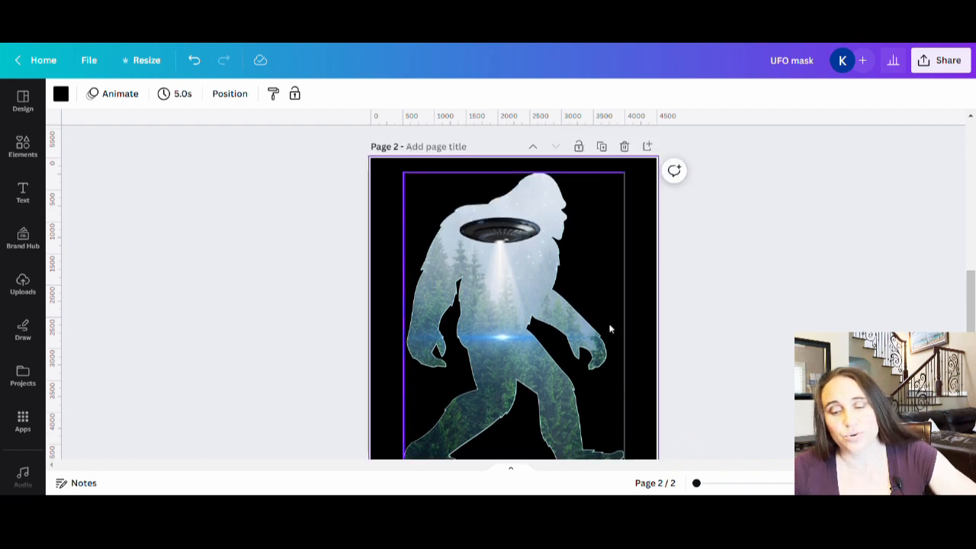
scroll(591, 344, down, 1)
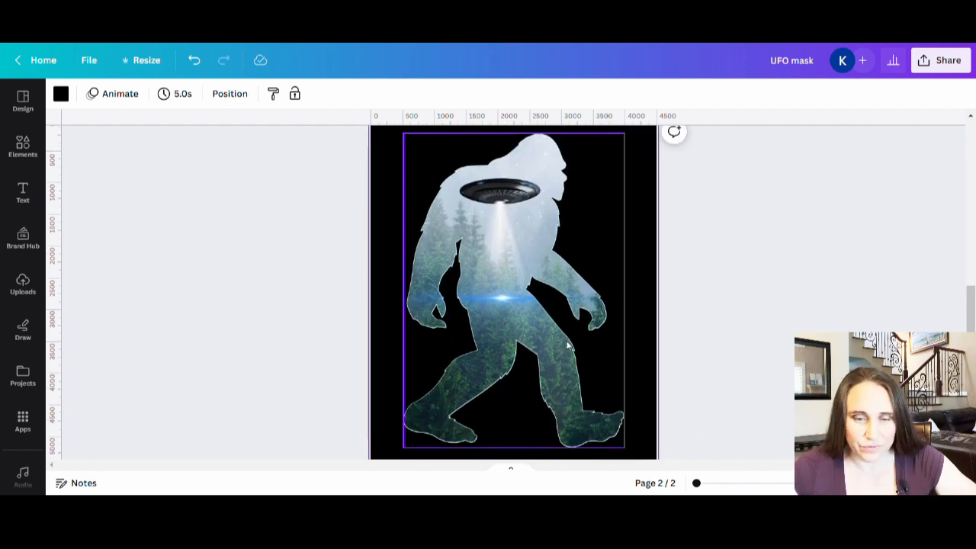
Open the full set of Photogenic filters for the bigfoot image.
click(568, 345)
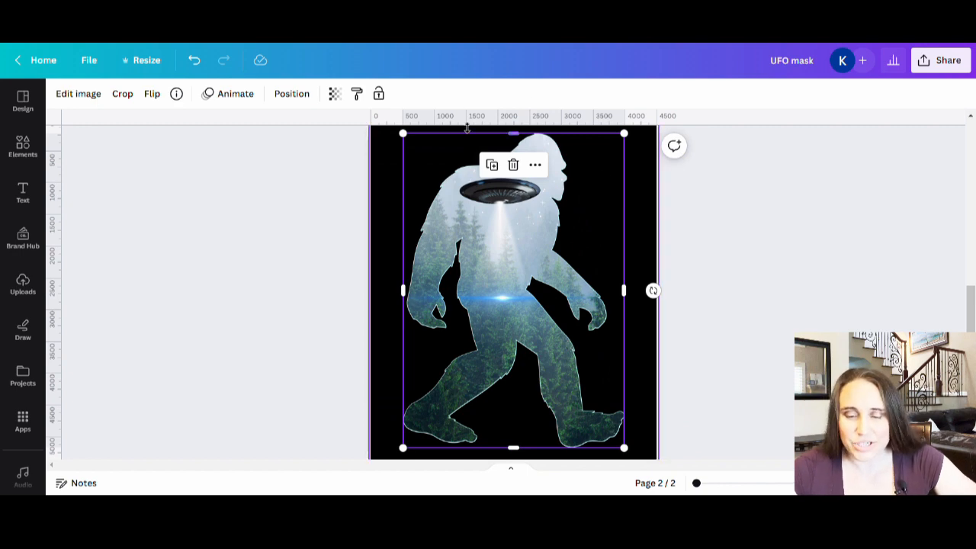
click(86, 94)
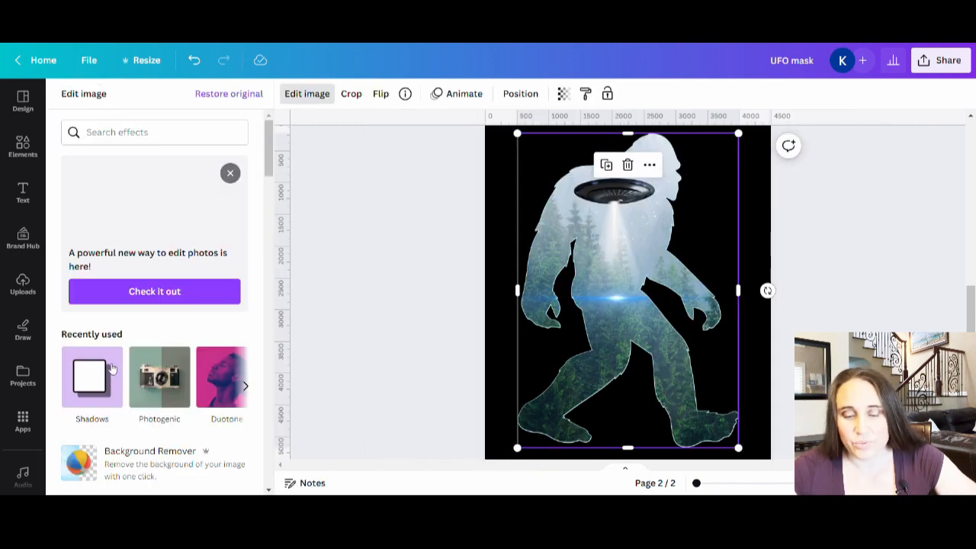
scroll(137, 277, down, 5)
scroll(191, 305, down, 10)
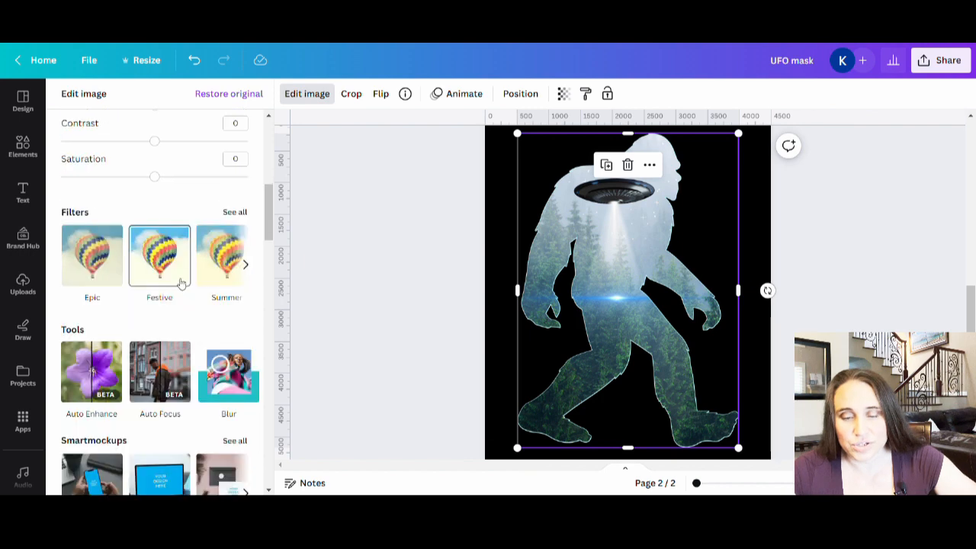
scroll(97, 254, down, 3)
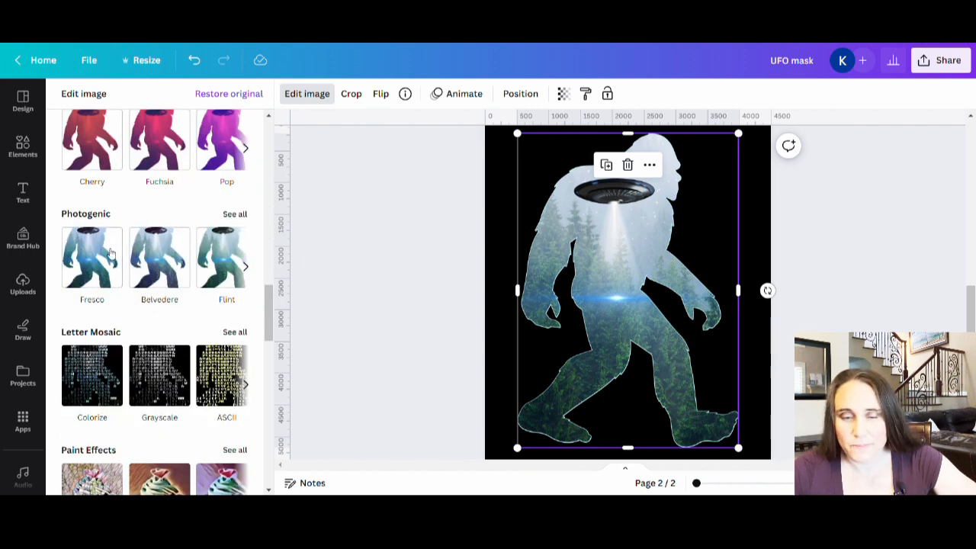
click(235, 216)
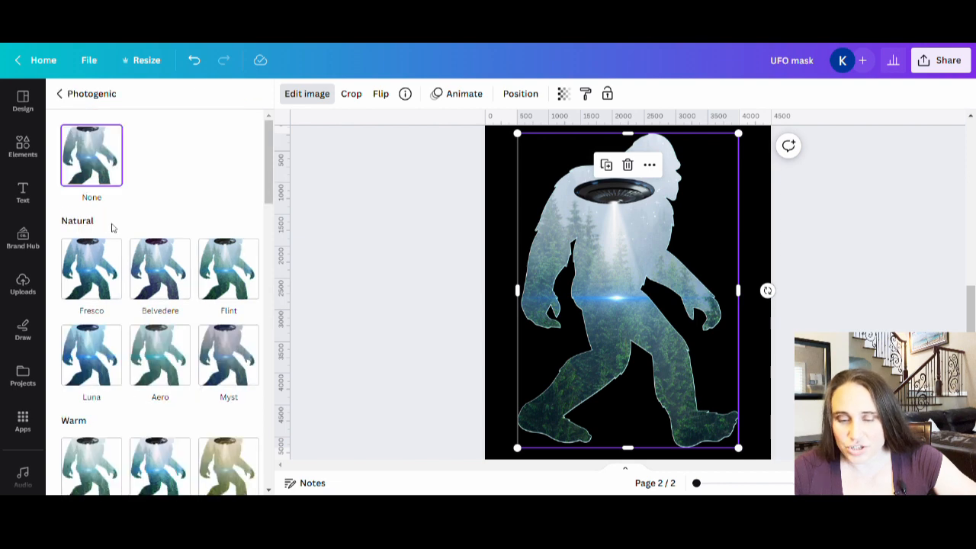
Look through the Photogenic filter previews of the bigfoot, from the Natural group to Color Pop.
scroll(144, 183, down, 1)
scroll(171, 186, down, 1)
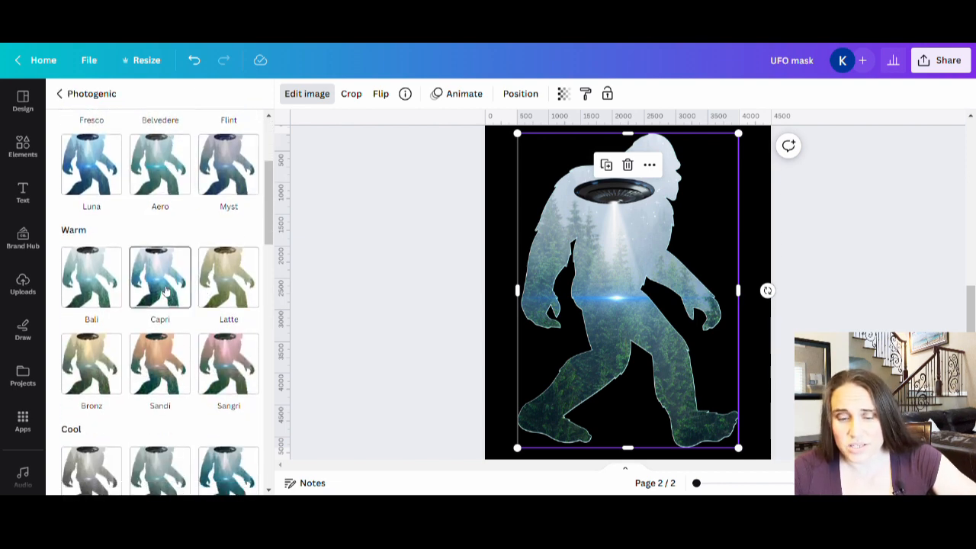
scroll(172, 252, up, 2)
scroll(165, 214, down, 5)
scroll(180, 236, down, 5)
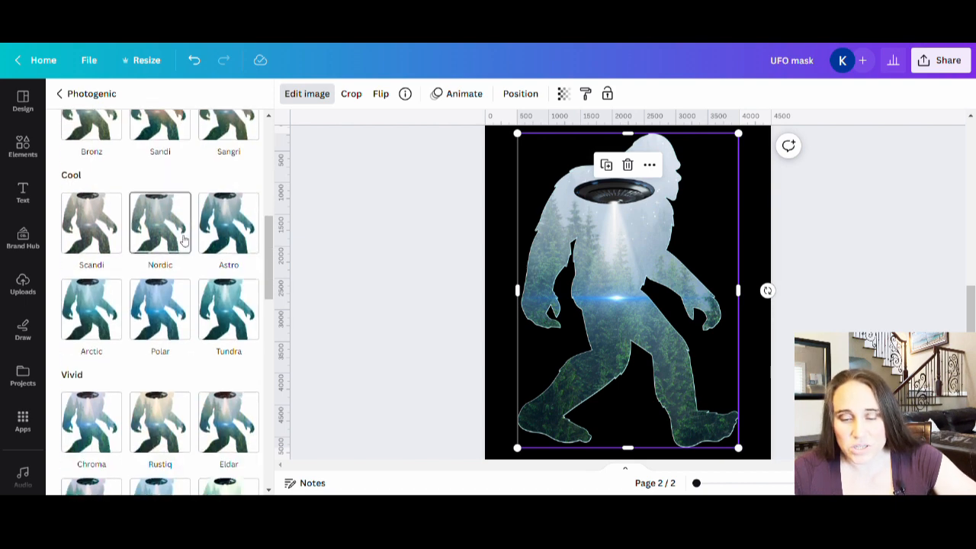
scroll(195, 244, down, 3)
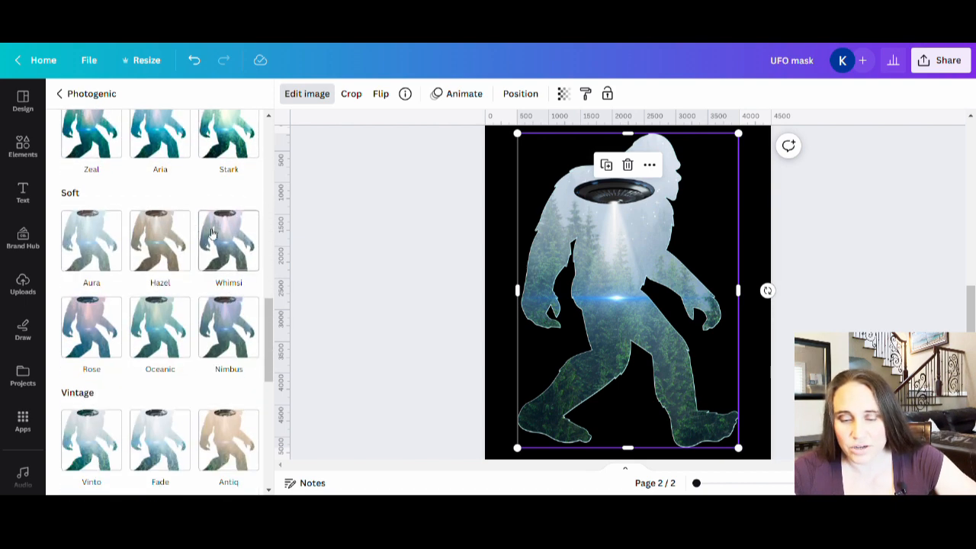
scroll(191, 221, down, 5)
scroll(190, 221, down, 3)
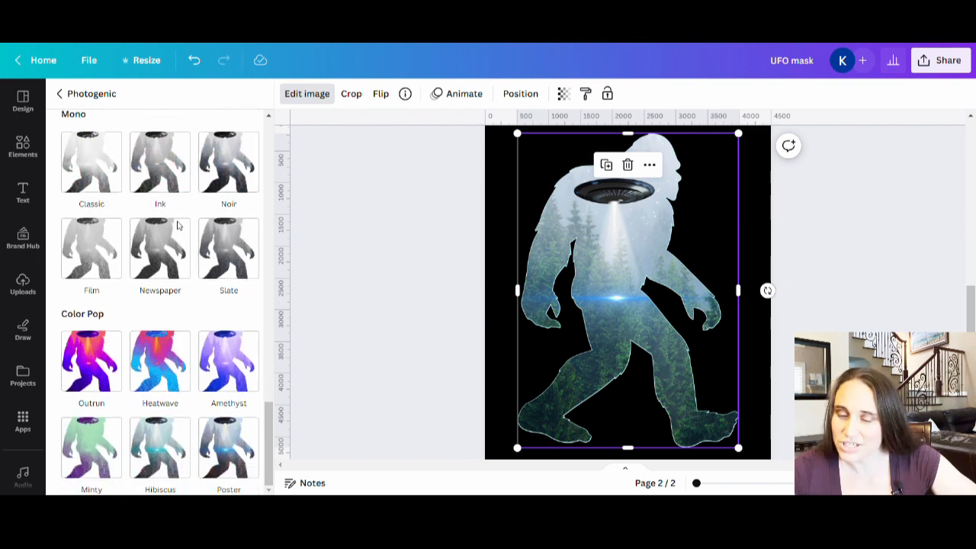
Try the Color Pop filters Poster and Heatwave and the Vivid filter Stark on the bigfoot image.
click(232, 458)
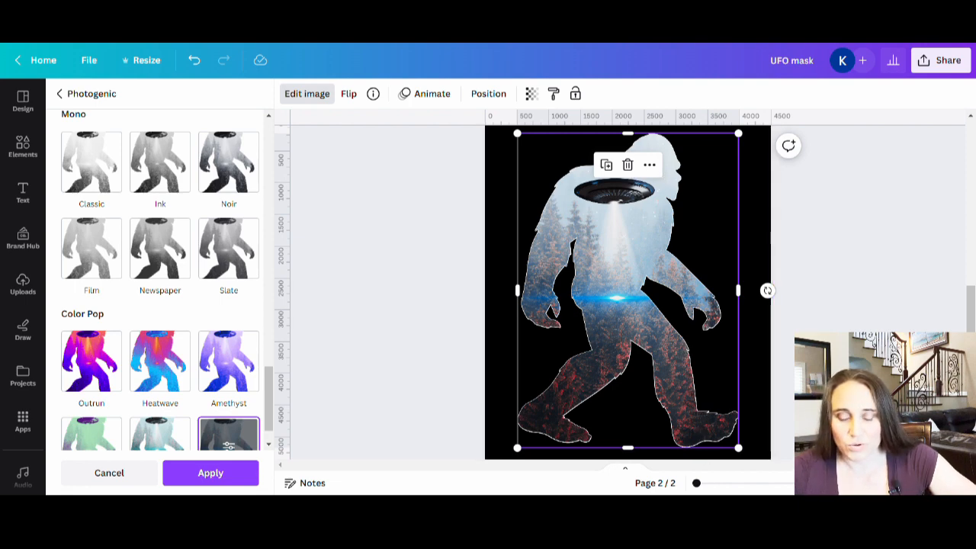
click(166, 364)
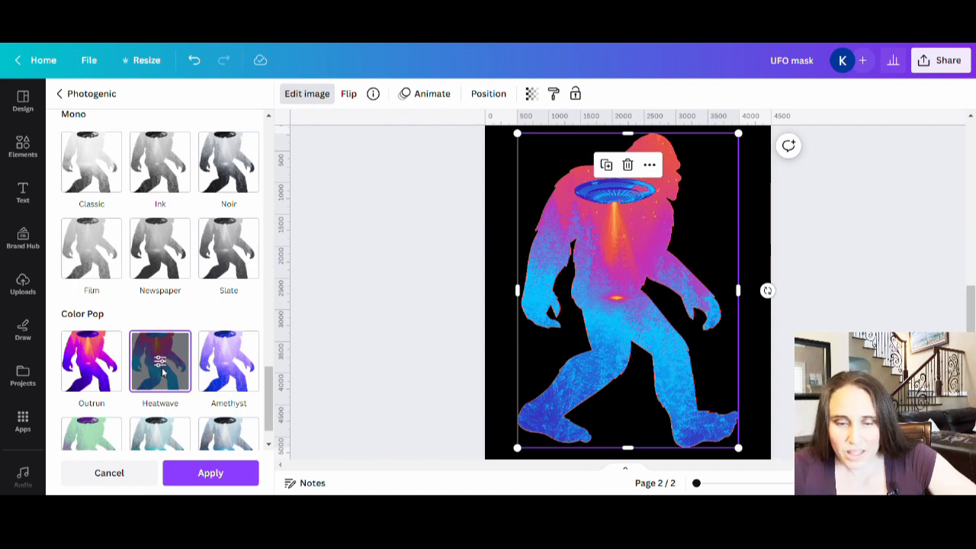
scroll(161, 372, up, 5)
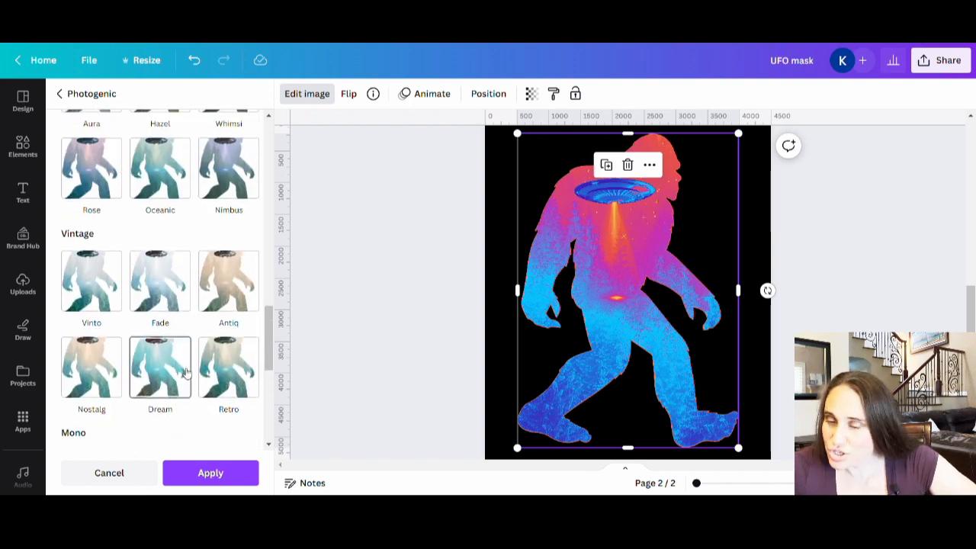
scroll(186, 371, up, 5)
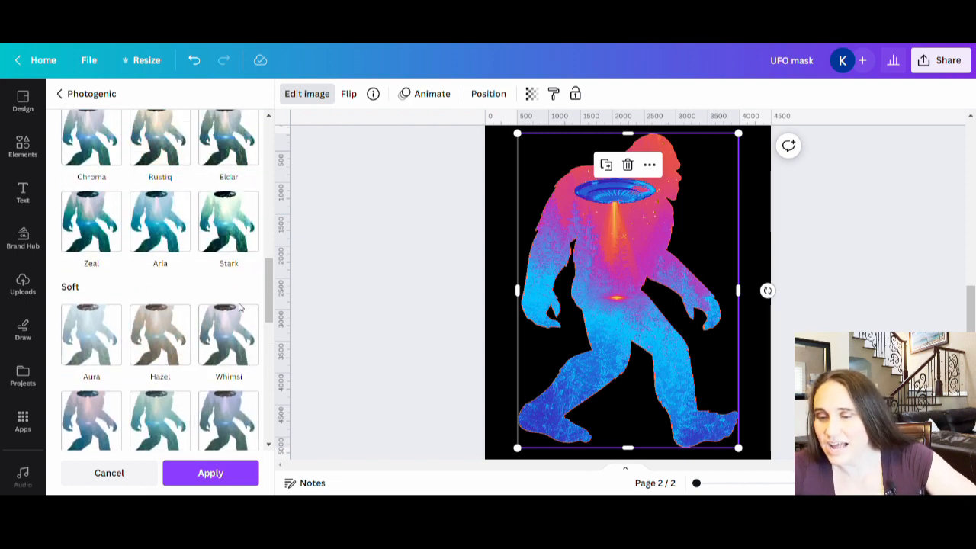
click(245, 229)
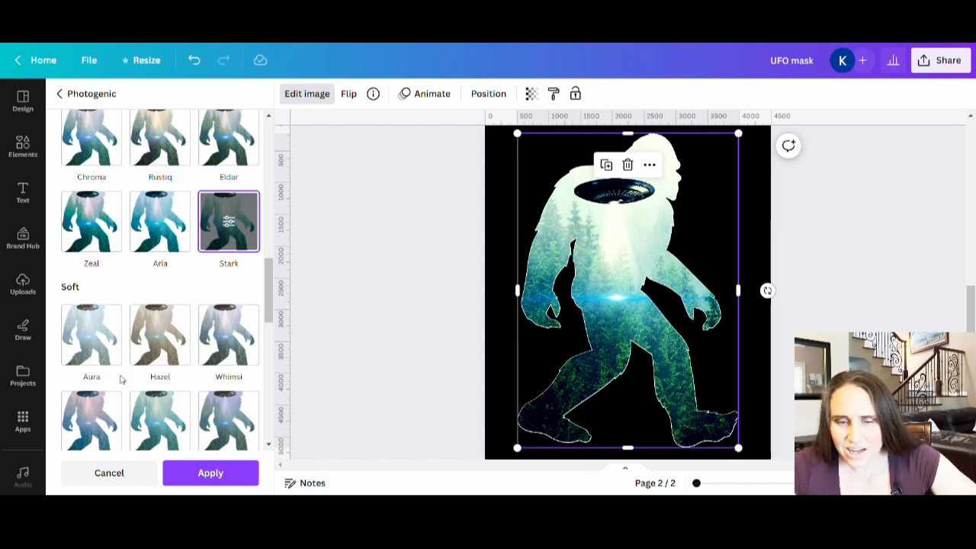
Try the Flint filter from the Natural group on the bigfoot image.
scroll(205, 335, up, 5)
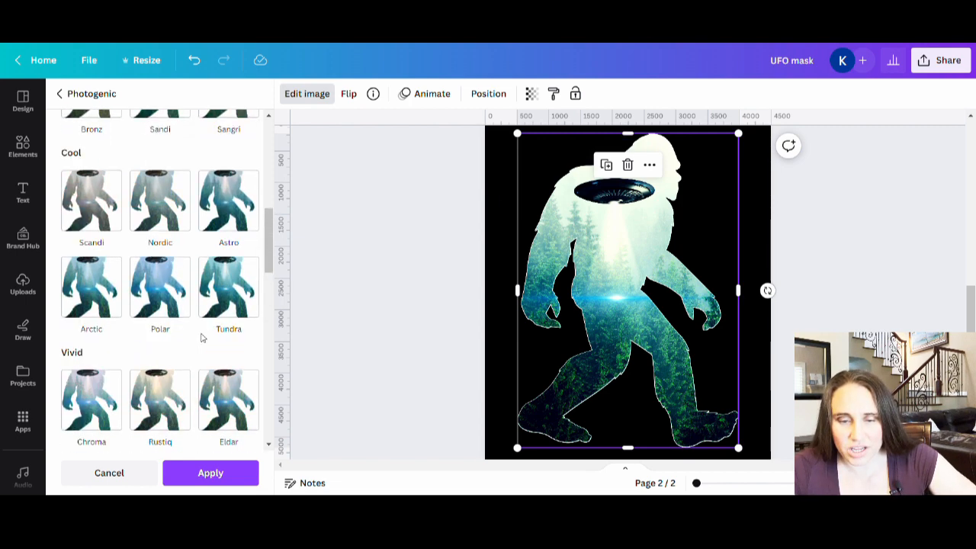
scroll(202, 335, up, 3)
scroll(197, 305, up, 2)
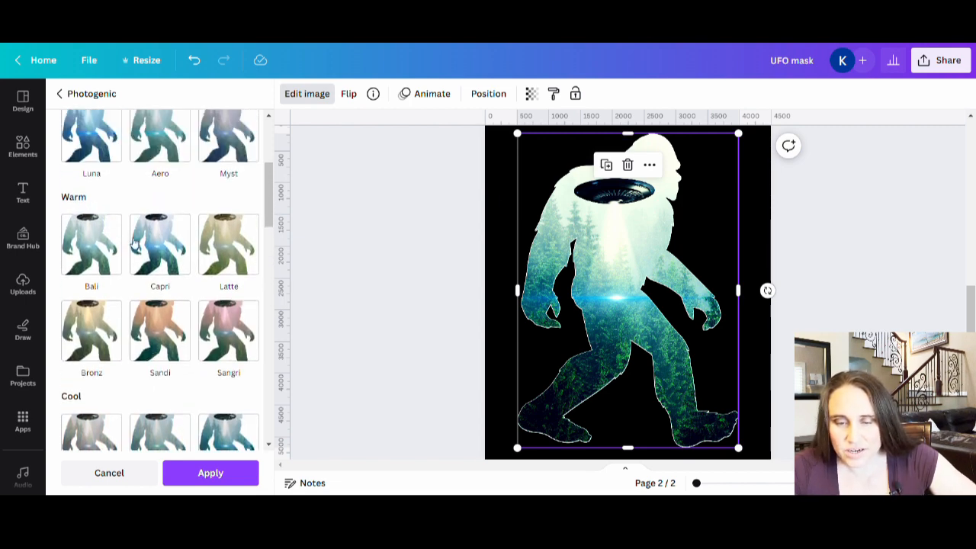
scroll(194, 278, up, 2)
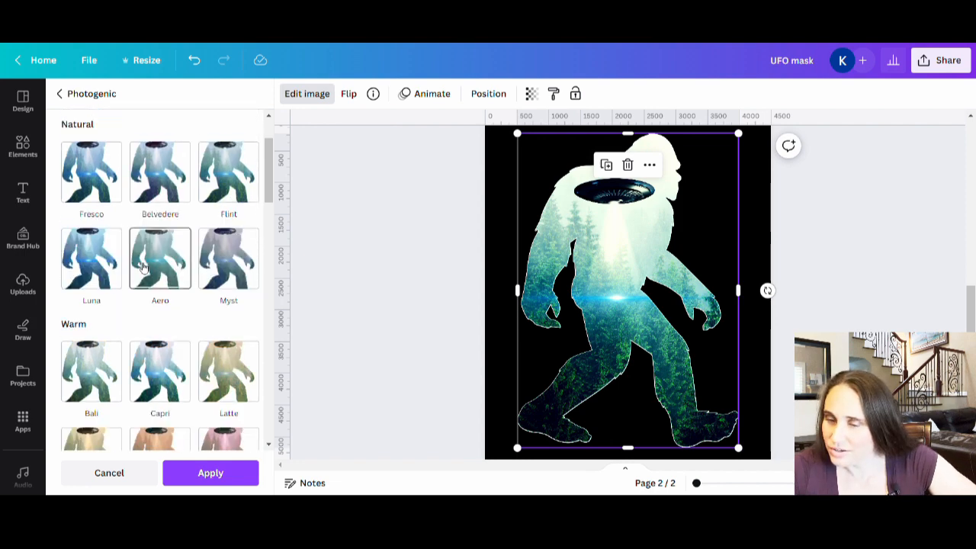
scroll(156, 263, up, 1)
click(204, 244)
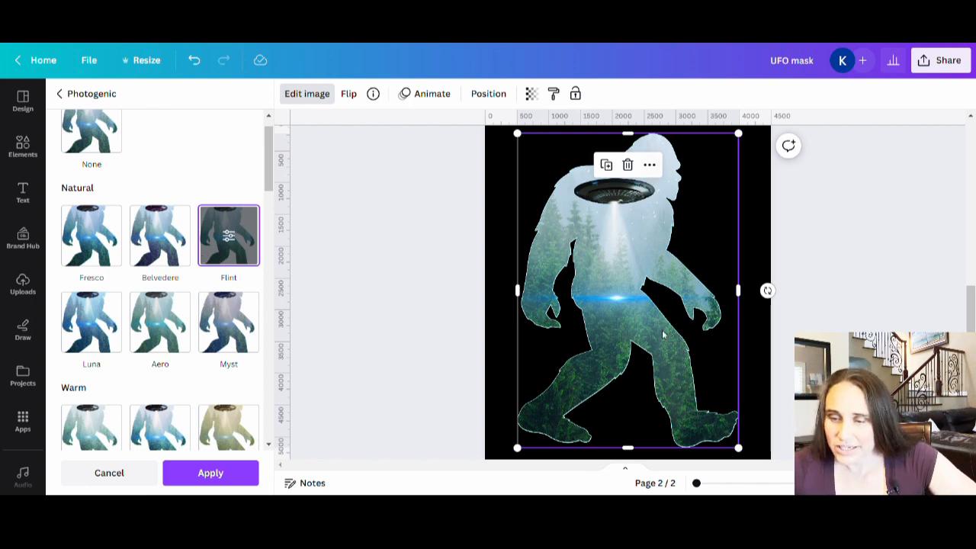
Compare the Rustiq and Stark filters from the Vivid group on the bigfoot image.
scroll(163, 279, down, 3)
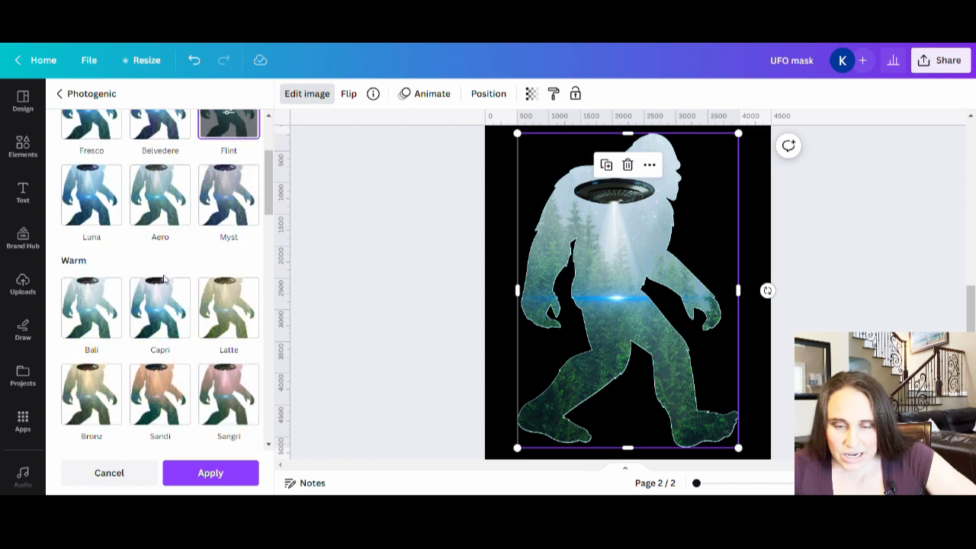
scroll(164, 279, down, 2)
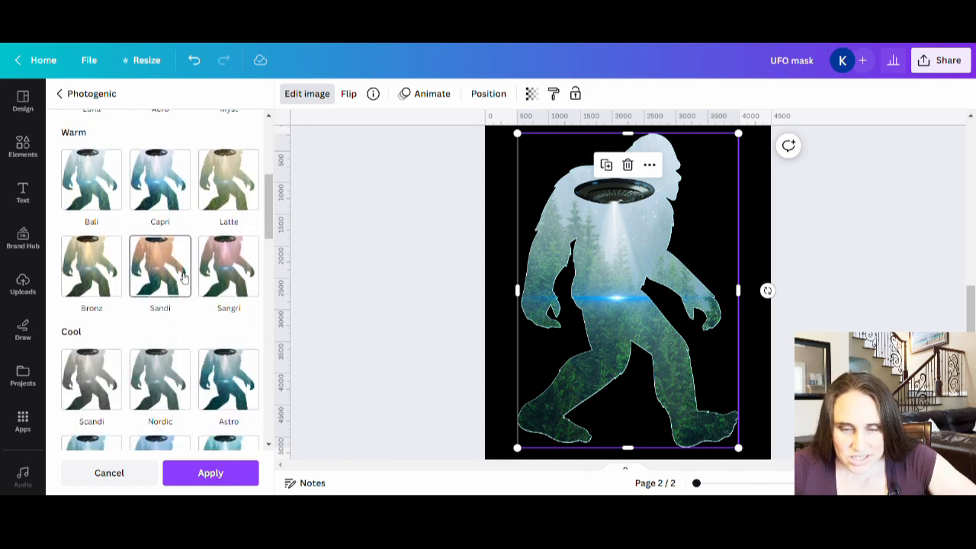
scroll(183, 278, down, 5)
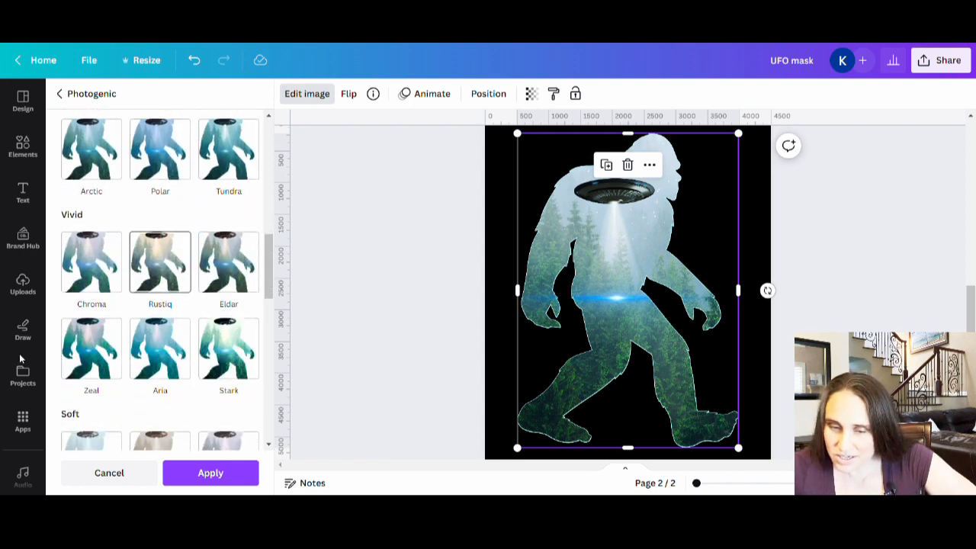
click(177, 273)
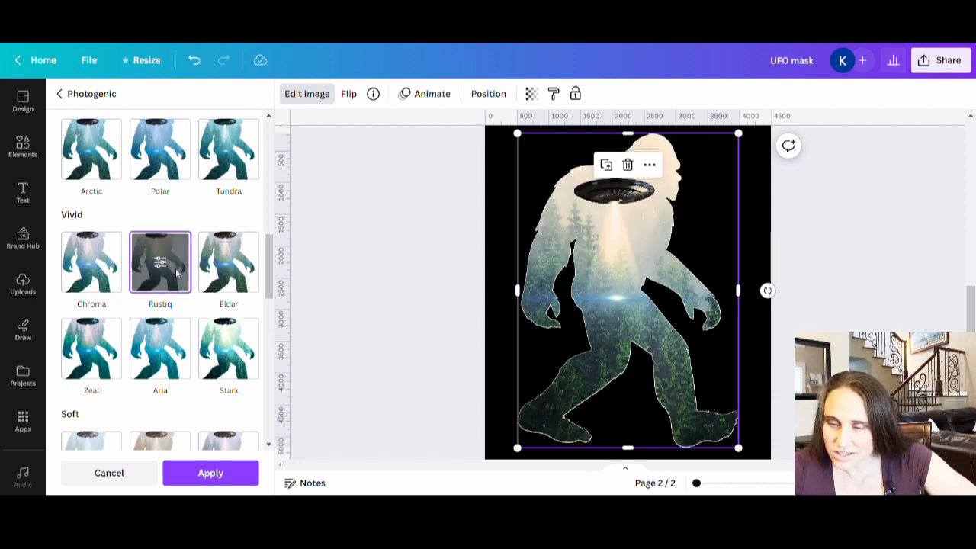
click(232, 365)
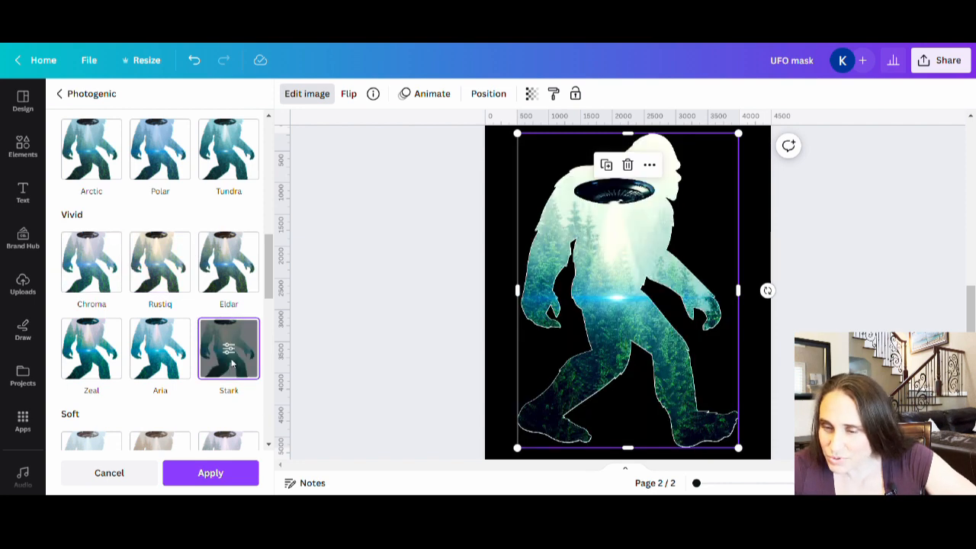
Compare the Whimsi and Nimbus filters from the Soft group on the bigfoot image.
scroll(229, 359, down, 2)
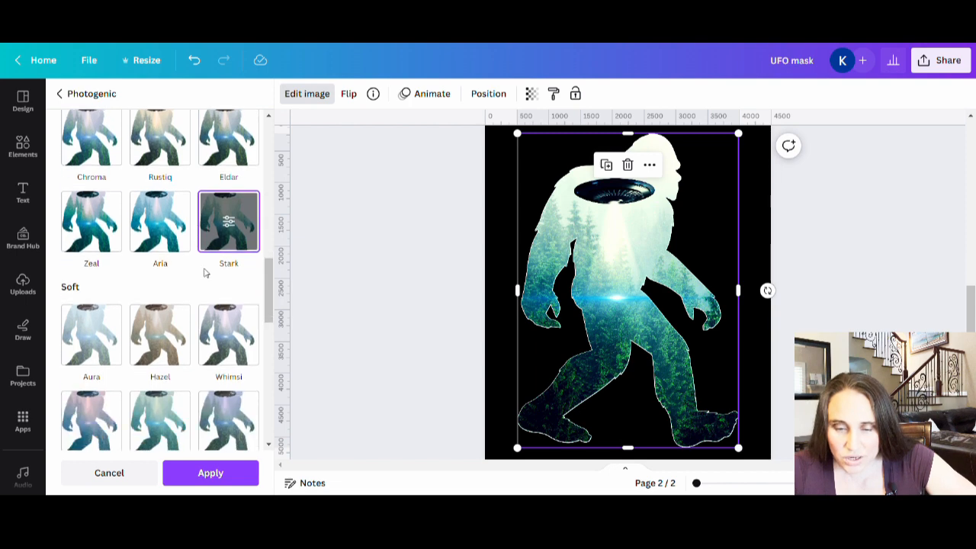
click(228, 336)
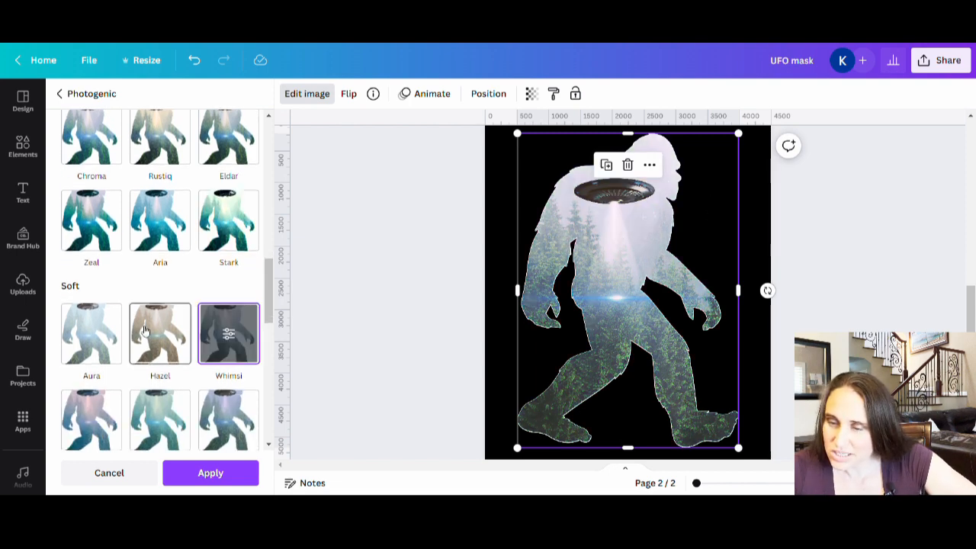
scroll(229, 336, down, 2)
click(223, 308)
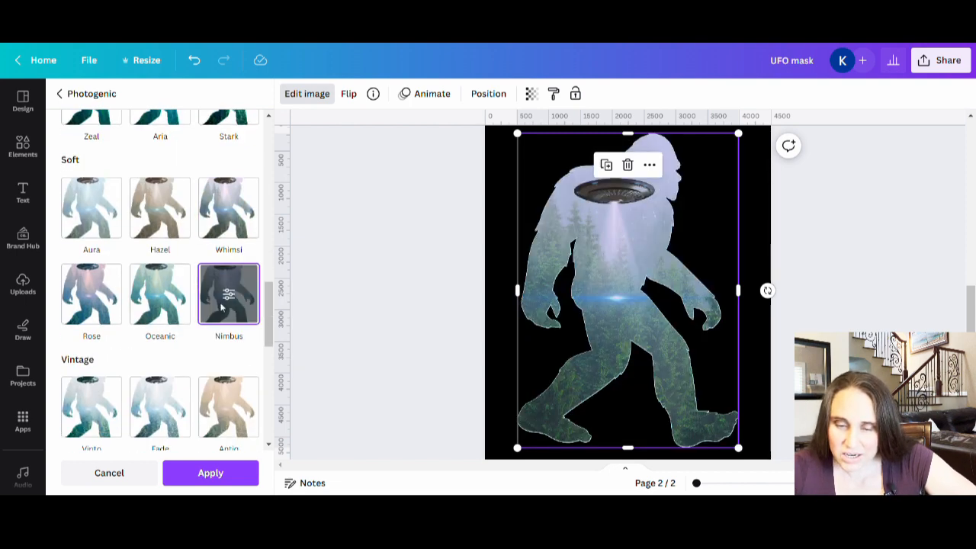
Try the Vintage filter Retro and the Color Pop filter Heatwave on the bigfoot image.
scroll(223, 307, down, 2)
scroll(236, 311, down, 1)
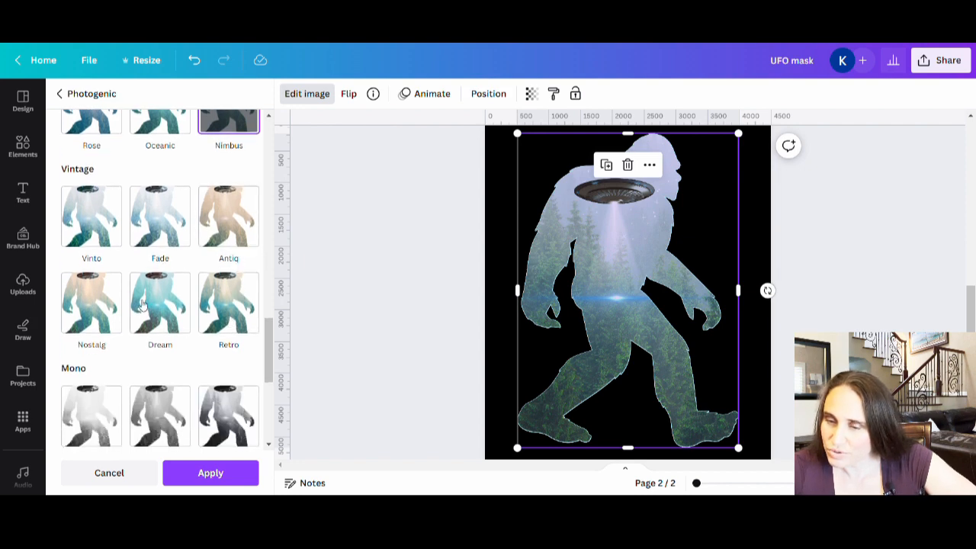
click(214, 304)
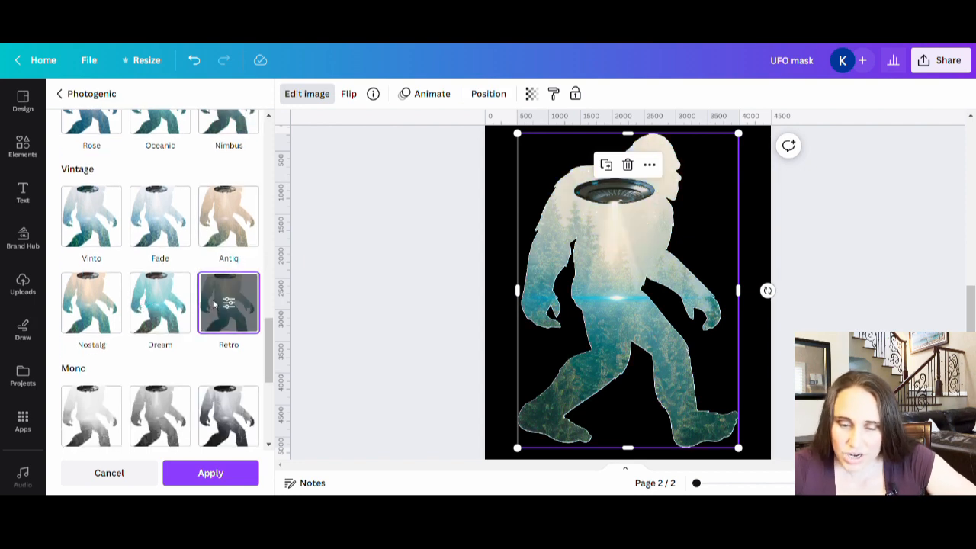
scroll(207, 304, down, 5)
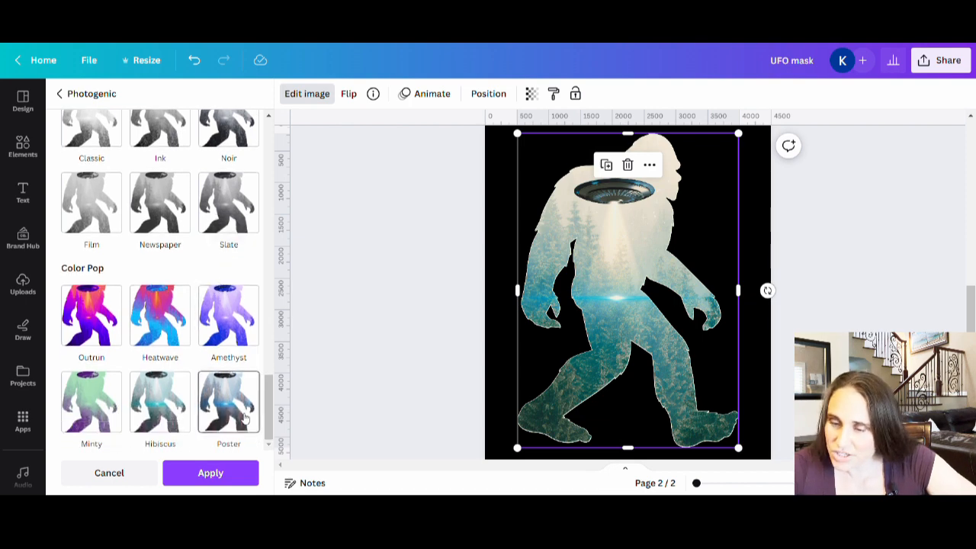
click(161, 317)
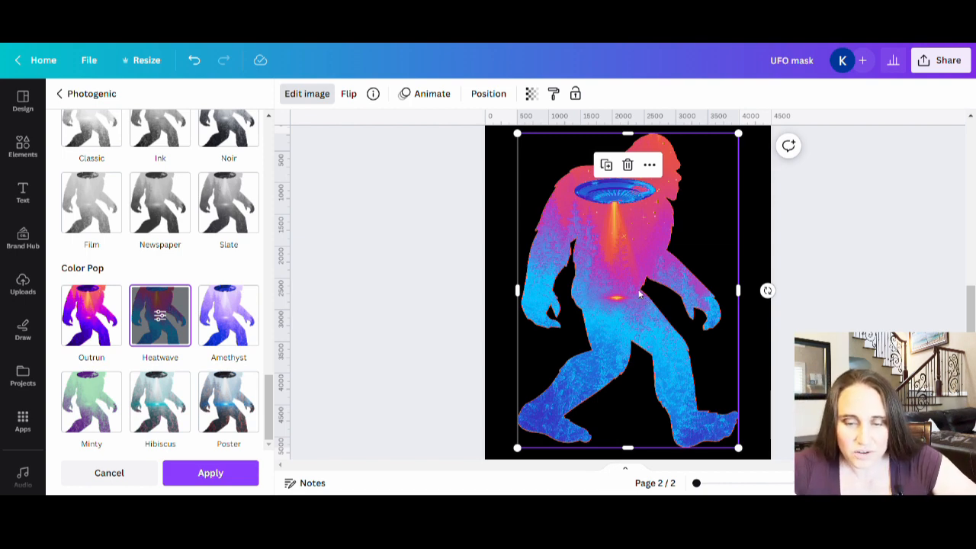
Compare the Vivid filters Stark and Aria on the bigfoot image and apply Aria.
scroll(189, 313, up, 5)
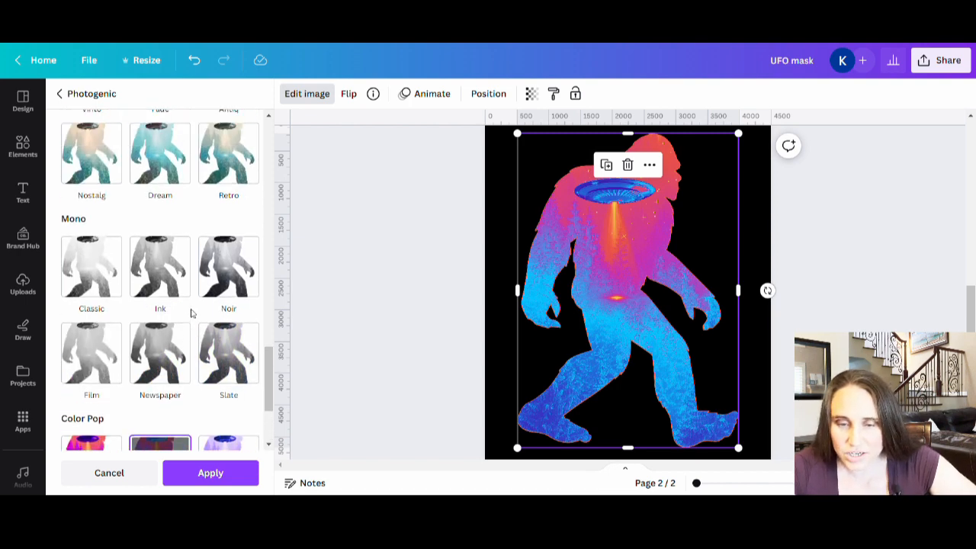
scroll(183, 309, up, 3)
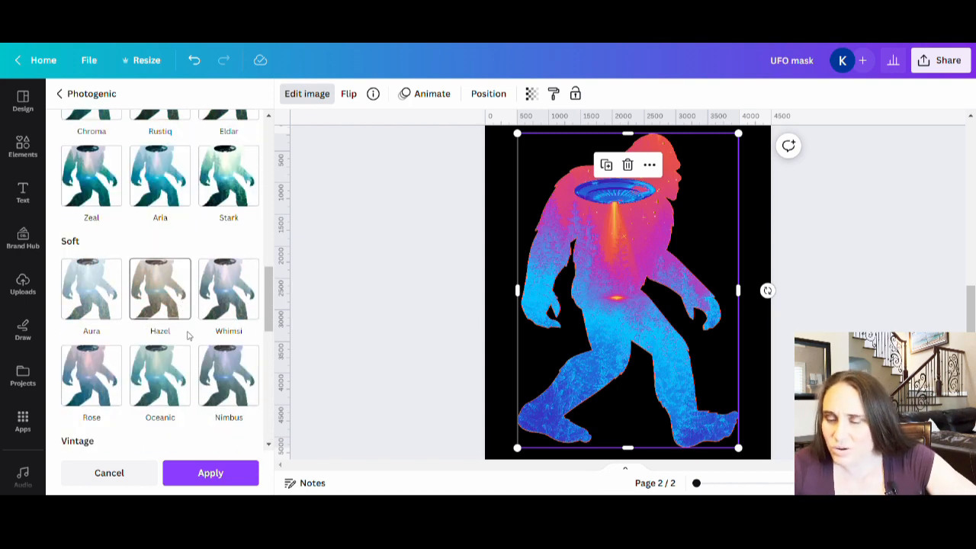
click(250, 204)
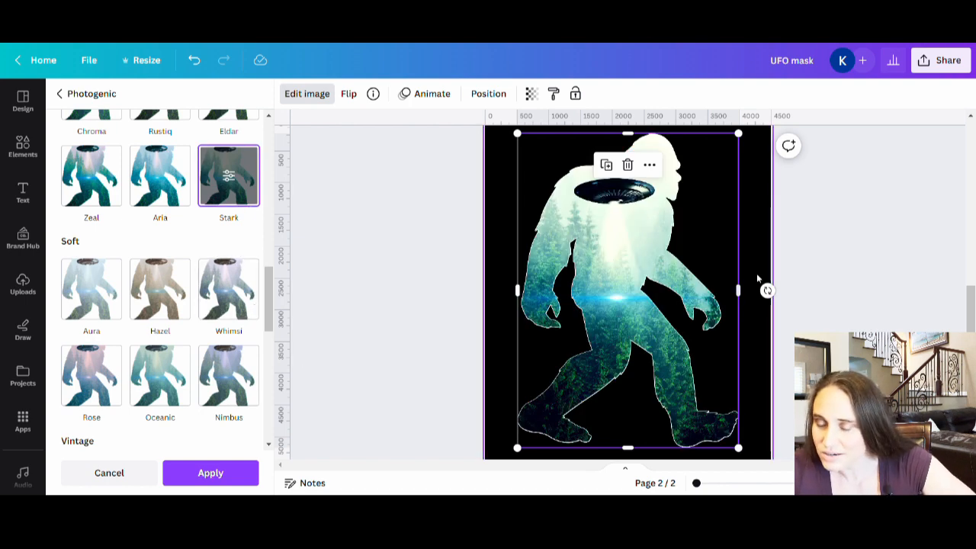
click(160, 179)
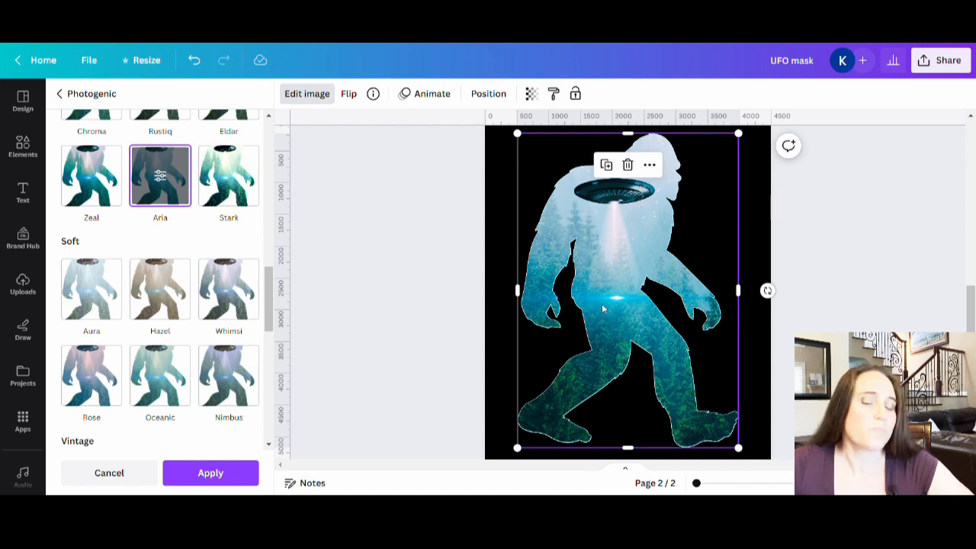
click(210, 474)
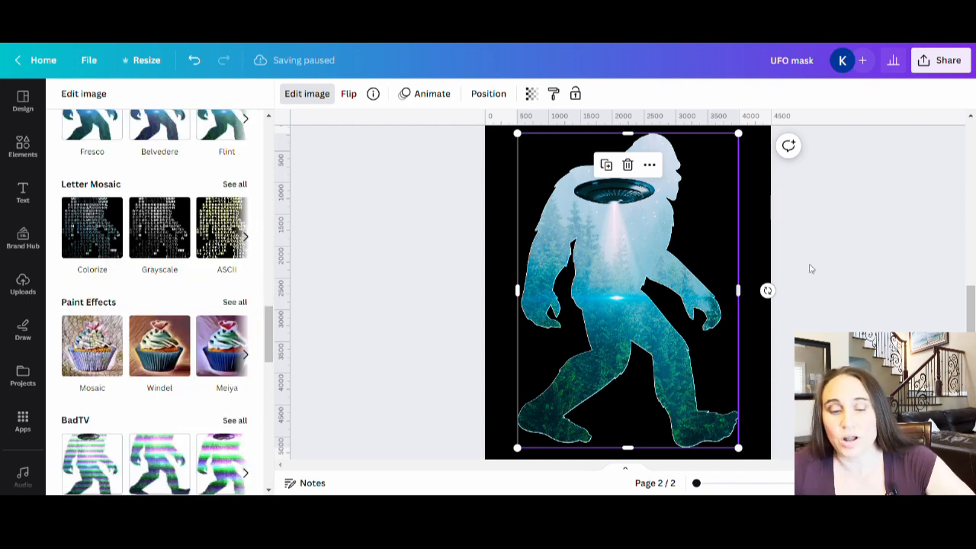
Set the bigfoot image's contrast to 24 and its saturation to 12.
scroll(534, 372, up, 2)
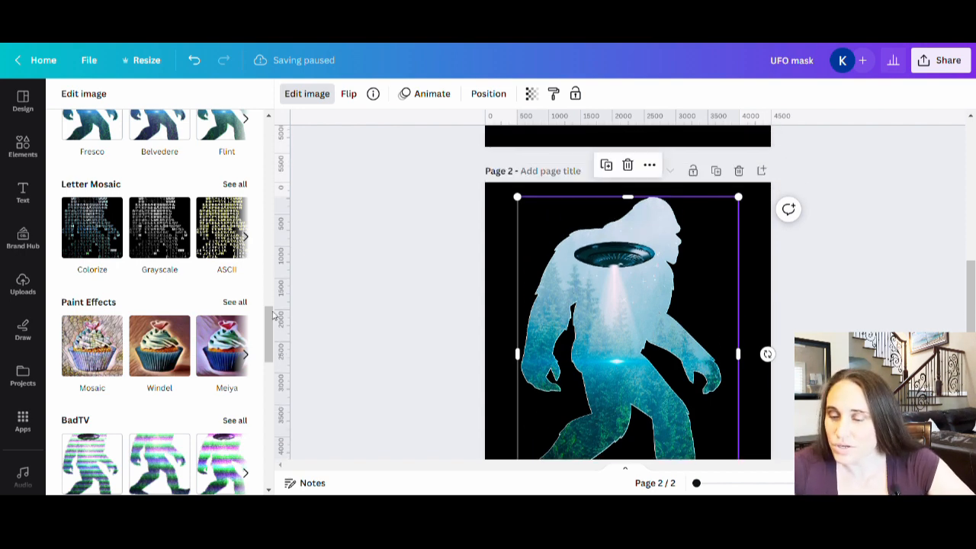
scroll(224, 366, down, 3)
scroll(225, 349, down, 3)
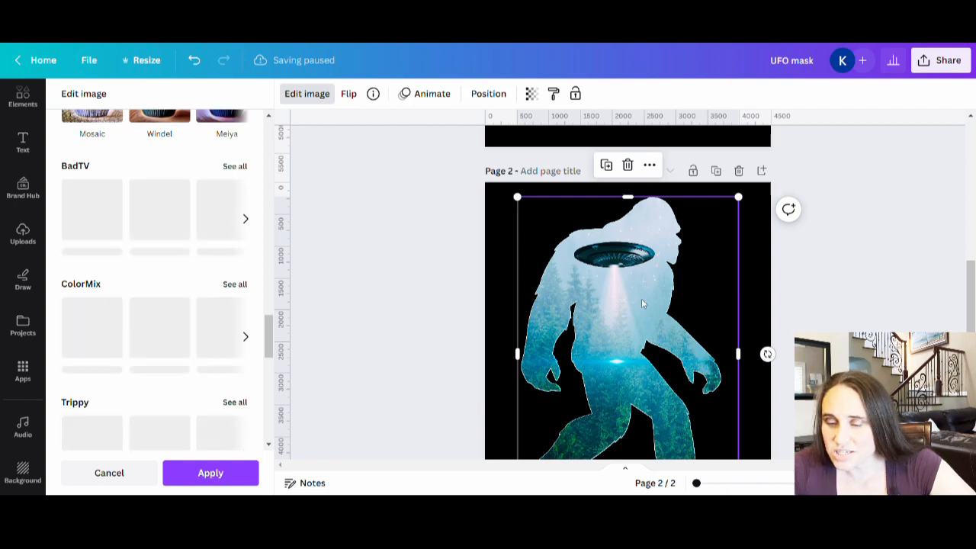
scroll(156, 370, up, 6)
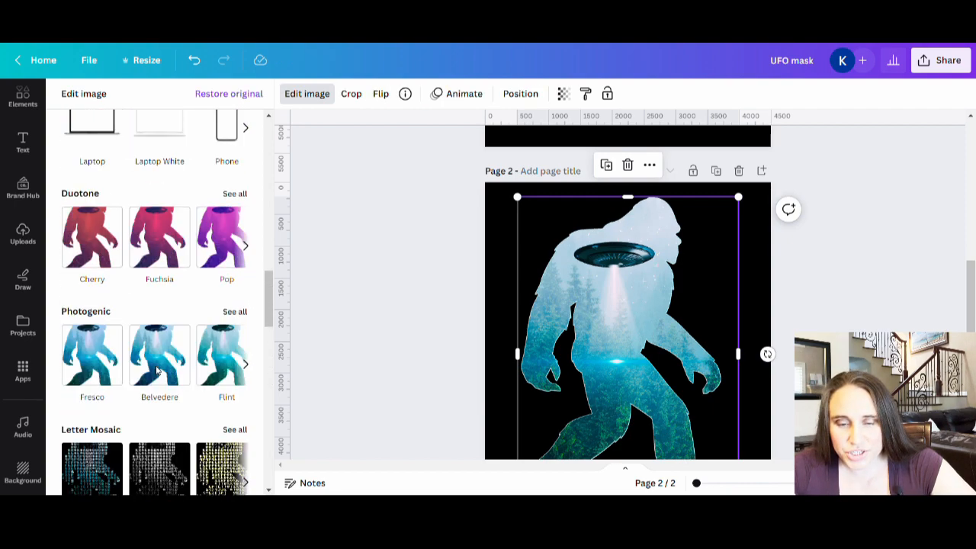
scroll(157, 370, up, 8)
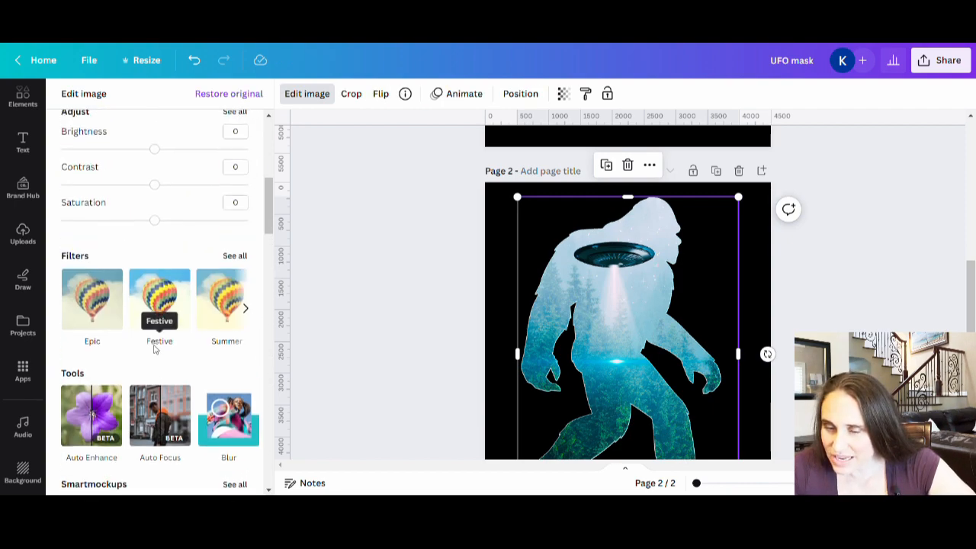
drag(155, 313, 180, 315)
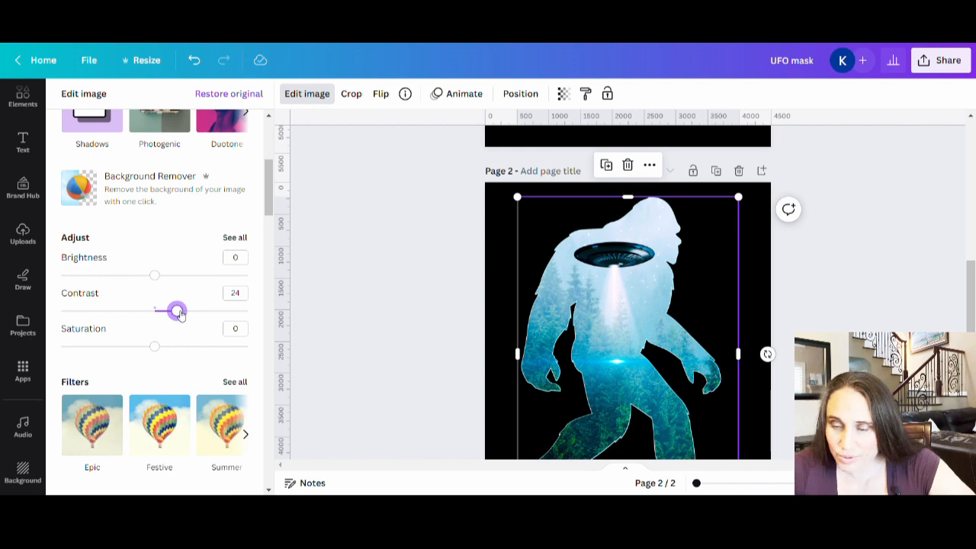
scroll(181, 315, down, 1)
scroll(585, 378, down, 2)
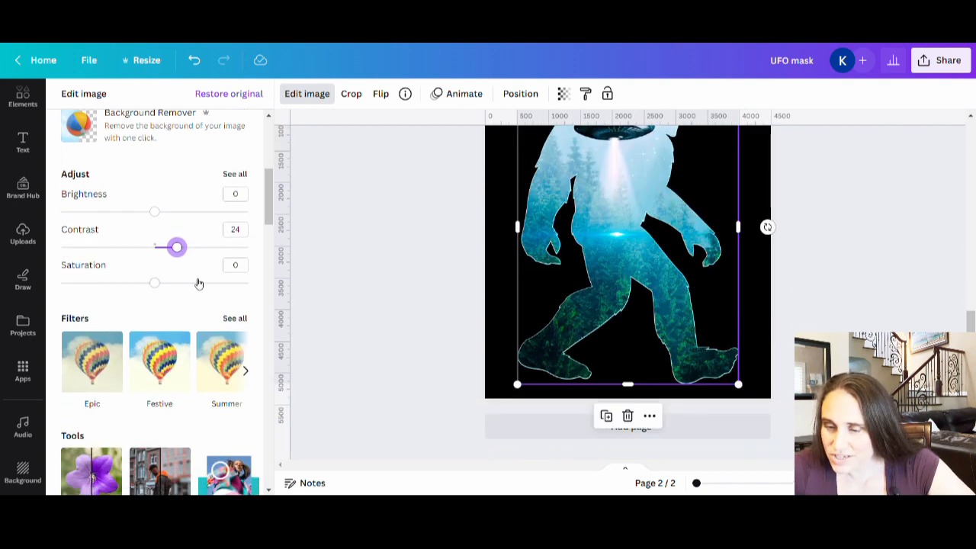
drag(162, 284, 165, 283)
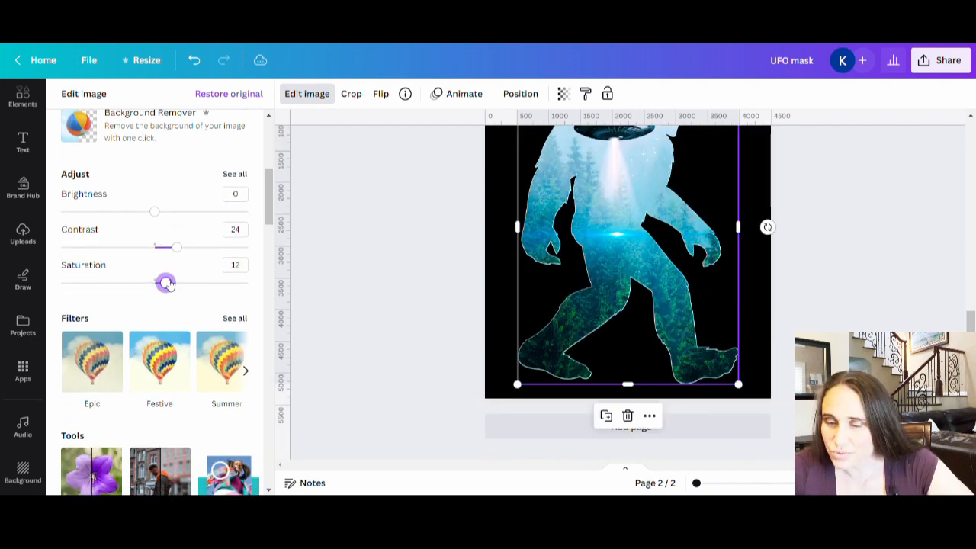
scroll(656, 332, up, 2)
scroll(756, 327, down, 1)
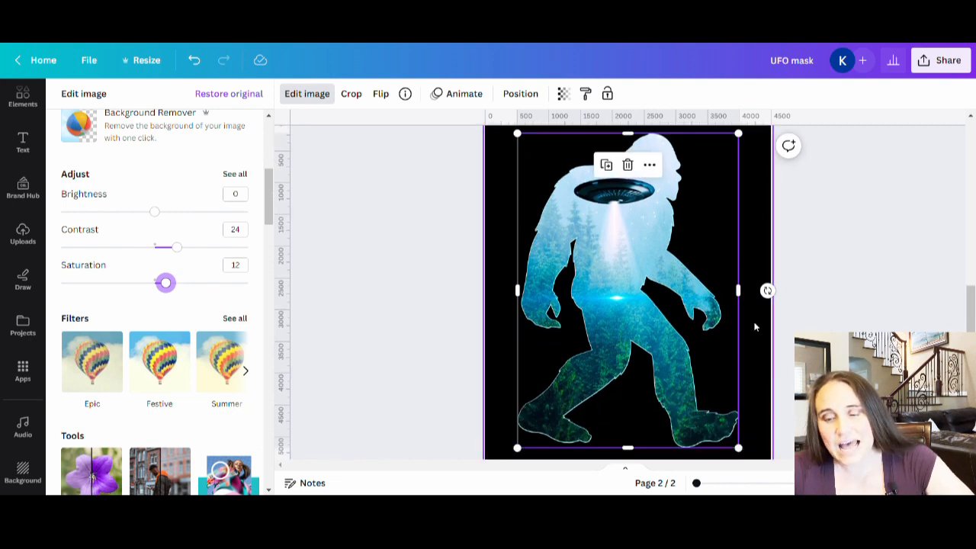
click(755, 326)
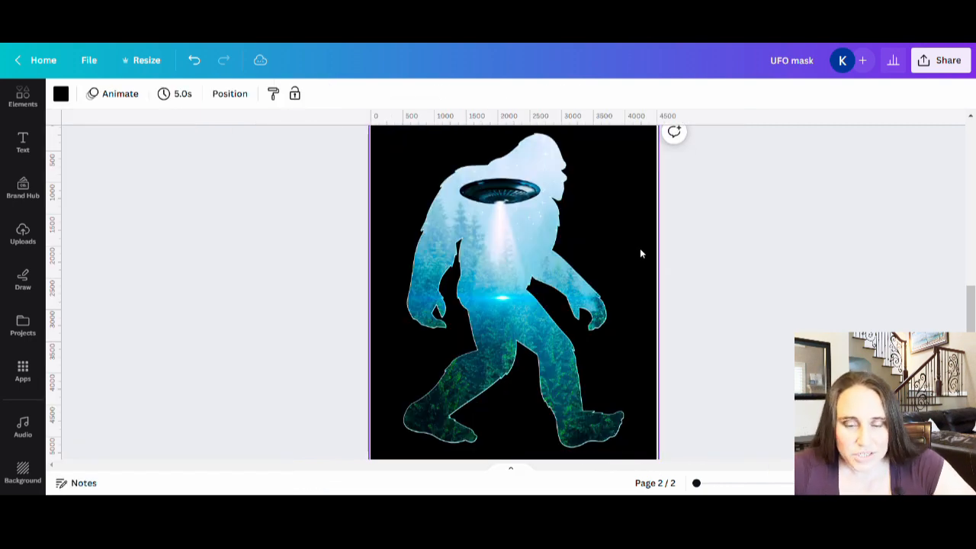
Reopen image editing for the bigfoot and choose the Retro effect from the full BadTV group.
click(541, 231)
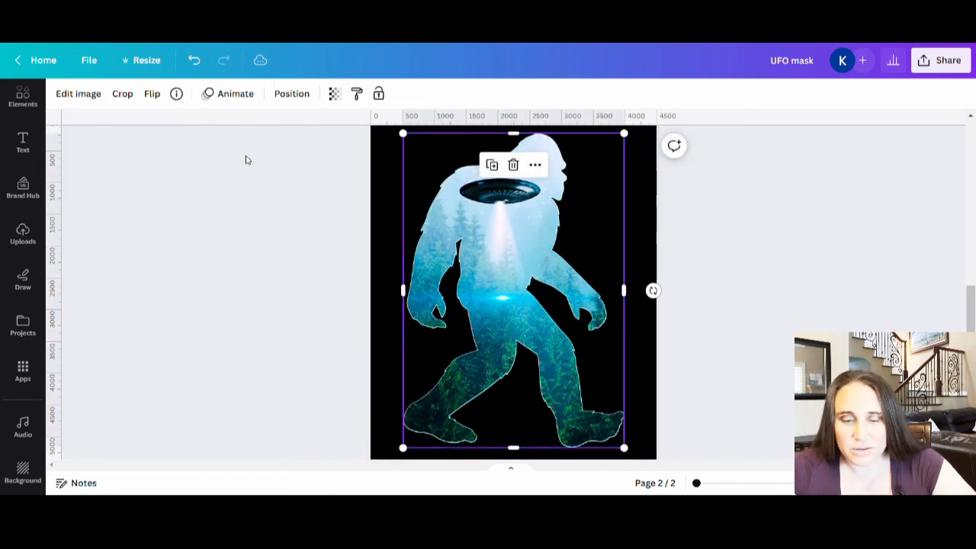
click(67, 94)
scroll(192, 309, down, 7)
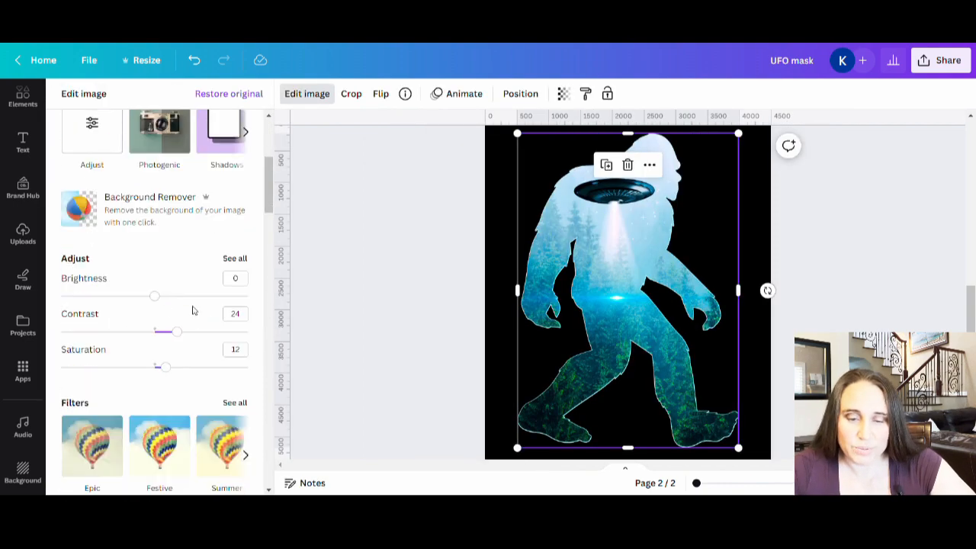
scroll(172, 299, down, 10)
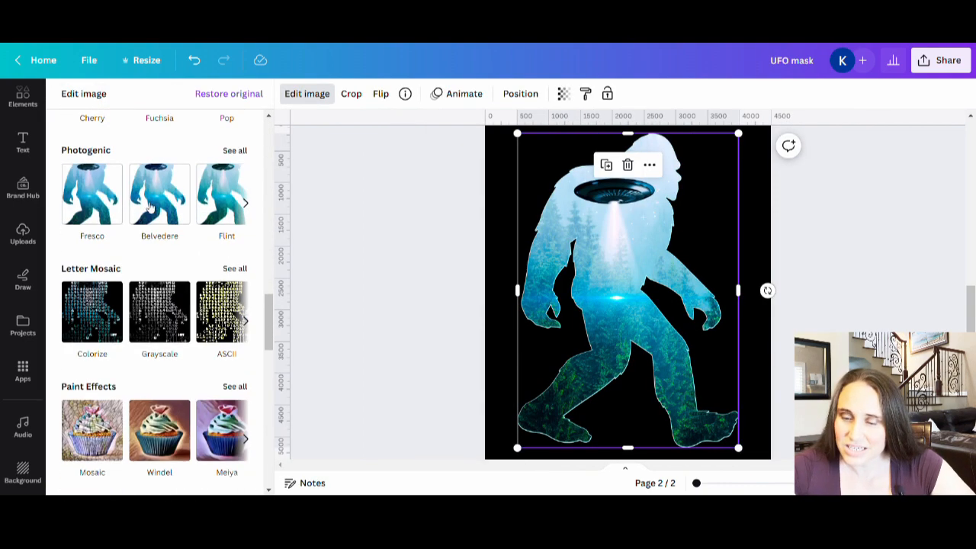
scroll(183, 272, down, 3)
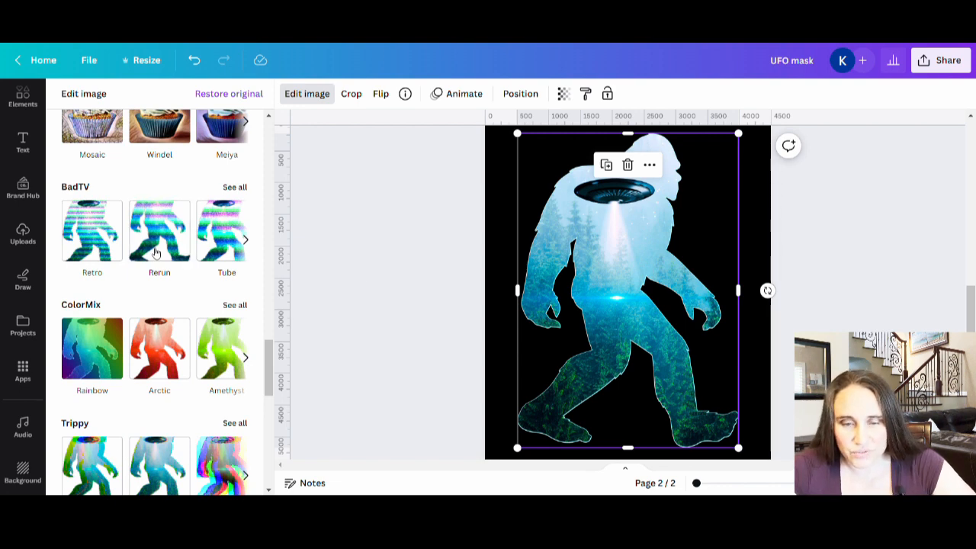
click(234, 188)
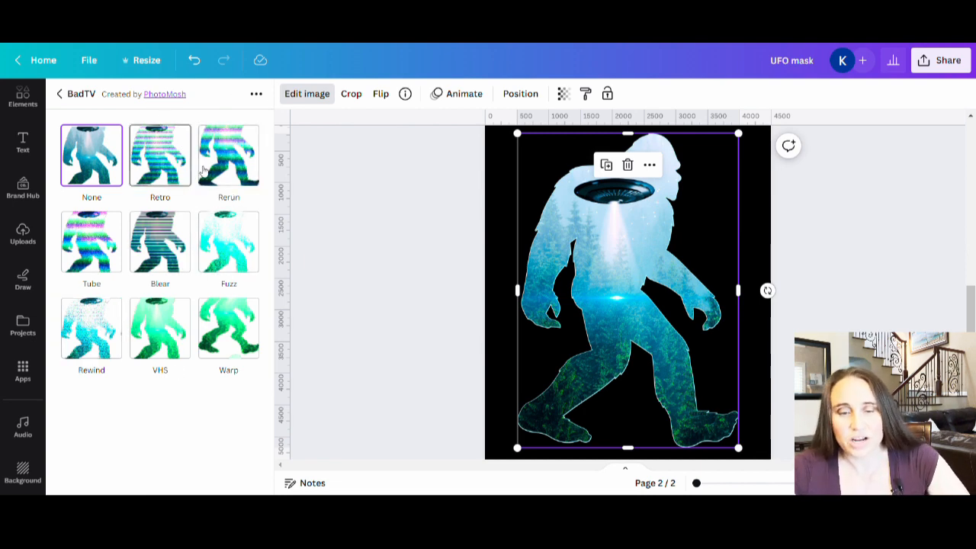
click(162, 156)
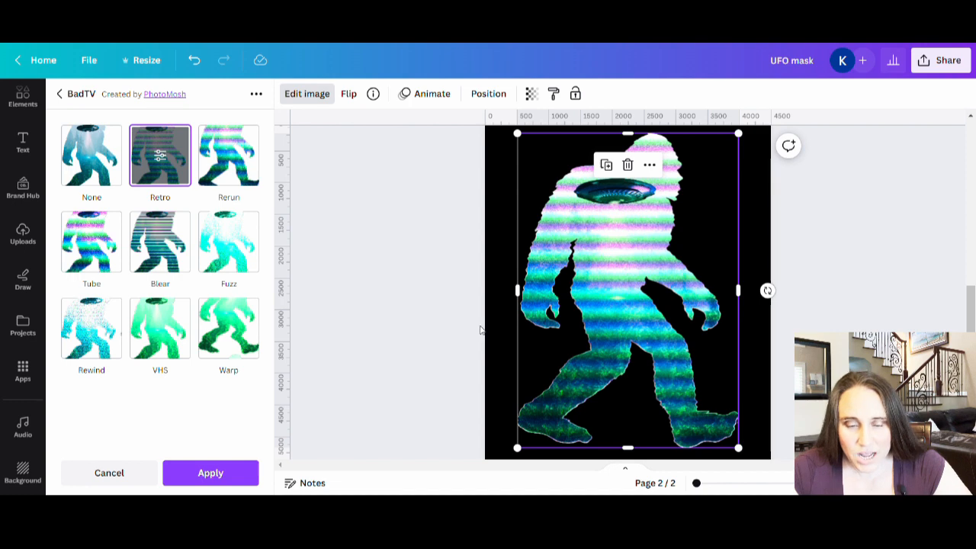
Set the Retro effect's thick distort to 0.4 and fine distort to 2.
click(161, 156)
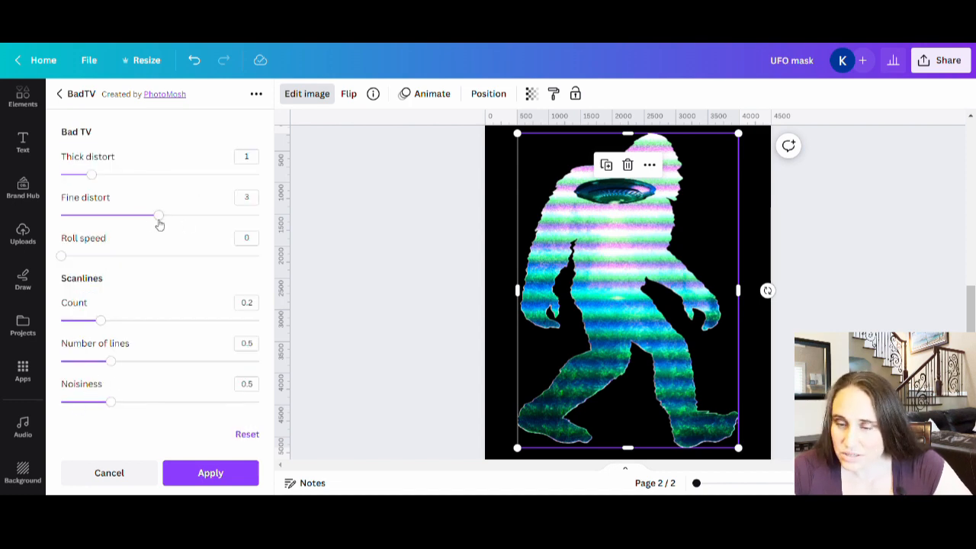
drag(92, 177, 74, 180)
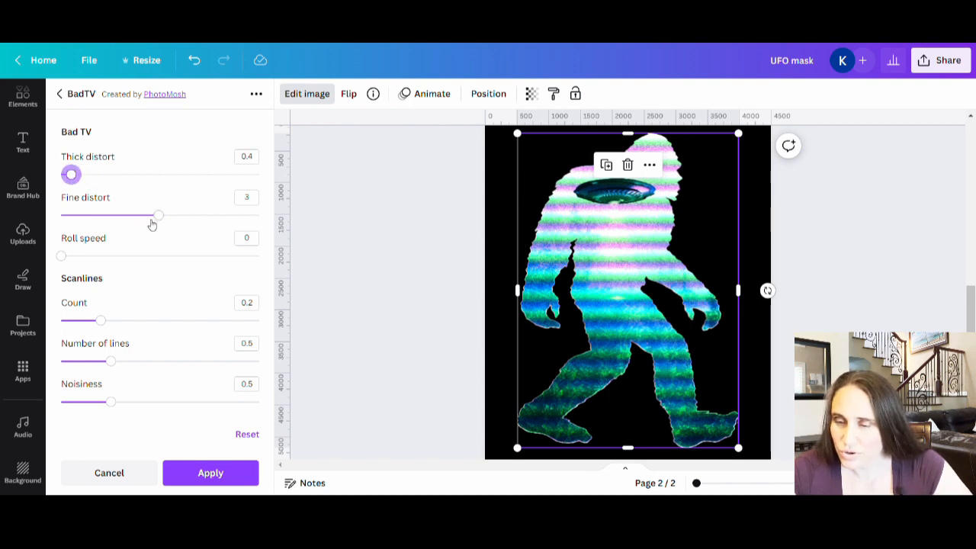
drag(157, 217, 126, 216)
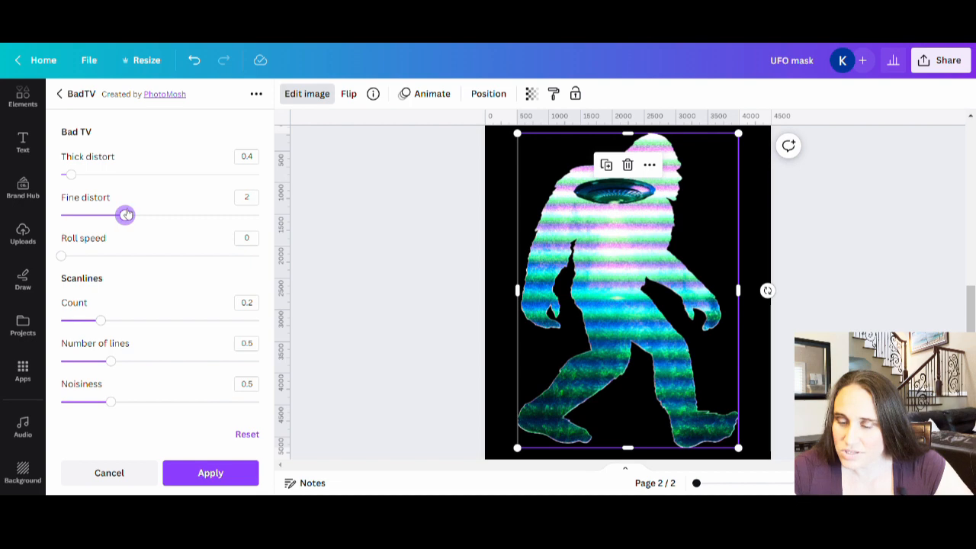
Set the Retro scanlines to count 0.11, number of lines 0.19 and noisiness 0.33, and apply the effect.
mouse_move(102, 320)
mouse_down()
mouse_move(131, 320)
mouse_move(84, 321)
mouse_up()
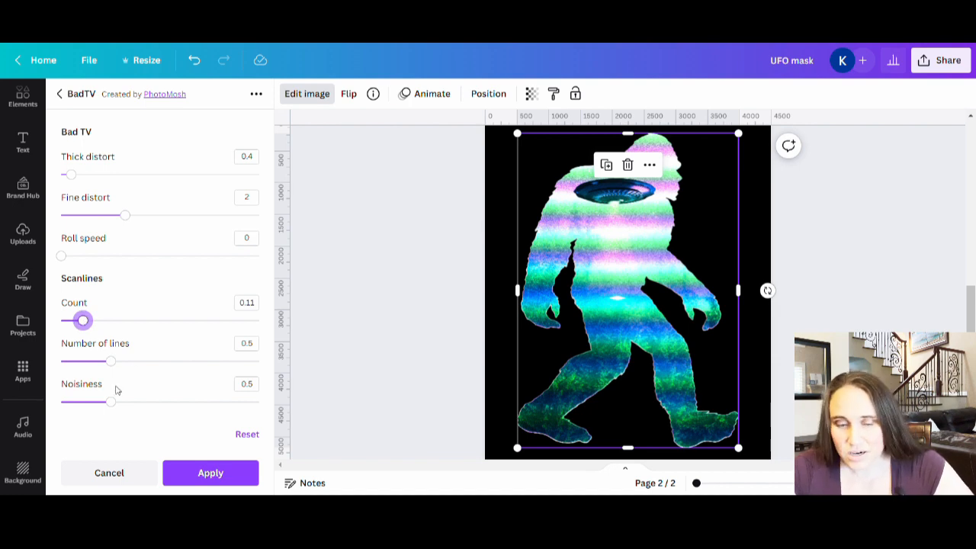
drag(112, 364, 77, 364)
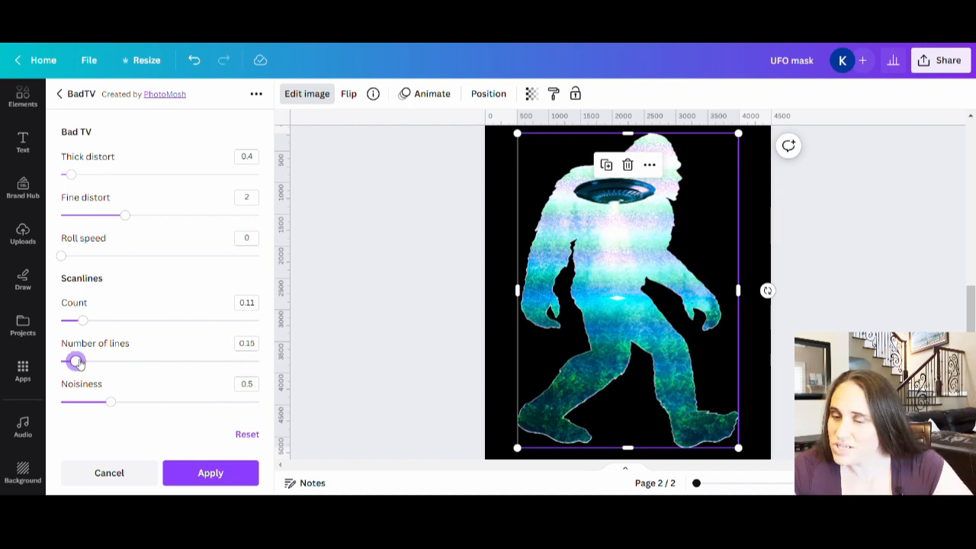
drag(186, 405, 94, 403)
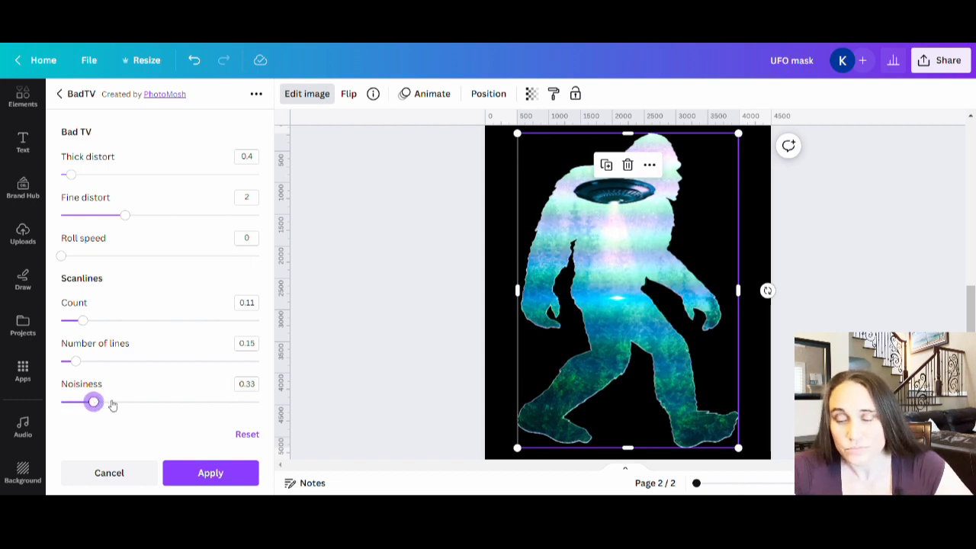
drag(76, 361, 80, 361)
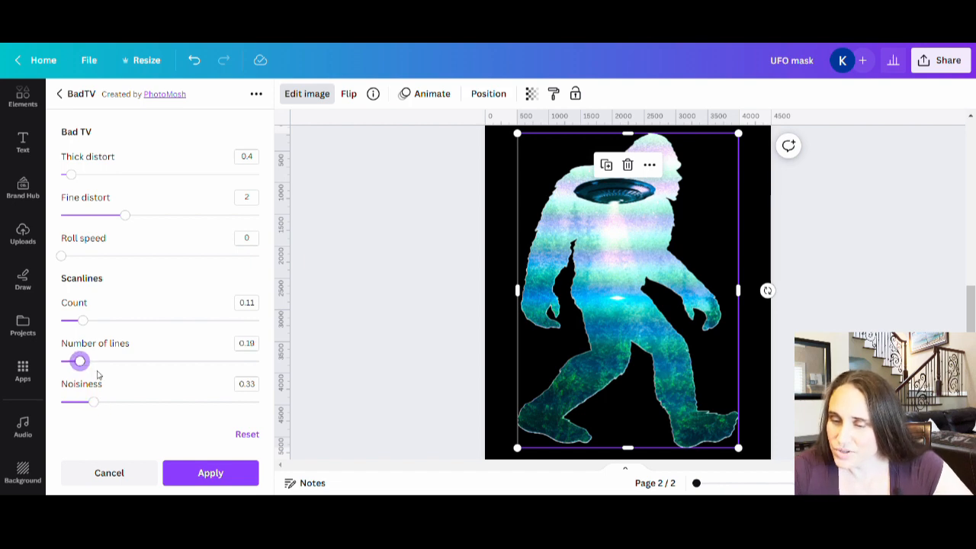
scroll(371, 403, up, 3)
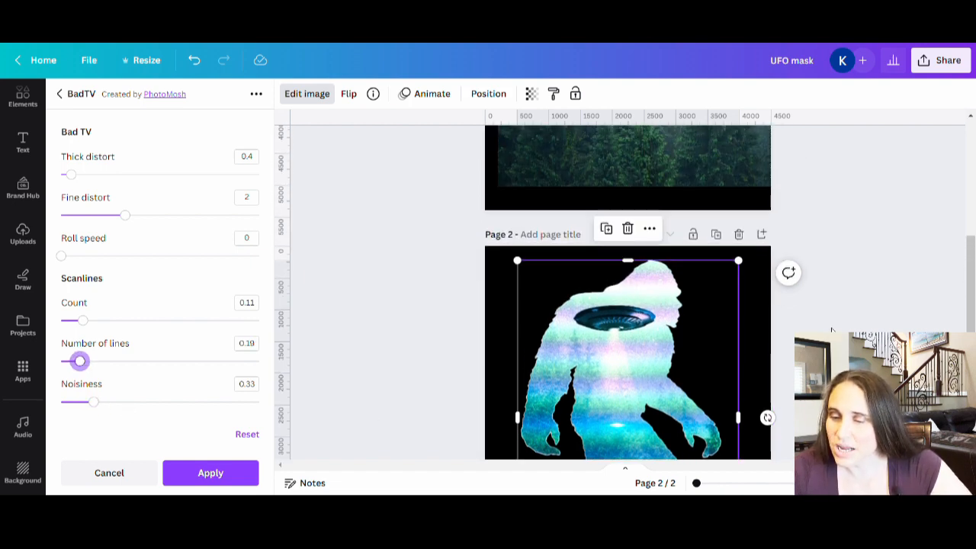
scroll(832, 329, down, 2)
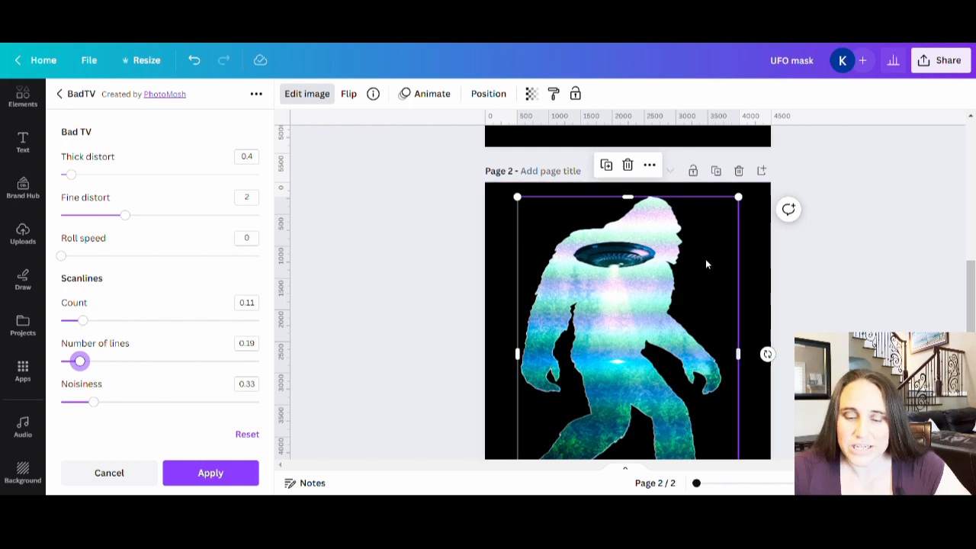
scroll(705, 264, down, 4)
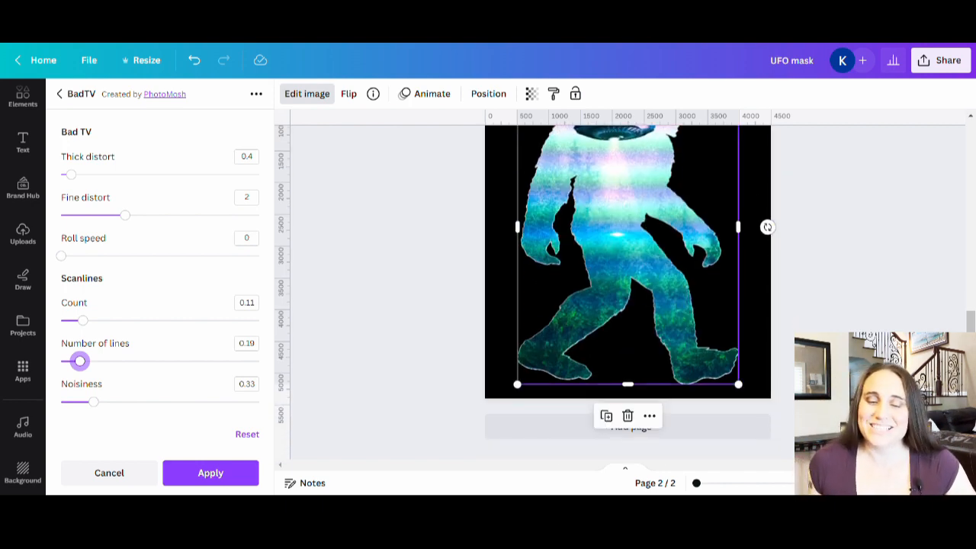
click(241, 479)
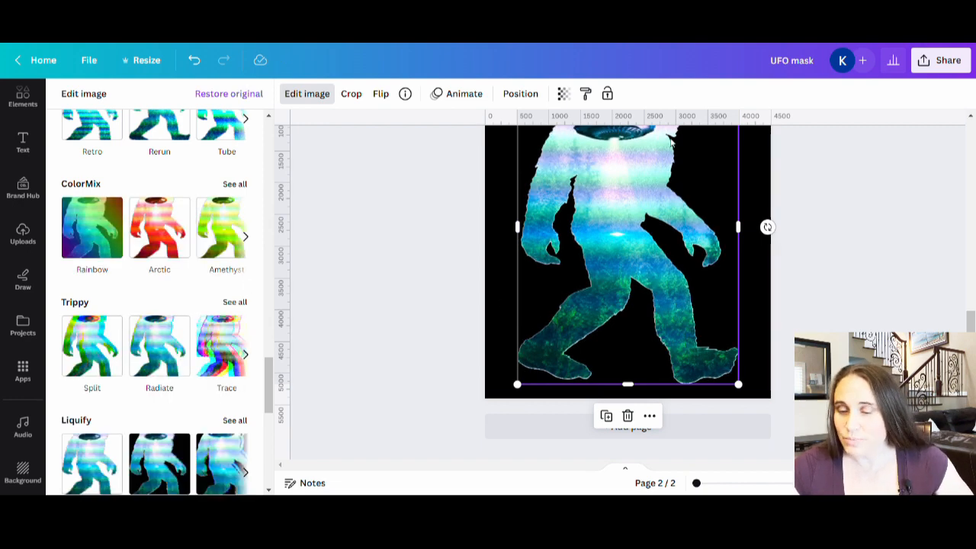
Deselect the bigfoot image and examine the finished design on page 2 from head to feet.
click(754, 193)
scroll(580, 206, up, 3)
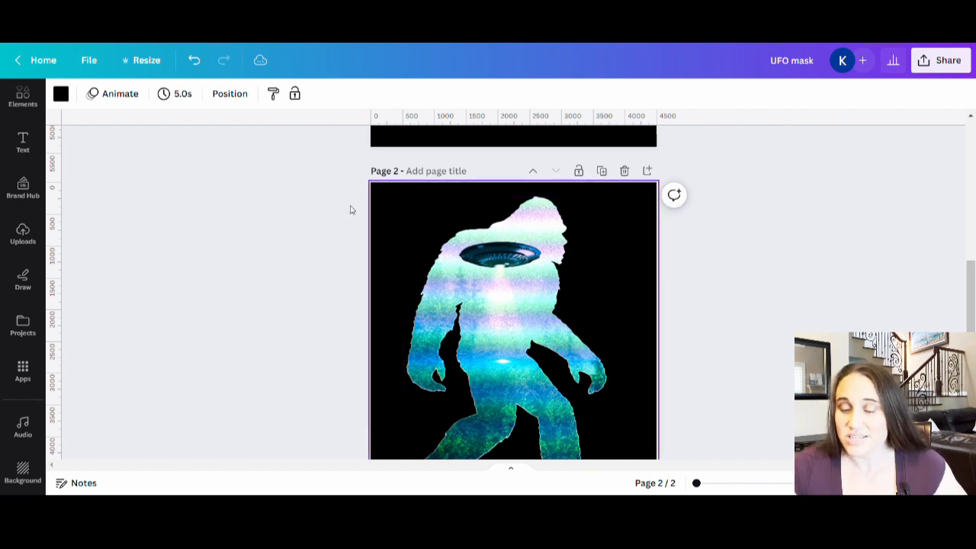
scroll(633, 266, down, 2)
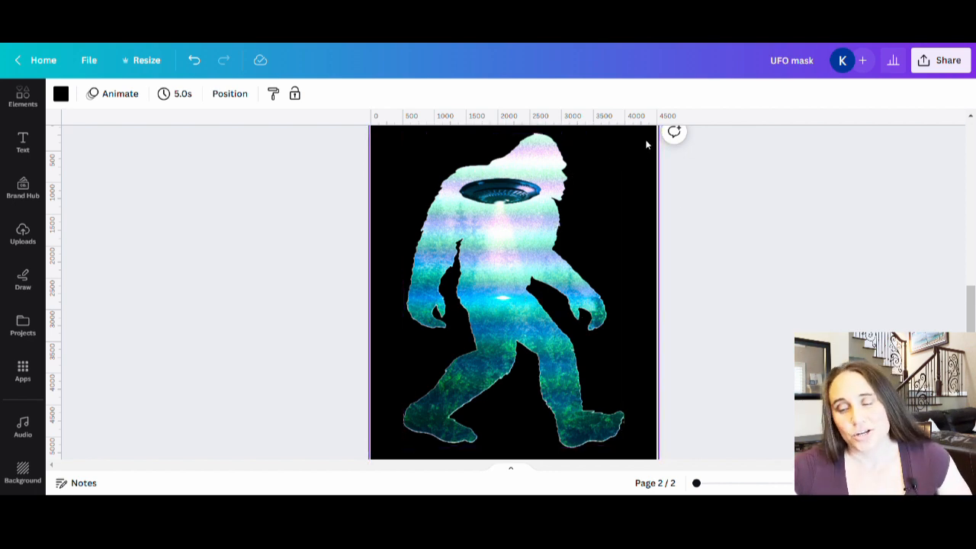
scroll(635, 162, up, 1)
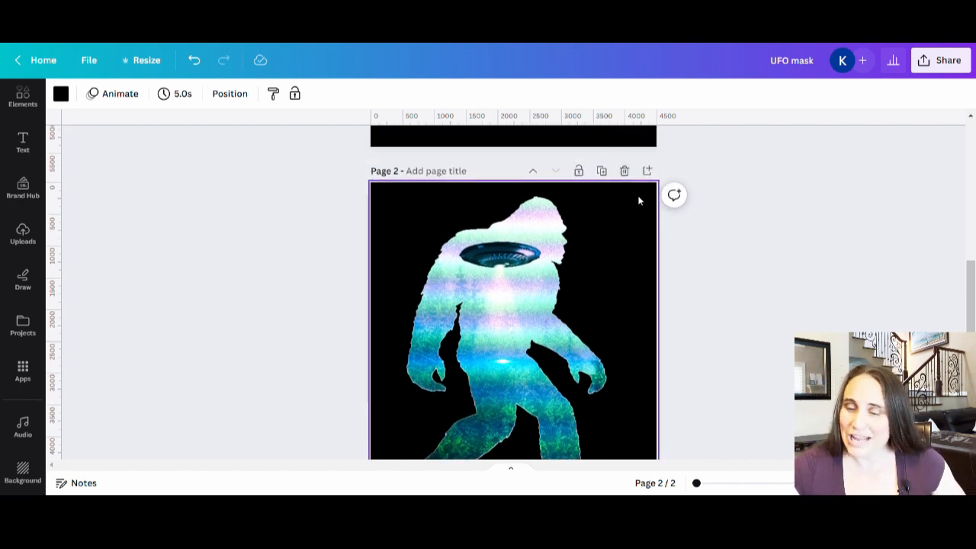
scroll(638, 200, down, 1)
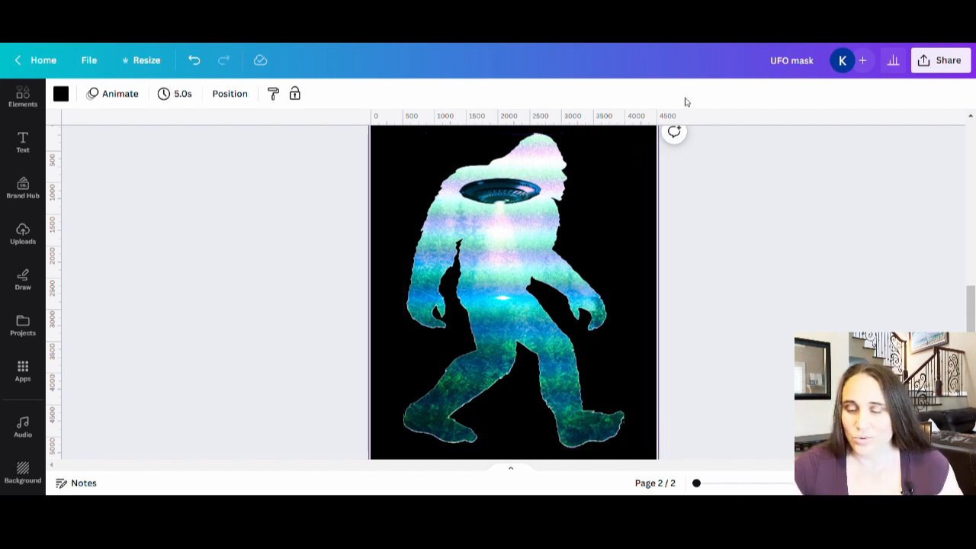
scroll(584, 223, down, 1)
scroll(616, 311, up, 2)
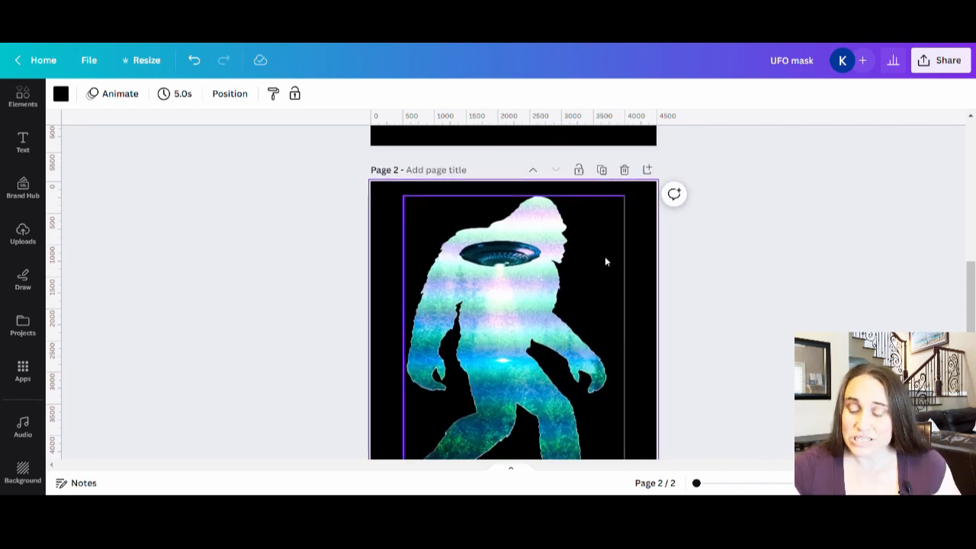
scroll(605, 261, down, 2)
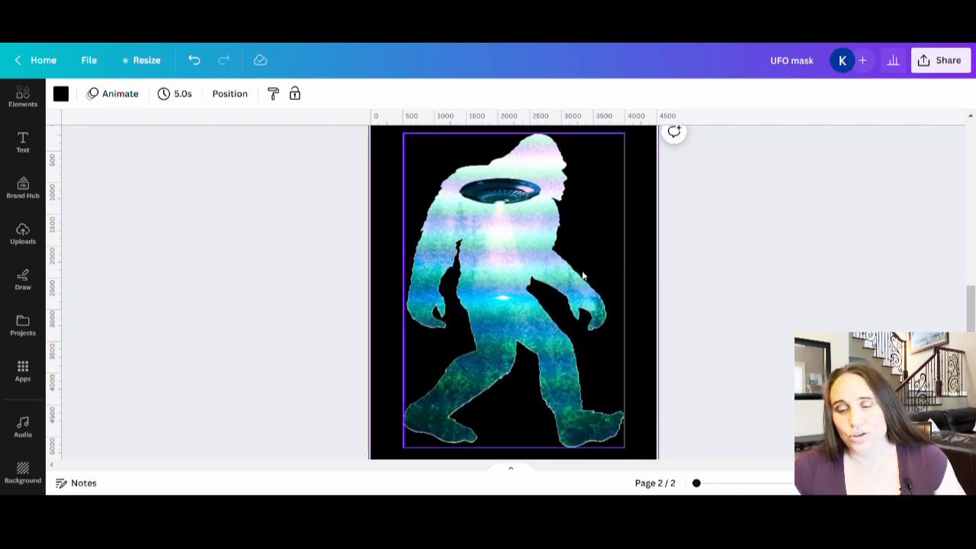